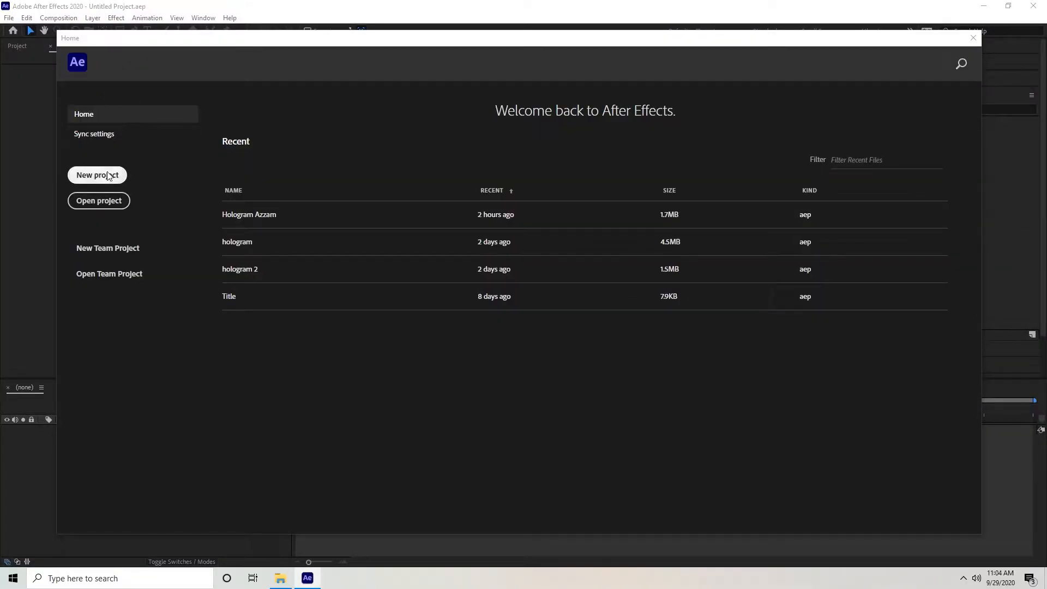
# Step: Start a new project and import the QEYS8340.MOV clip and the phone screenshot image from the desktop
pyautogui.click(112, 175)
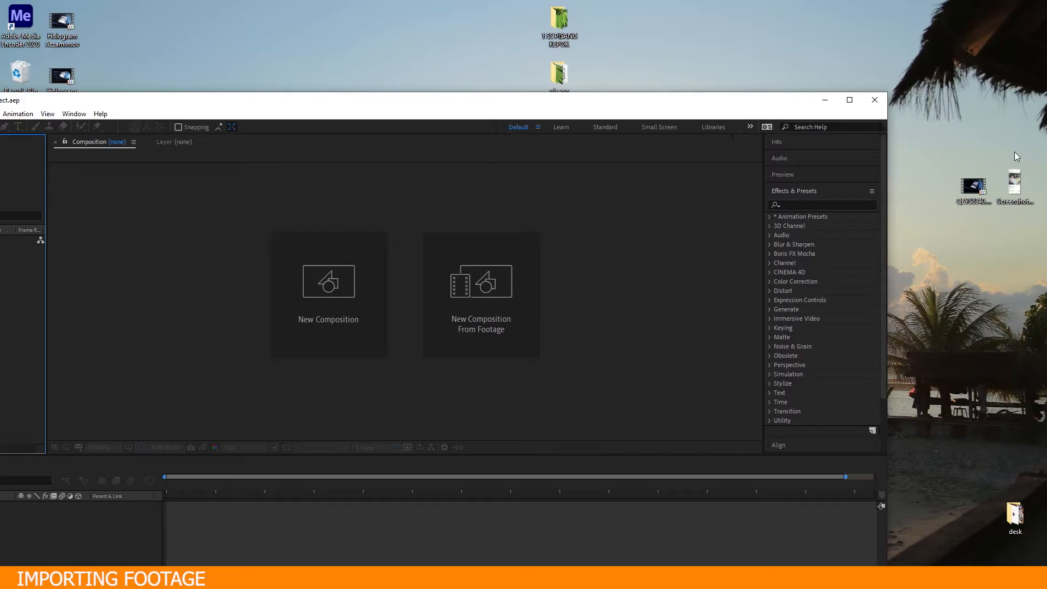
pyautogui.moveTo(1015, 153); pyautogui.dragTo(96, 260)
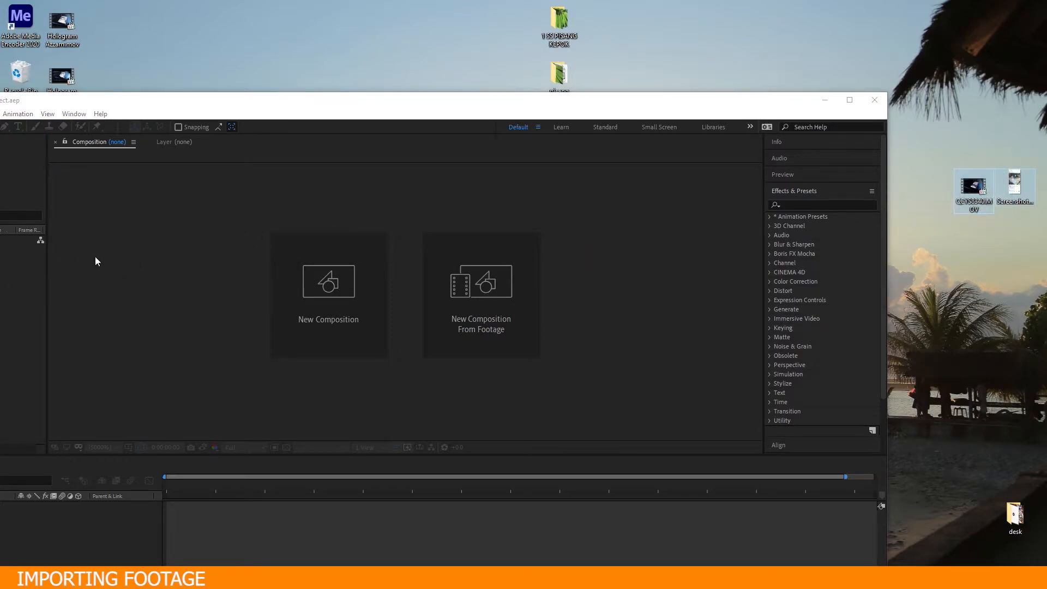
pyautogui.click(850, 99)
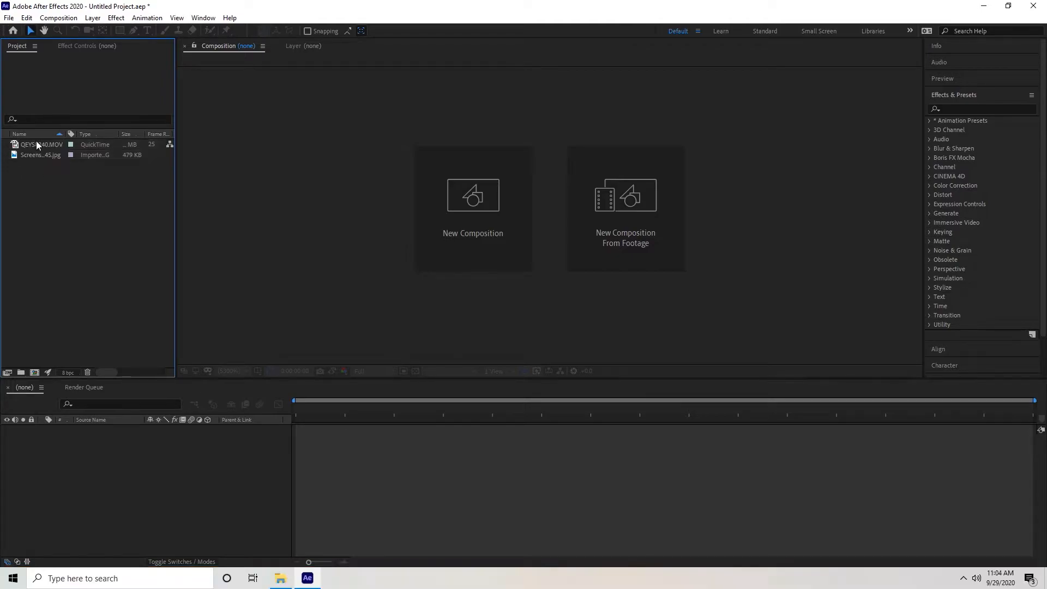
# Step: Create a composition from QEYS8340.MOV and set its preset to HDTV 1080 25 with a start timecode of 00:00:00
pyautogui.moveTo(36, 141); pyautogui.dragTo(34, 372)
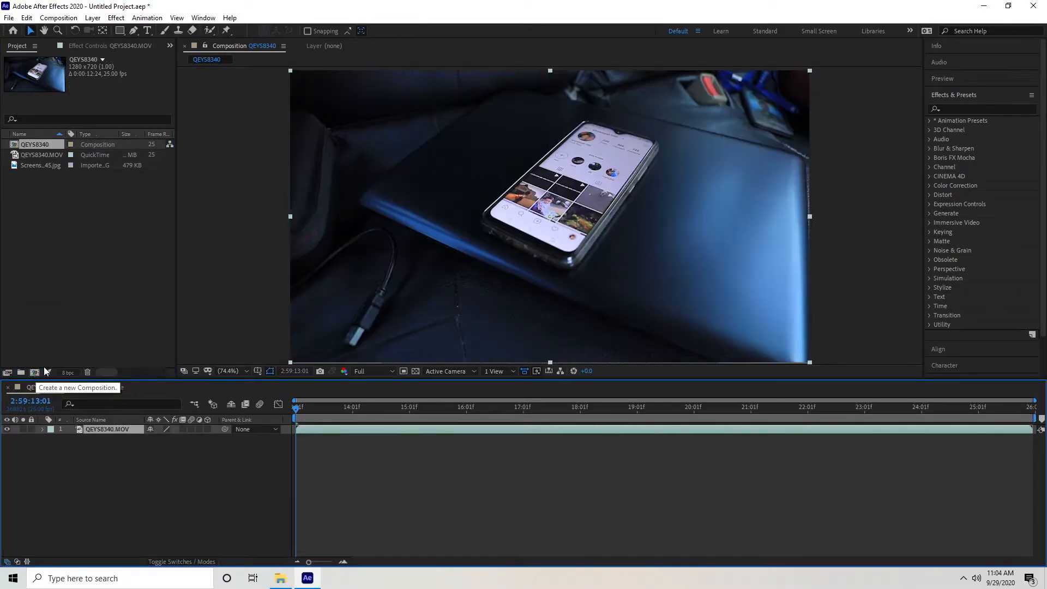
pyautogui.click(58, 17)
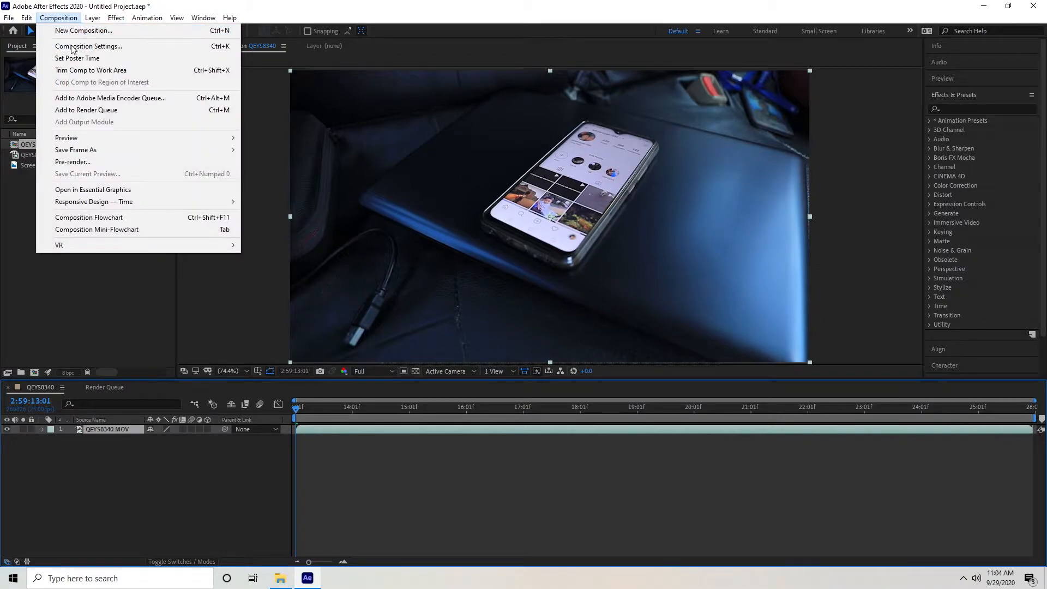
pyautogui.click(72, 48)
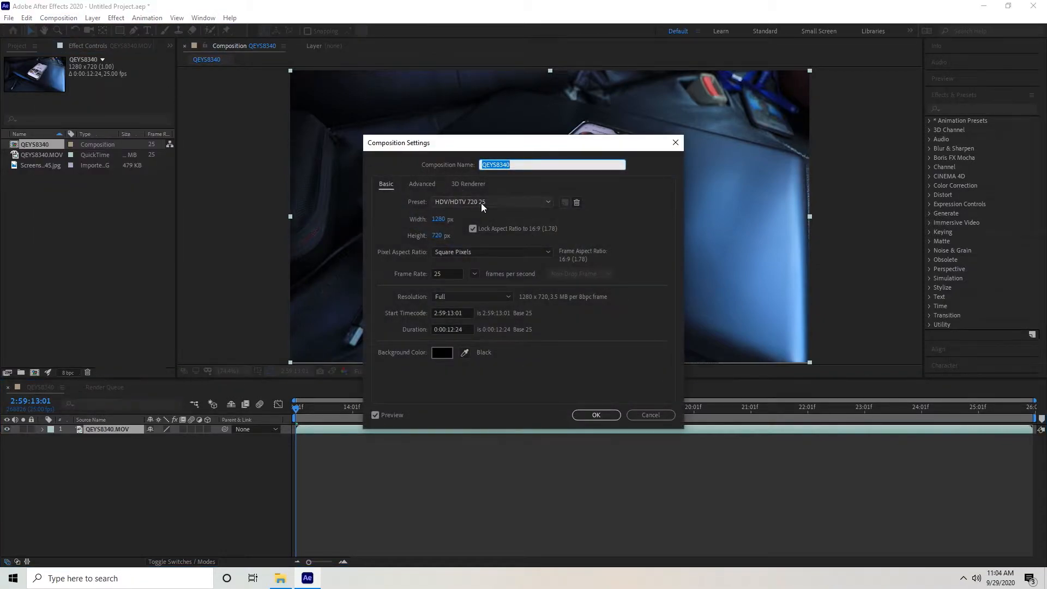
pyautogui.click(489, 202)
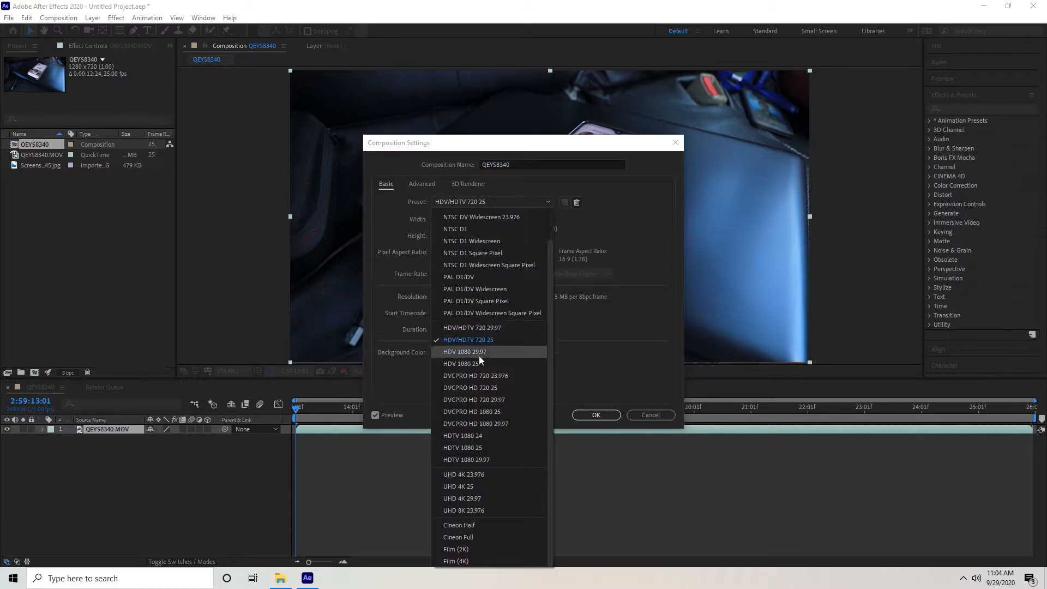
pyautogui.click(484, 447)
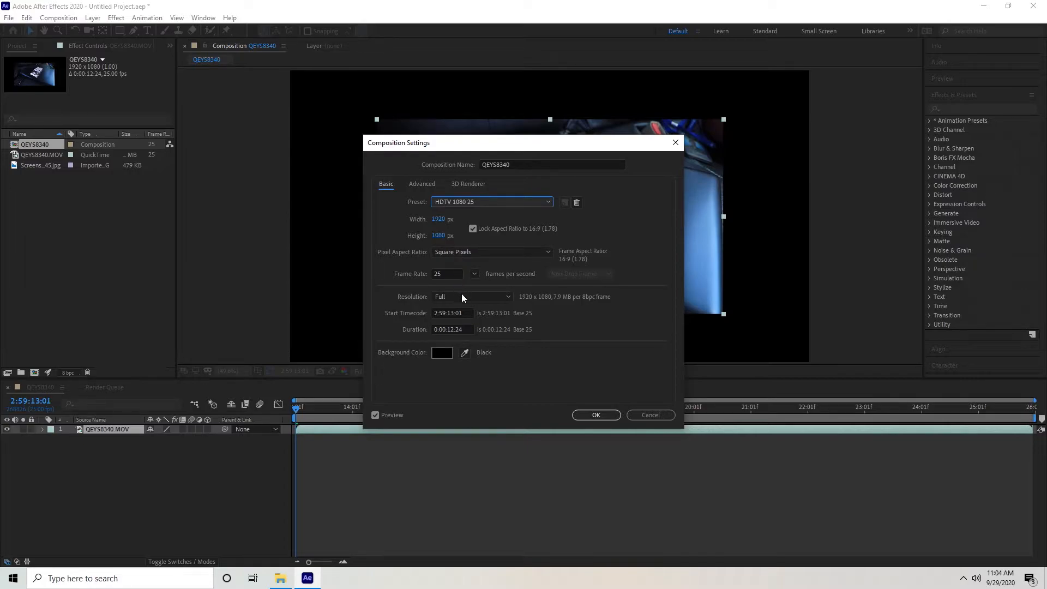
pyautogui.moveTo(468, 313); pyautogui.dragTo(415, 314)
pyautogui.write('00:00:00')
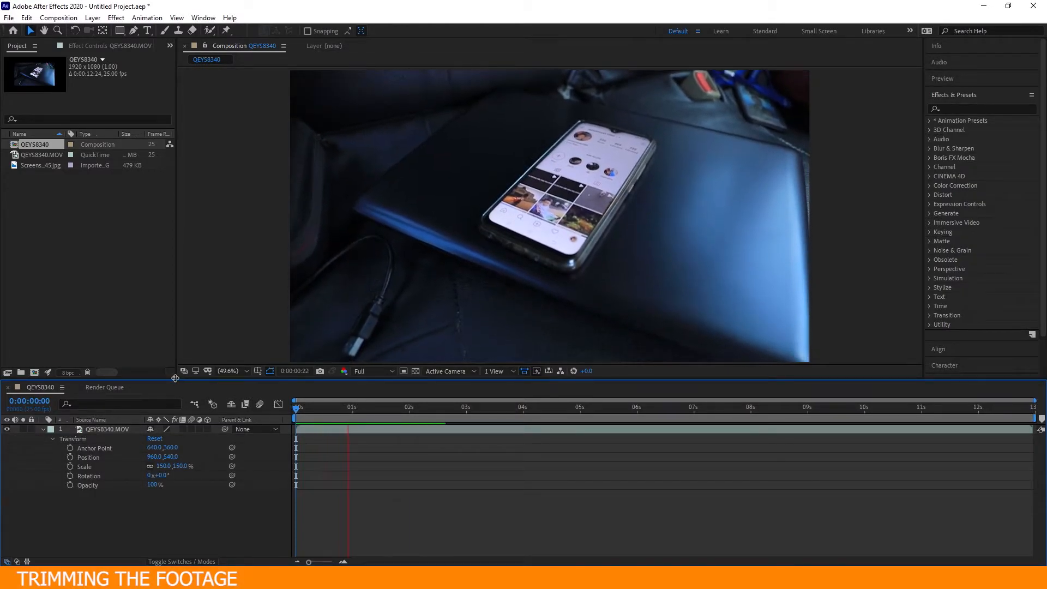
# Step: End the work area at 0:00:07:00, trim the composition to it and return to the first frame
pyautogui.click(694, 420)
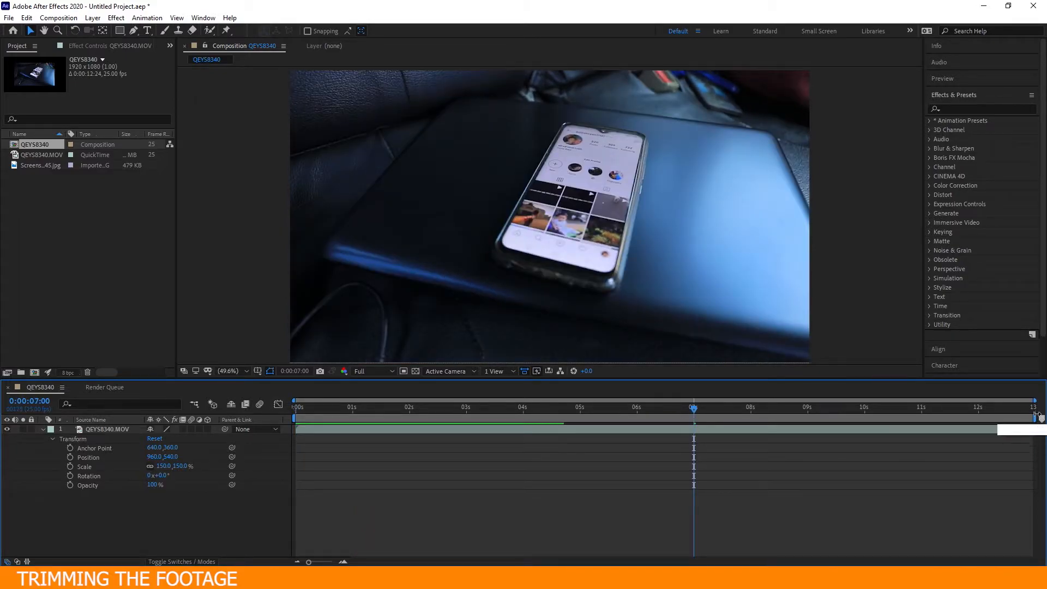
pyautogui.press('n')
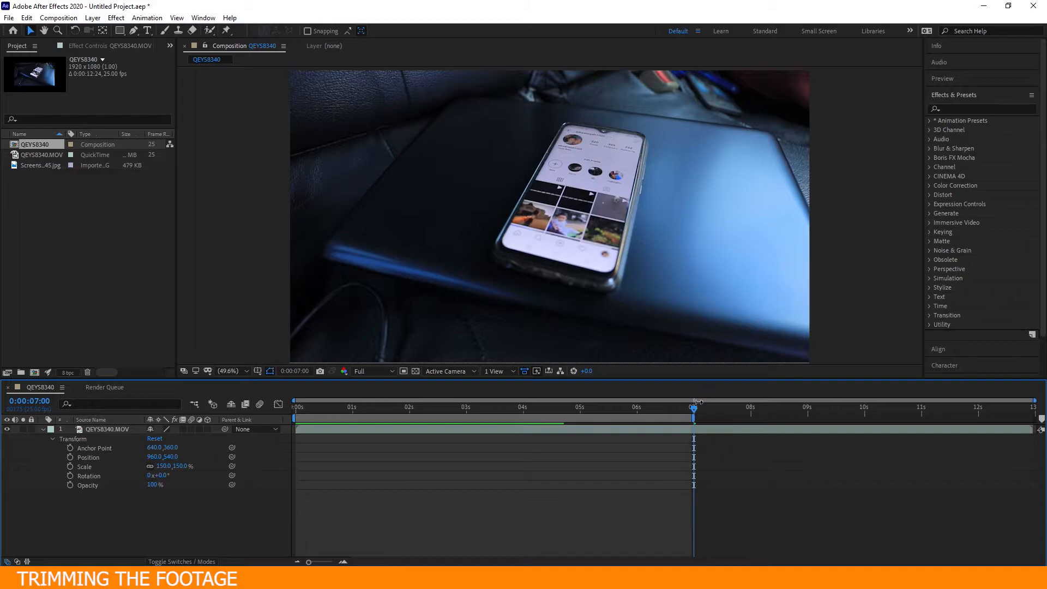
pyautogui.rightClick(542, 424)
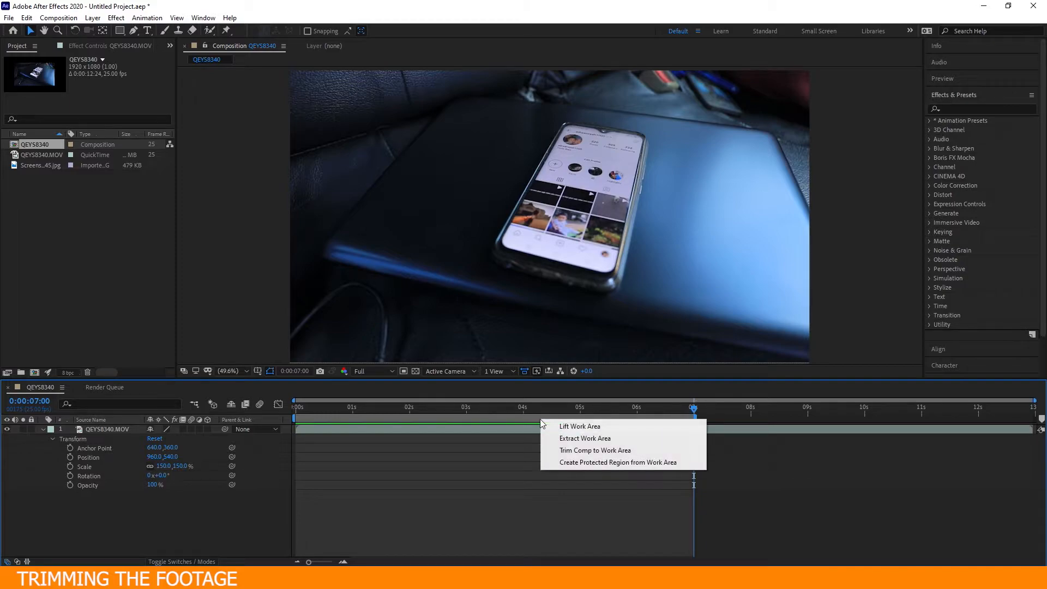
pyautogui.click(564, 448)
pyautogui.press('Home')
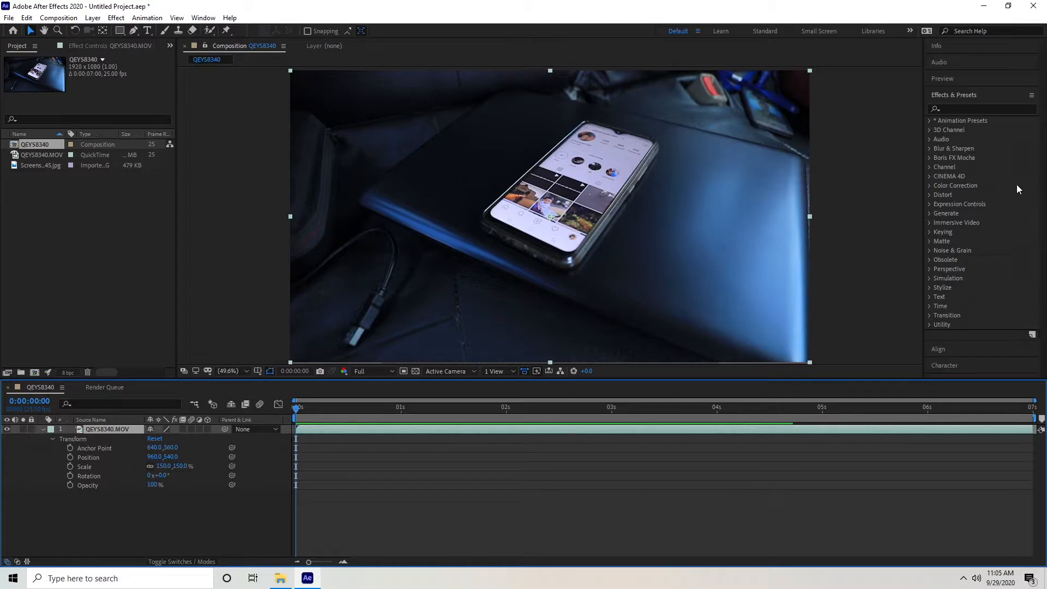
# Step: Find the Warp Stabilizer effect and apply it to the QEYS8340.MOV footage
pyautogui.click(984, 109)
pyautogui.write('war')
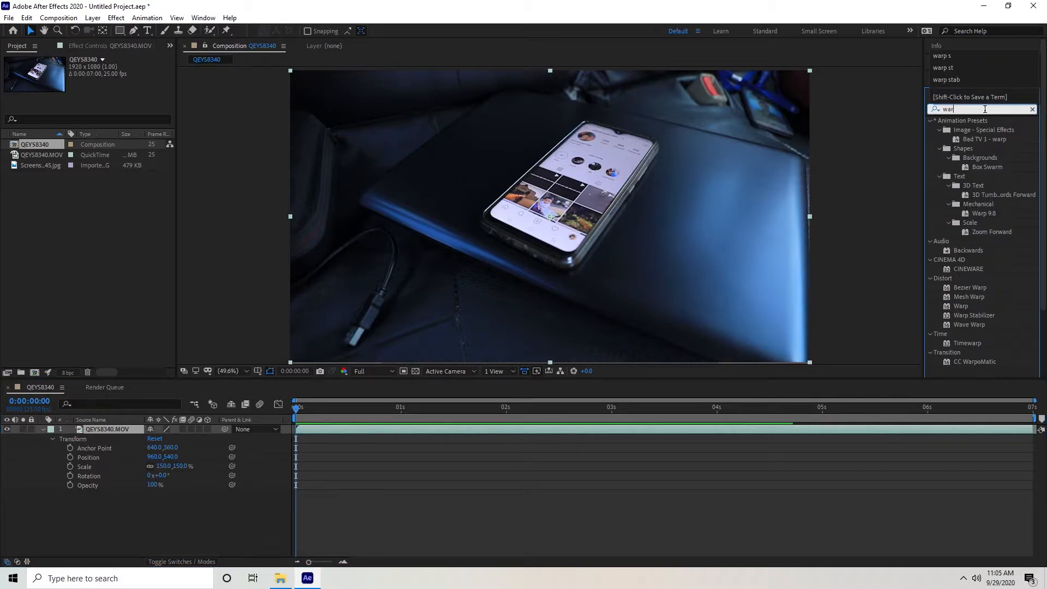
pyautogui.write('p s')
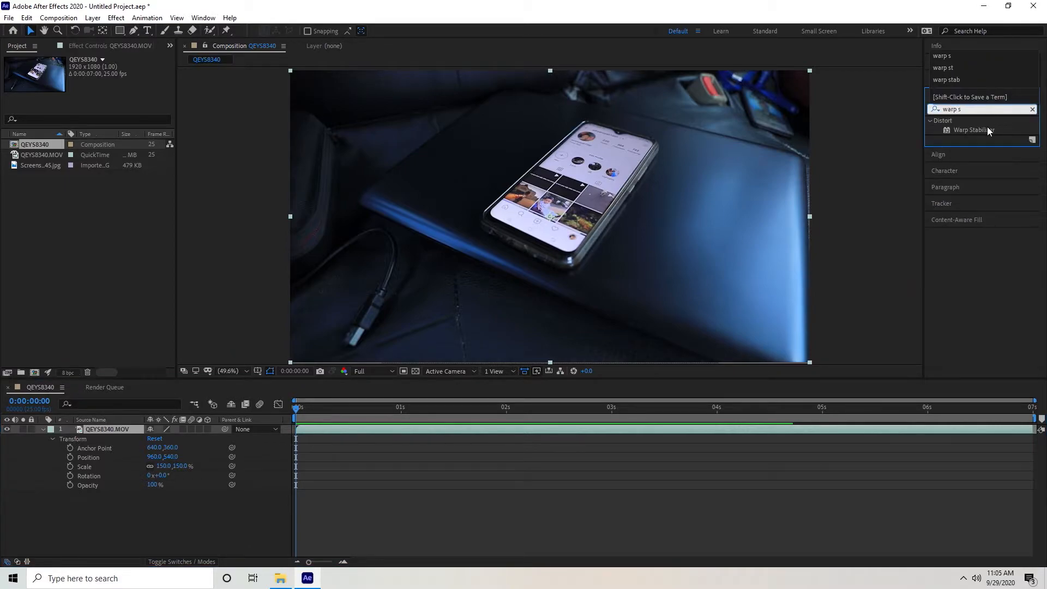
pyautogui.moveTo(987, 131); pyautogui.dragTo(611, 197)
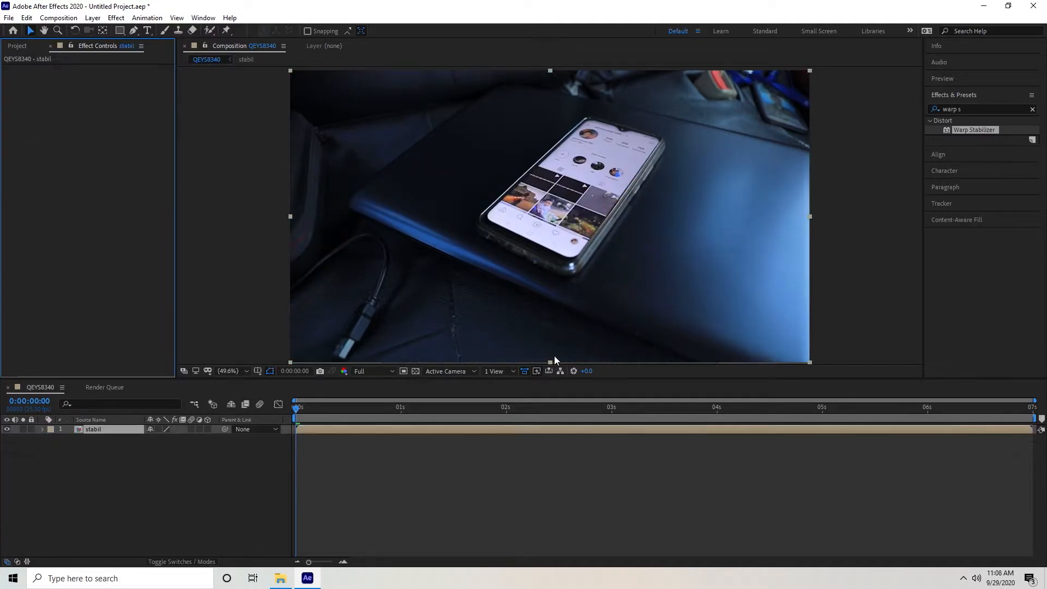
# Step: Find the 3D Camera Tracker effect and apply it to the stabil layer
pyautogui.click(976, 109)
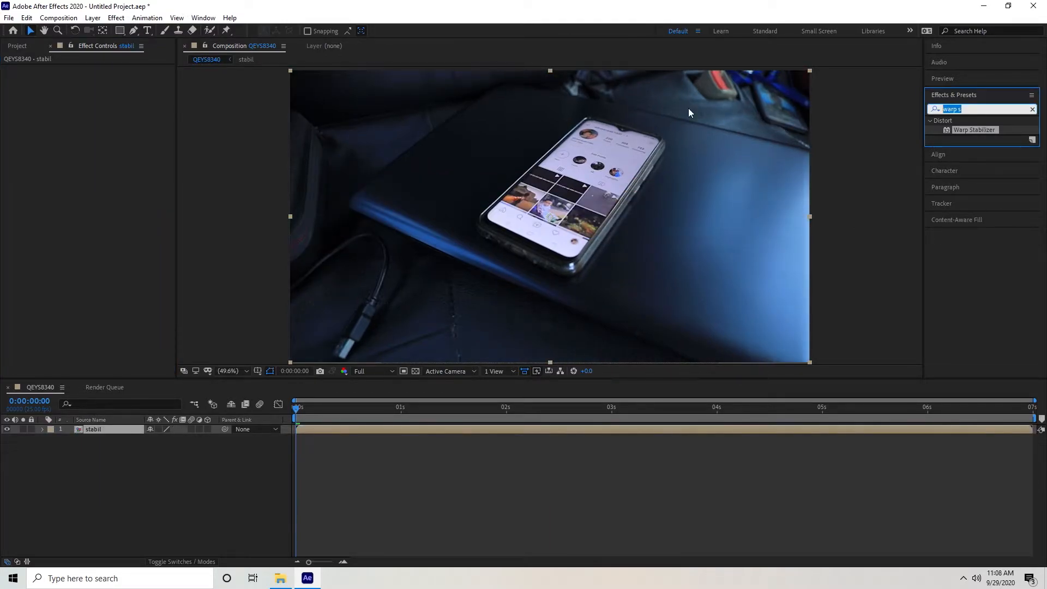
pyautogui.write('3d camera')
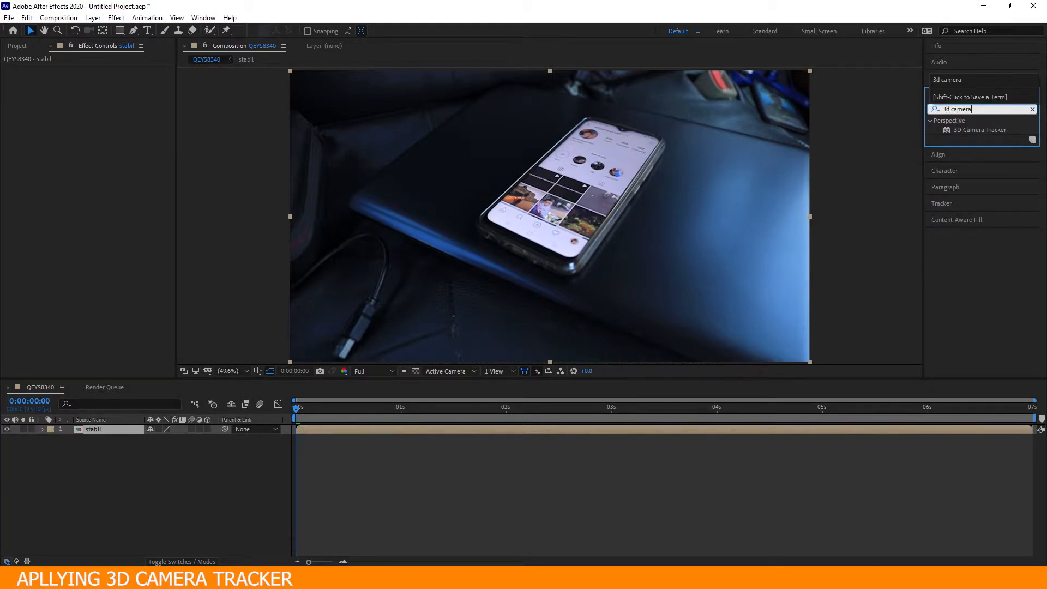
pyautogui.moveTo(976, 132); pyautogui.dragTo(544, 185)
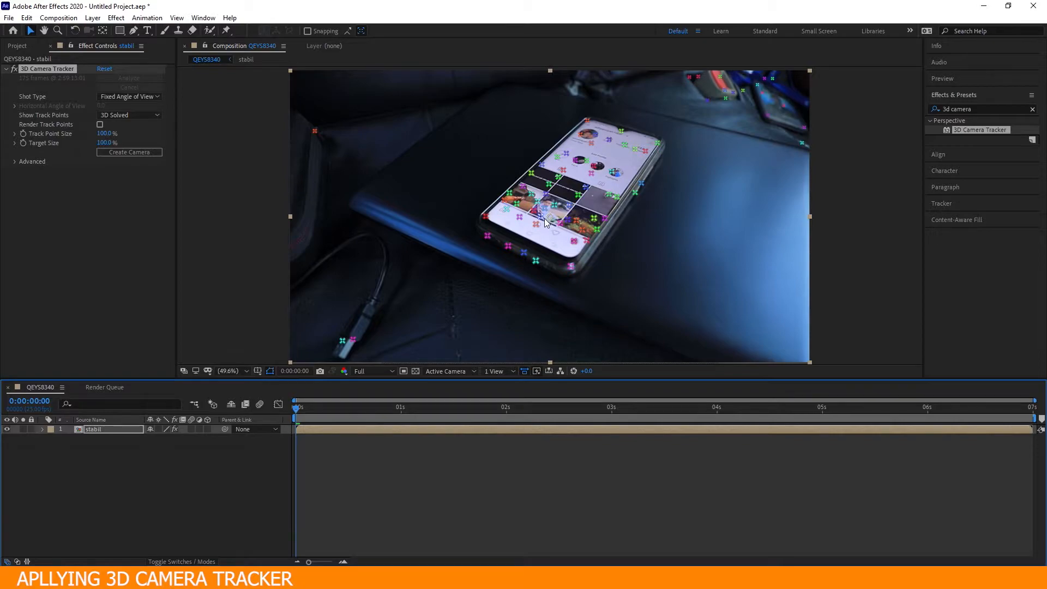
# Step: Create a solid and camera from the track points on the lower part of the phone screen, and hide the solid
pyautogui.click(545, 221)
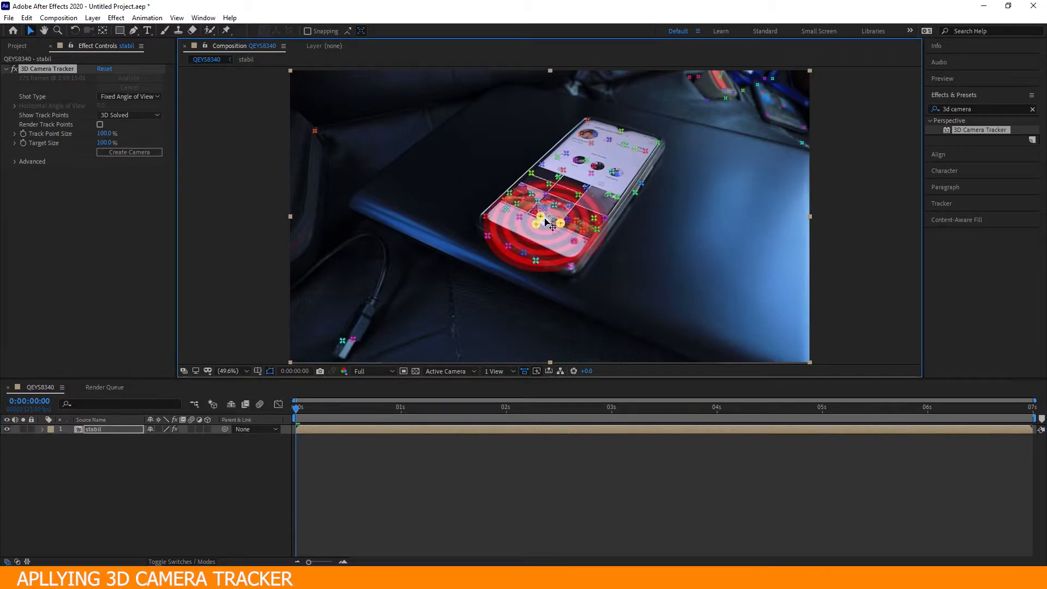
pyautogui.rightClick(545, 221)
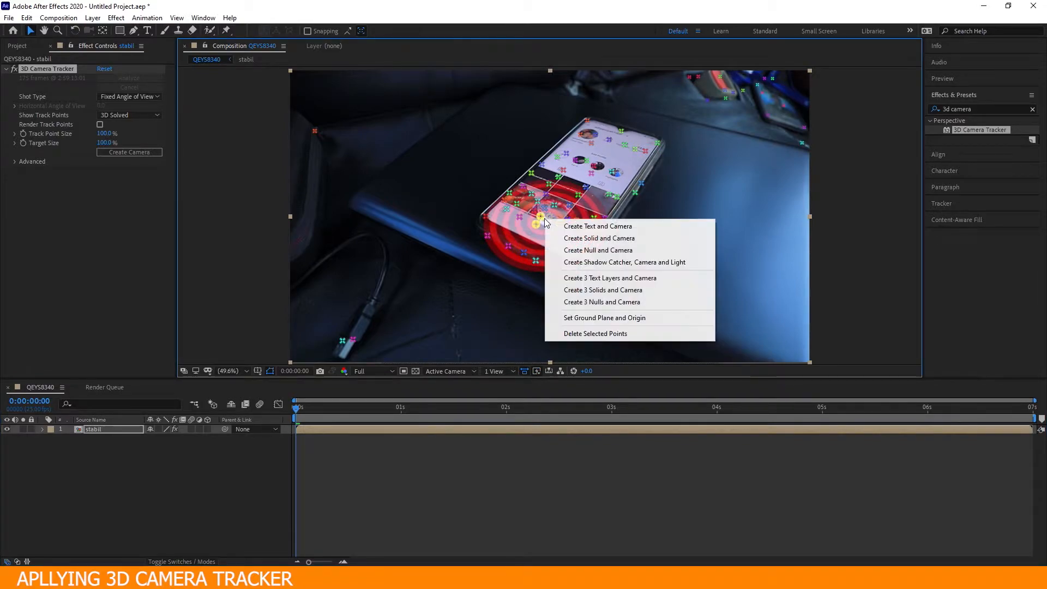
pyautogui.click(574, 238)
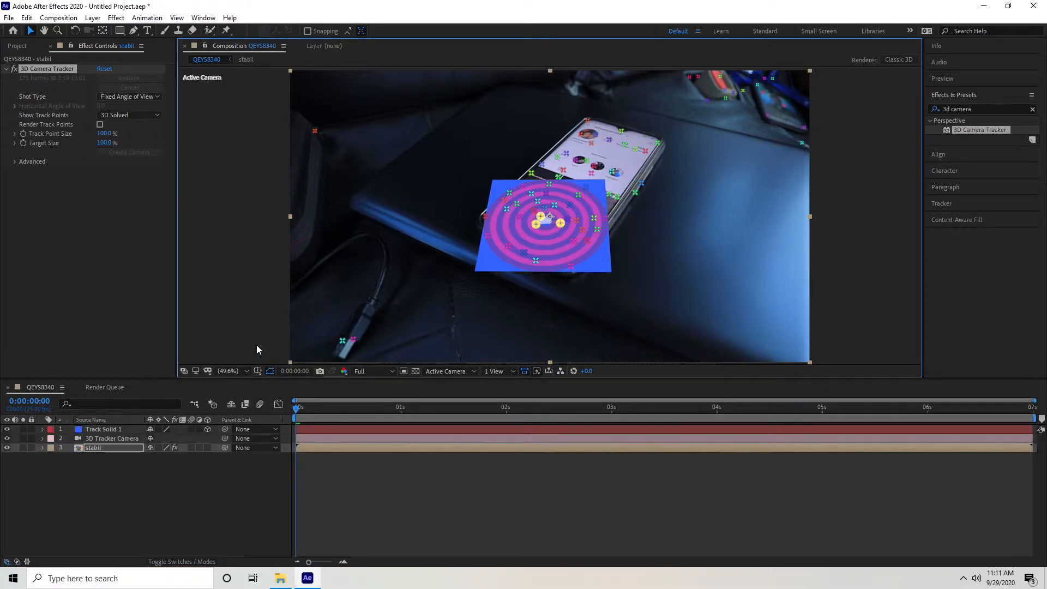
pyautogui.click(6, 429)
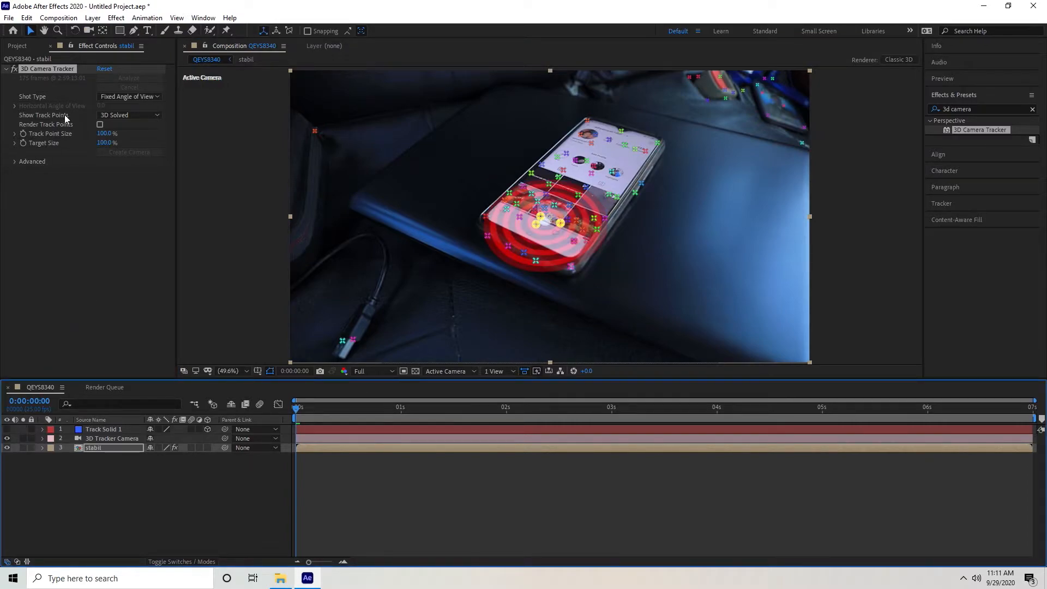
# Step: Add the Screenshot_20200927_183745.jpg image as the top layer of the composition and make it a 3D layer
pyautogui.click(57, 71)
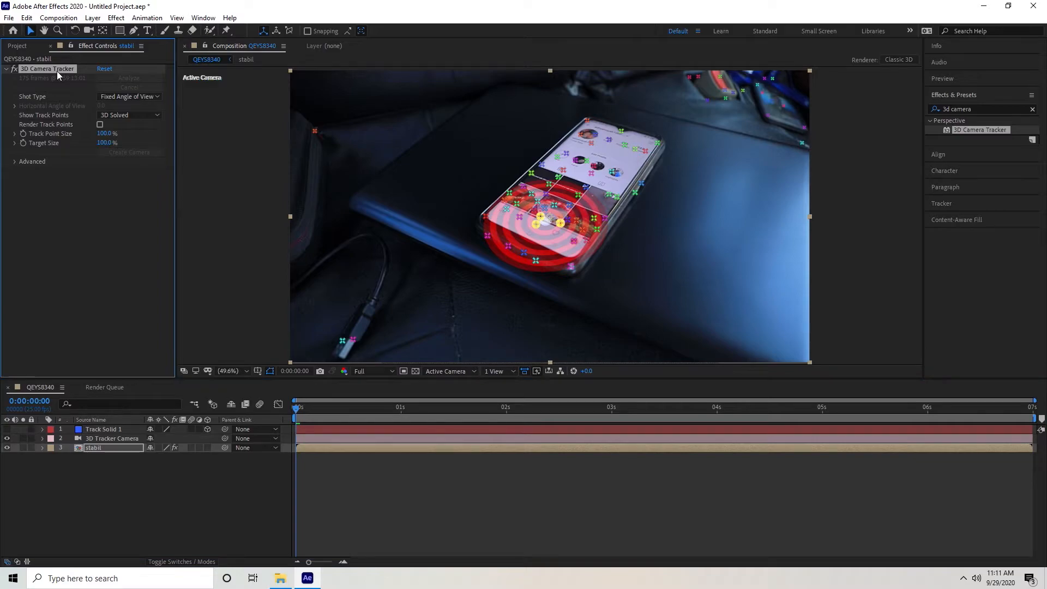
pyautogui.click(18, 47)
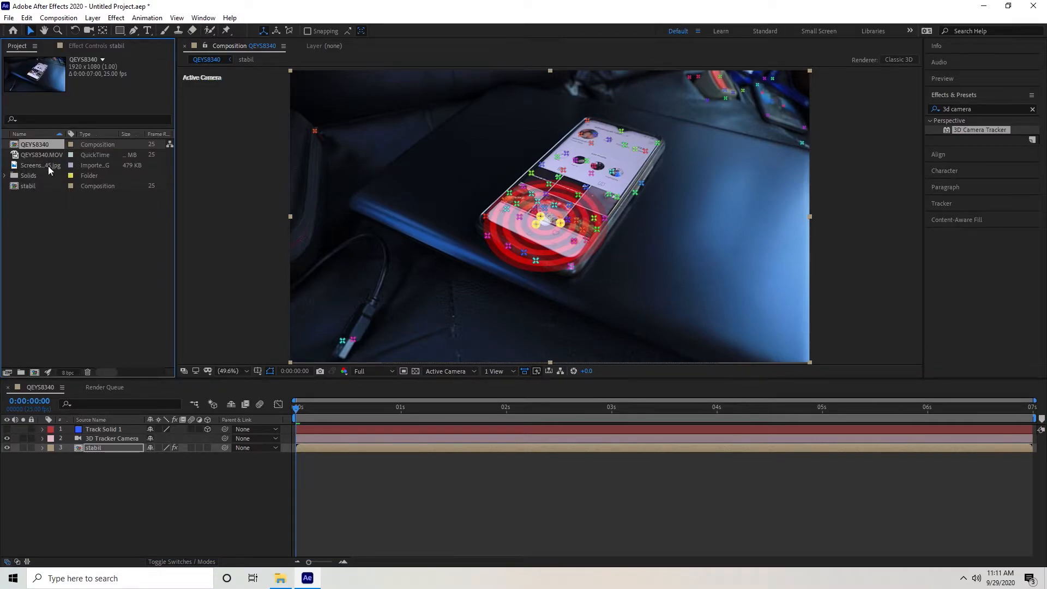
pyautogui.moveTo(48, 166); pyautogui.dragTo(95, 429)
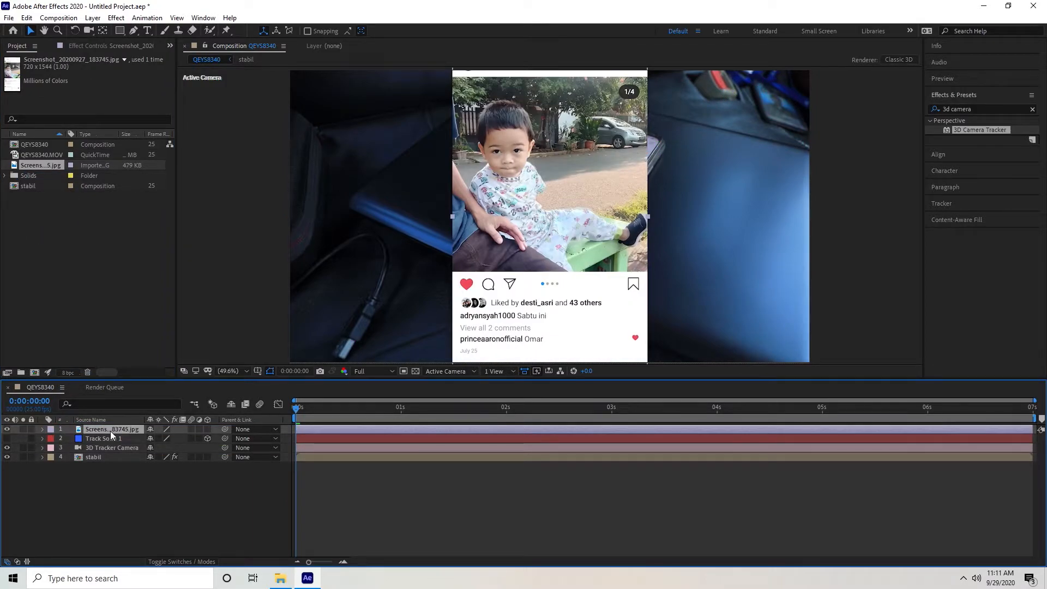
pyautogui.click(207, 429)
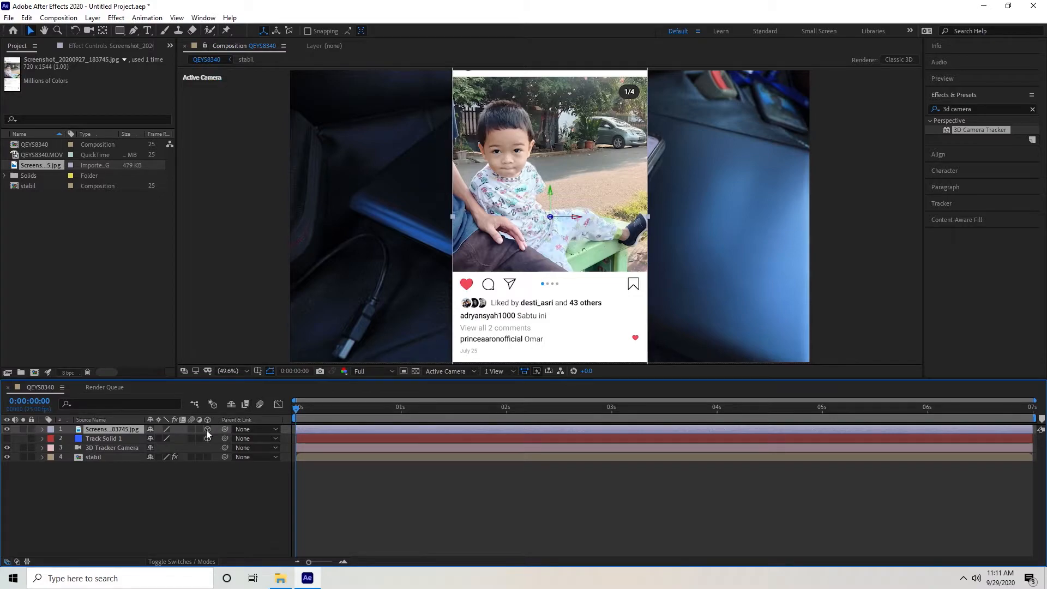
# Step: Copy the Position property of Track Solid 1 and paste it onto the screenshot image layer
pyautogui.click(52, 448)
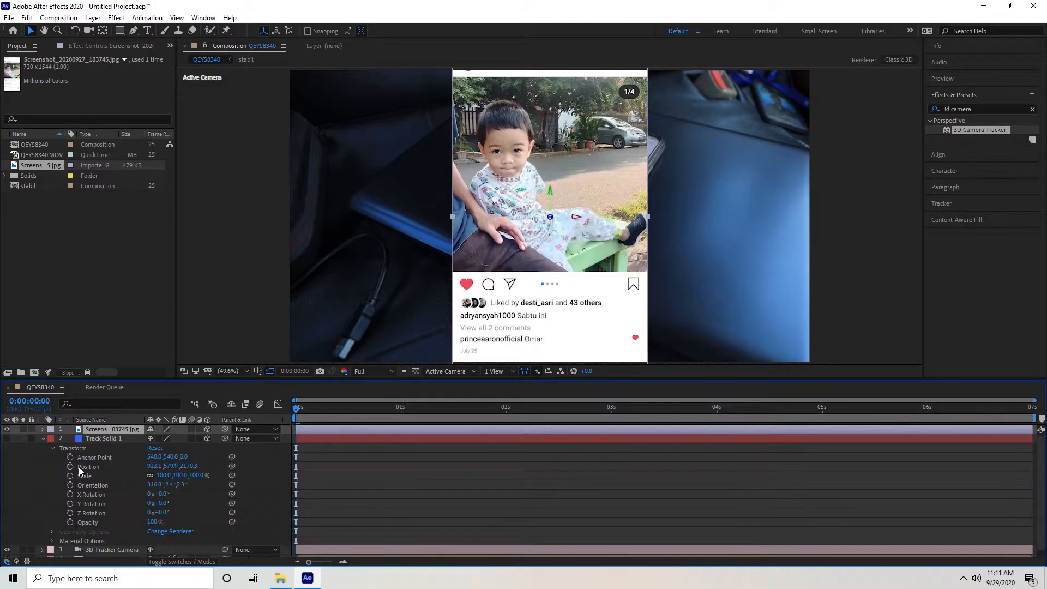
pyautogui.click(78, 467)
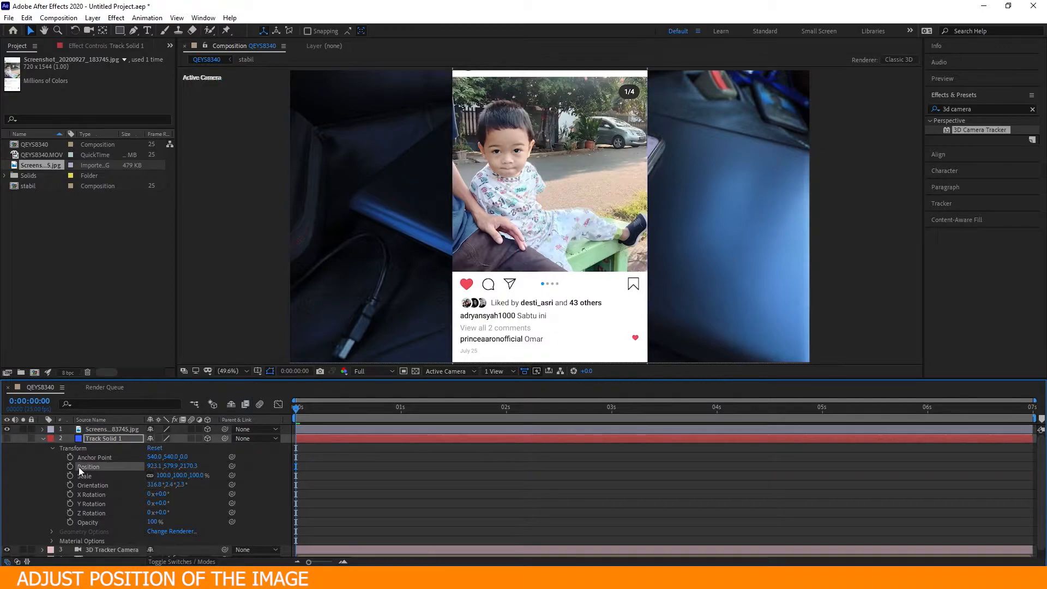
pyautogui.click(27, 20)
pyautogui.click(70, 83)
pyautogui.click(121, 428)
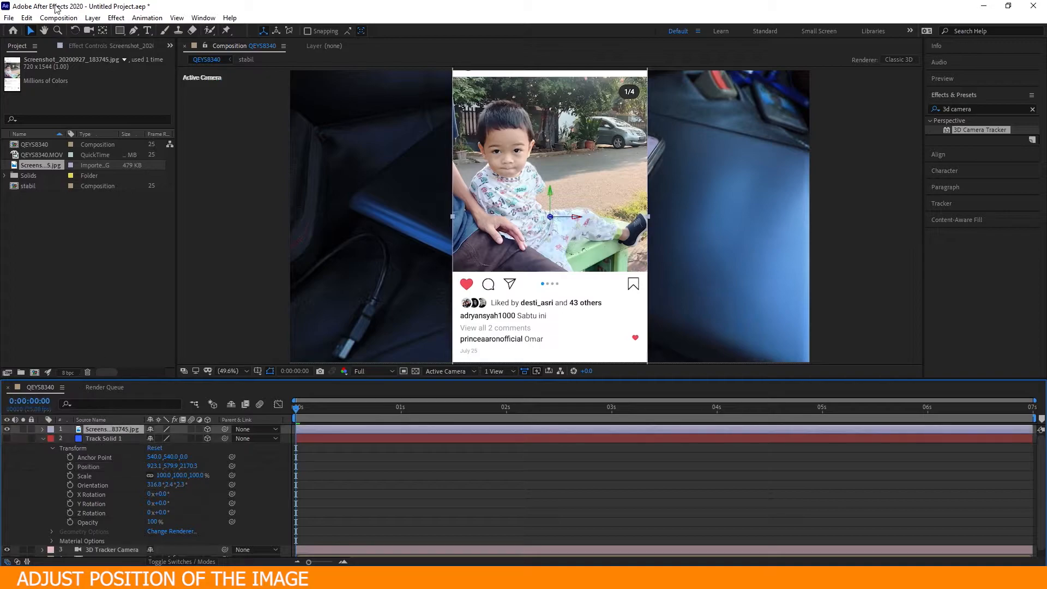
pyautogui.click(26, 18)
pyautogui.click(61, 129)
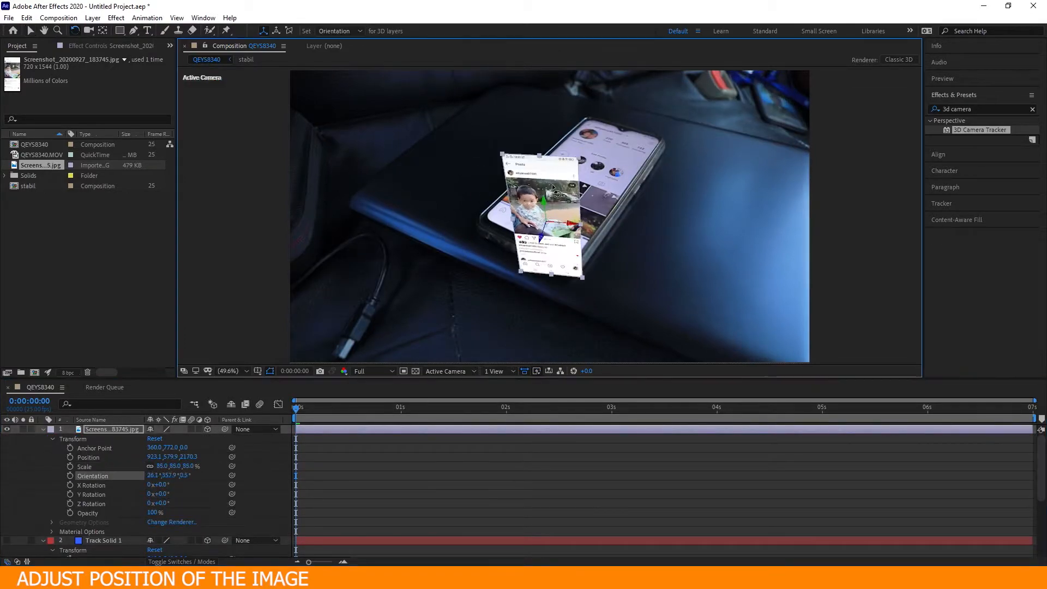
# Step: Tilt the screenshot image to match the phone, with orientation 329.0°, 12.8°, 3.4° and Y Rotation -9°, while adjusting its position
pyautogui.moveTo(552, 187)
pyautogui.mouseDown()
pyautogui.moveTo(561, 192)
pyautogui.moveTo(554, 182)
pyautogui.mouseUp()
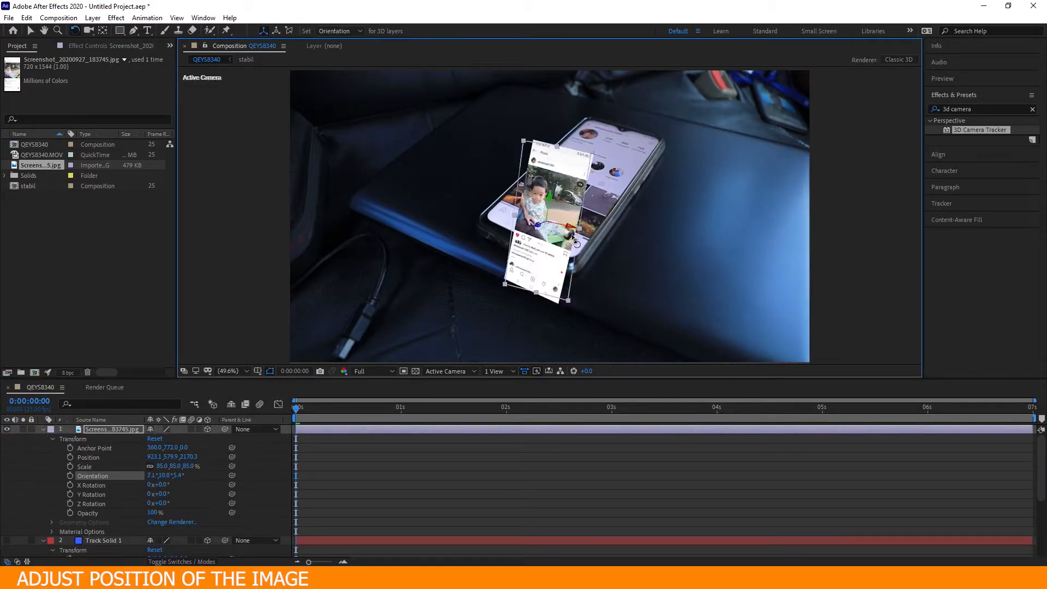
pyautogui.moveTo(162, 485); pyautogui.dragTo(153, 484)
pyautogui.moveTo(162, 494); pyautogui.dragTo(157, 494)
pyautogui.moveTo(162, 503); pyautogui.dragTo(175, 501)
pyautogui.moveTo(154, 456); pyautogui.dragTo(169, 457)
pyautogui.moveTo(170, 457); pyautogui.dragTo(218, 449)
pyautogui.moveTo(154, 475); pyautogui.dragTo(152, 476)
pyautogui.moveTo(171, 476); pyautogui.dragTo(180, 477)
pyautogui.moveTo(162, 484); pyautogui.dragTo(165, 503)
# Step: Refine the screenshot layer to scale 104%, X Rotation -14°, Z Rotation 25° and position 1235.1, -32.1, 2091.3, checking its alignment at the last frame
pyautogui.moveTo(154, 456); pyautogui.dragTo(169, 501)
pyautogui.moveTo(172, 466); pyautogui.dragTo(161, 494)
pyautogui.moveTo(165, 503); pyautogui.dragTo(159, 497)
pyautogui.moveTo(172, 457)
pyautogui.mouseDown()
pyautogui.moveTo(57, 469)
pyautogui.moveTo(162, 447)
pyautogui.mouseUp()
pyautogui.moveTo(158, 457); pyautogui.dragTo(190, 466)
pyautogui.moveTo(296, 407); pyautogui.dragTo(295, 463)
pyautogui.moveTo(163, 485); pyautogui.dragTo(164, 485)
pyautogui.moveTo(296, 408); pyautogui.dragTo(1030, 407)
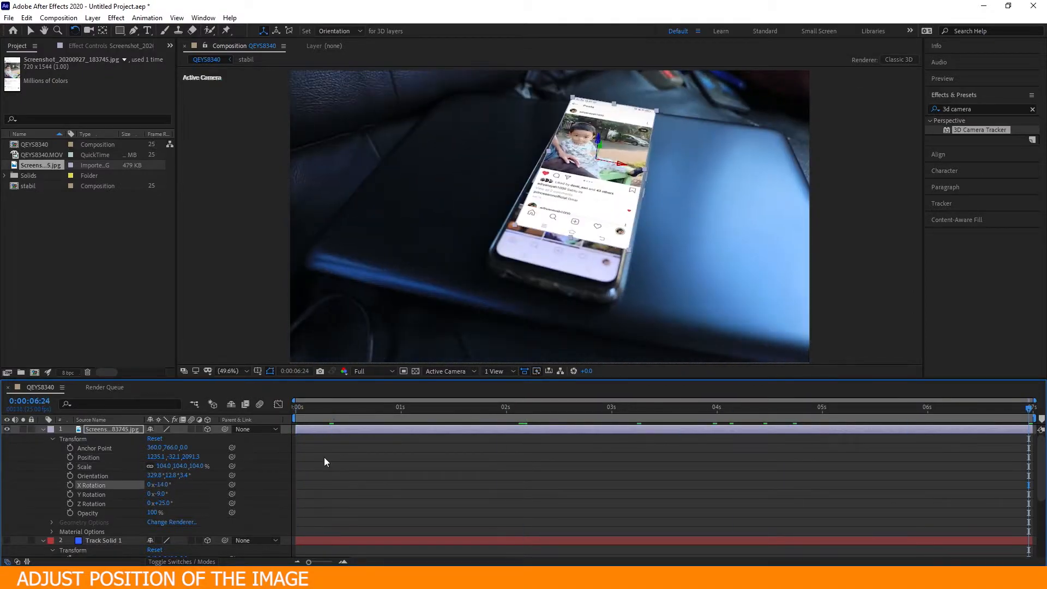
# Step: Move the screenshot layer to position 1094.1, -91.1, 2091.3 so it floats above the phone, and preview the composition
pyautogui.moveTo(155, 457); pyautogui.dragTo(77, 457)
pyautogui.moveTo(172, 456); pyautogui.dragTo(88, 457)
pyautogui.moveTo(1028, 408); pyautogui.dragTo(135, 511)
pyautogui.moveTo(174, 457); pyautogui.dragTo(1, 457)
pyautogui.press('space')
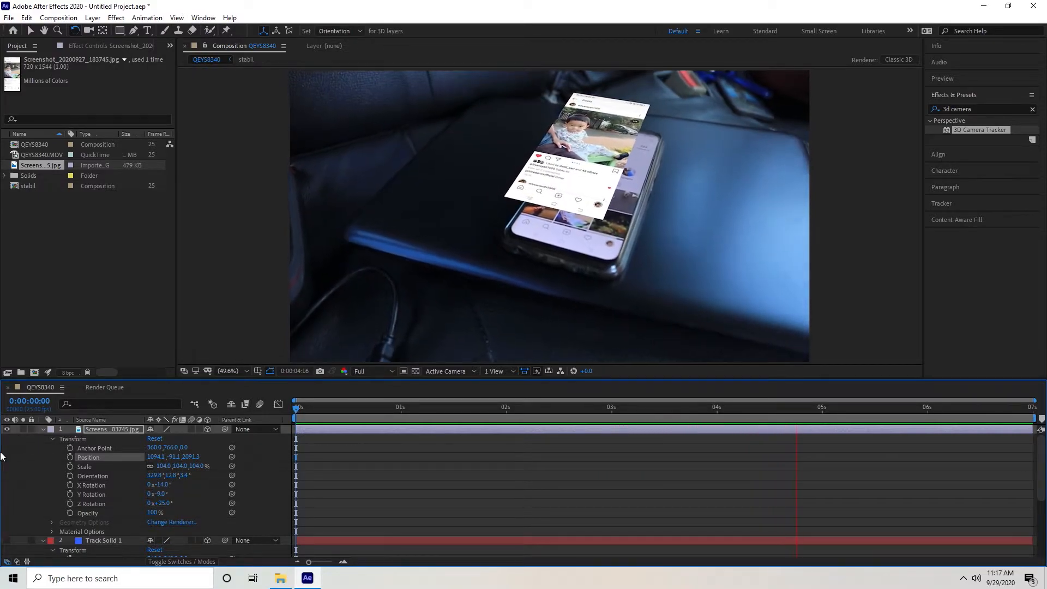
# Step: Find the Tint effect and apply it to the screenshot image layer
pyautogui.click(960, 109)
pyautogui.write('tint')
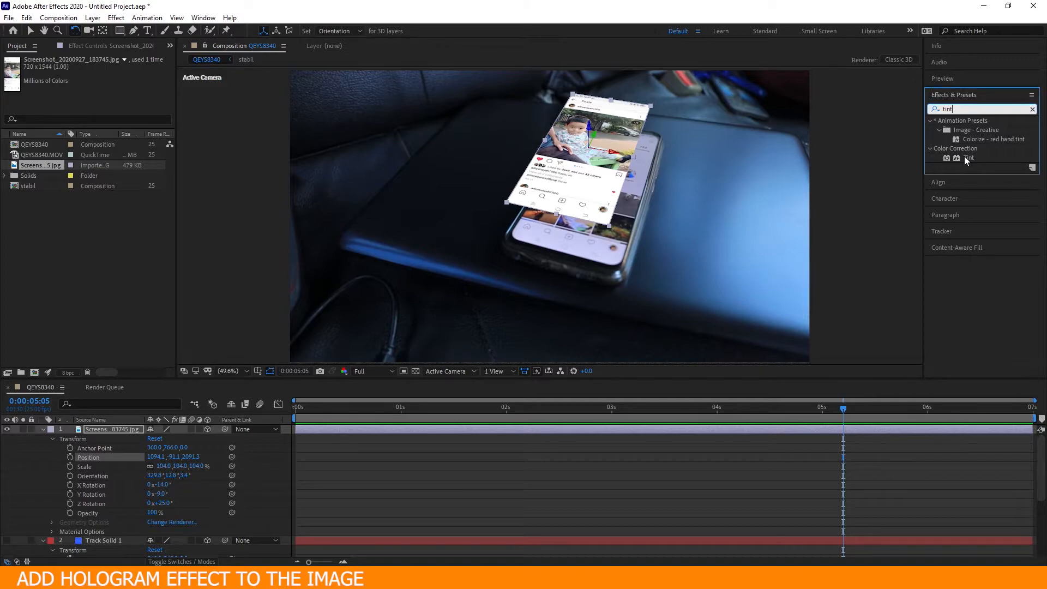
pyautogui.moveTo(964, 157); pyautogui.dragTo(129, 429)
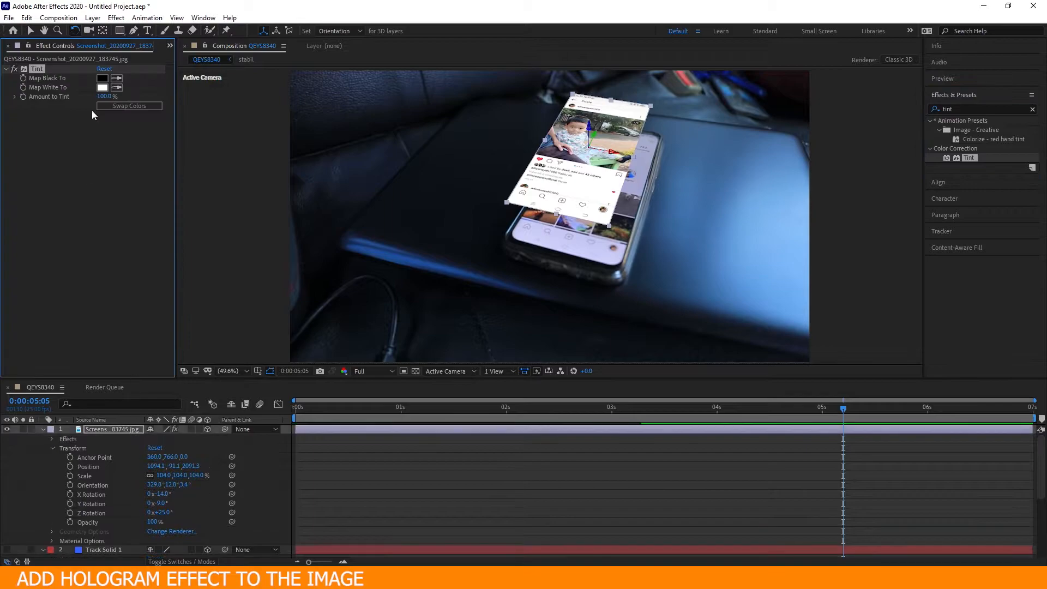
pyautogui.press('v')
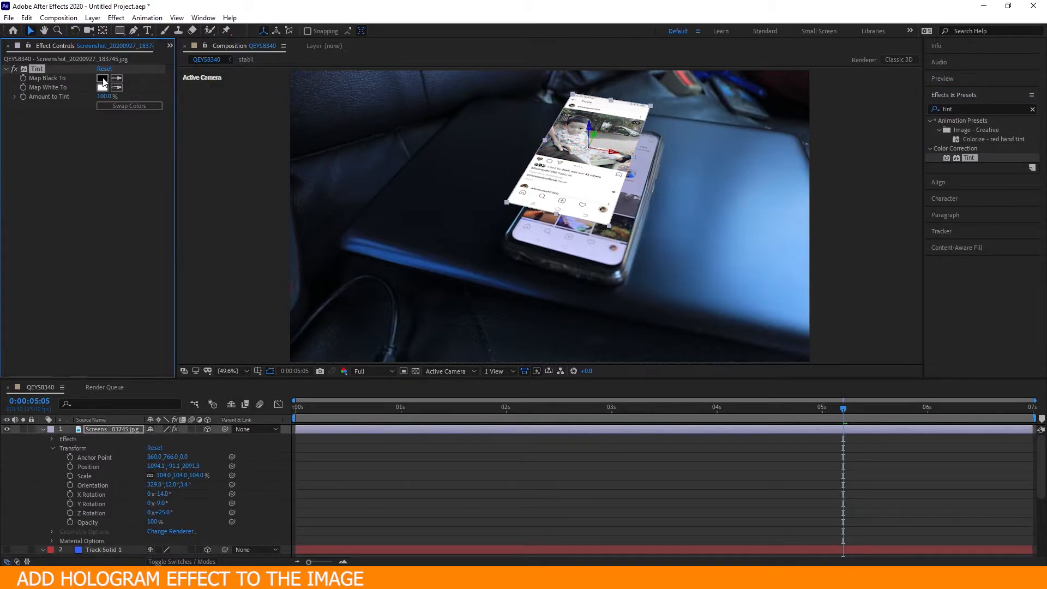
# Step: Set the Tint effect to map black to light blue 2DDAFF, with Amount to Tint at 24%
pyautogui.click(102, 79)
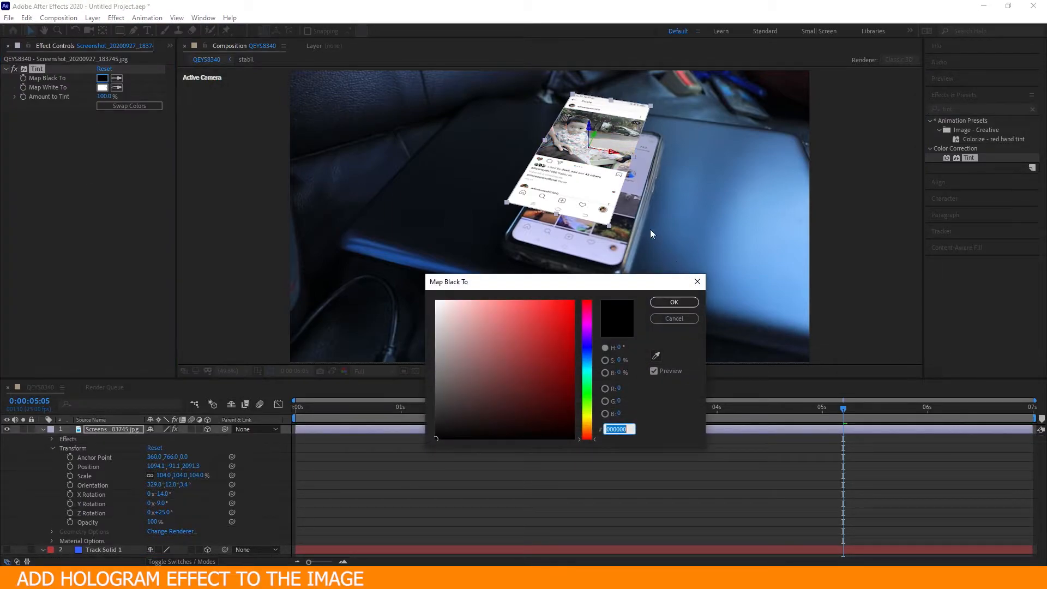
pyautogui.click(587, 362)
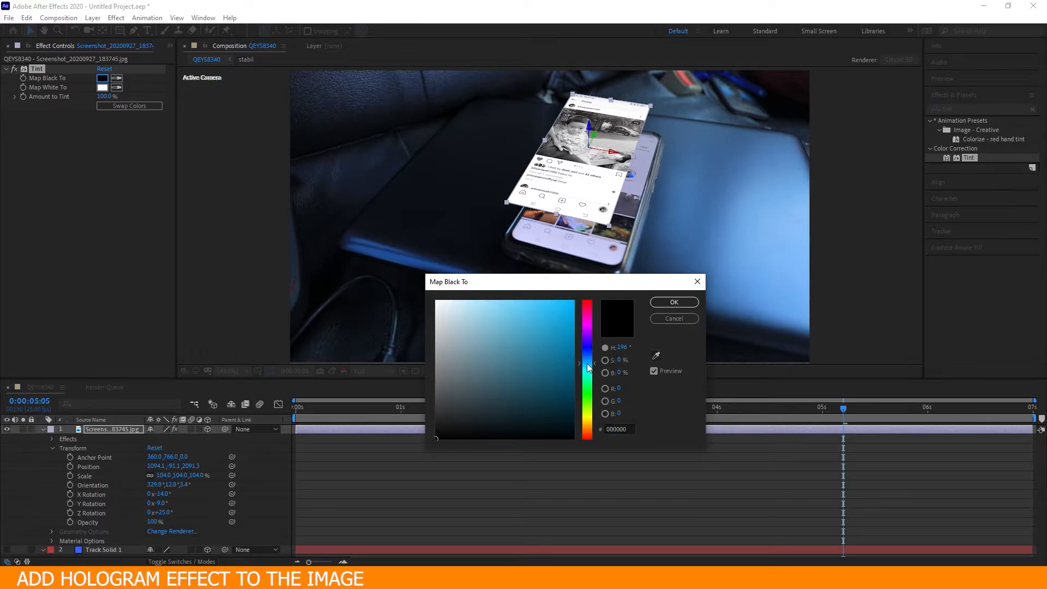
pyautogui.moveTo(587, 363); pyautogui.dragTo(588, 370)
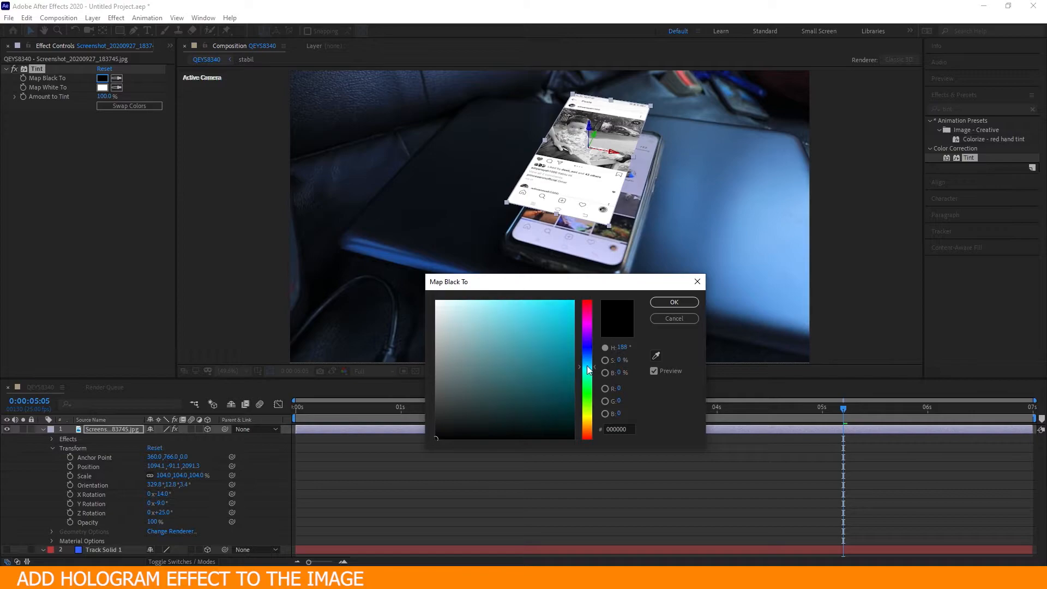
pyautogui.moveTo(550, 310); pyautogui.dragTo(549, 300)
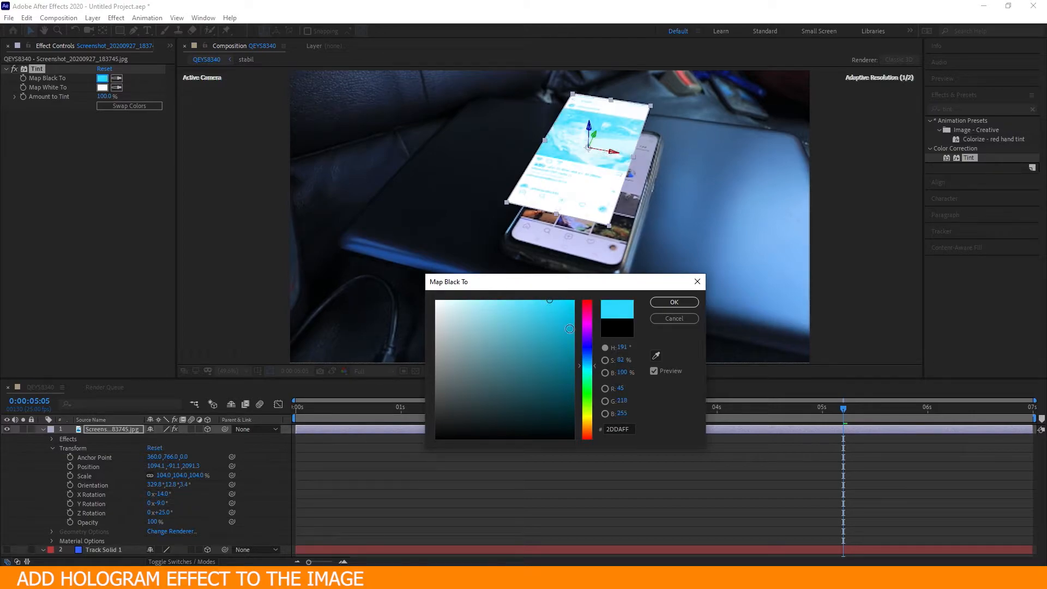
pyautogui.click(660, 304)
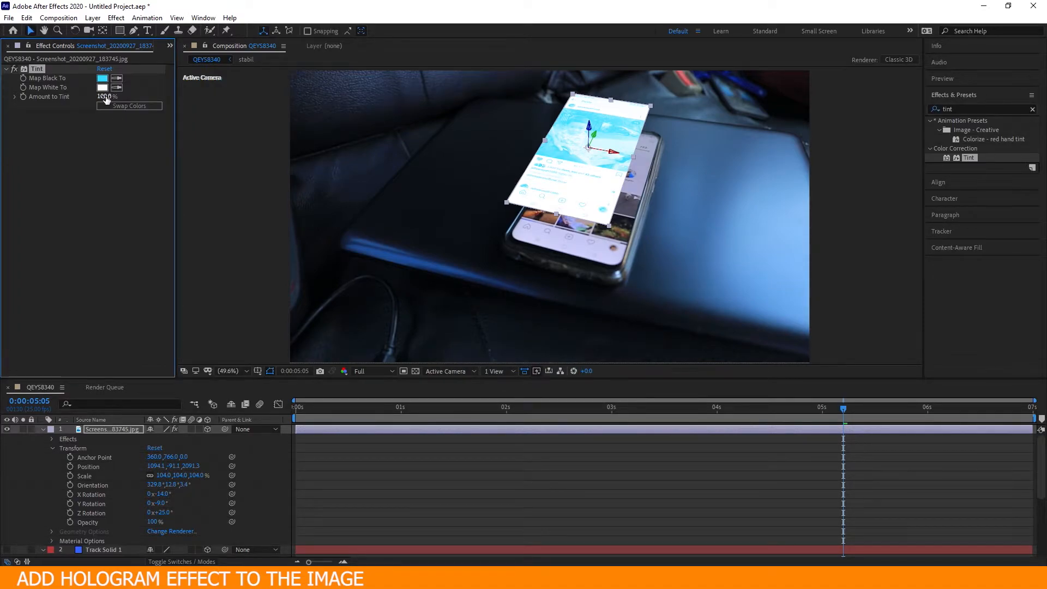
pyautogui.moveTo(90, 97); pyautogui.dragTo(70, 100)
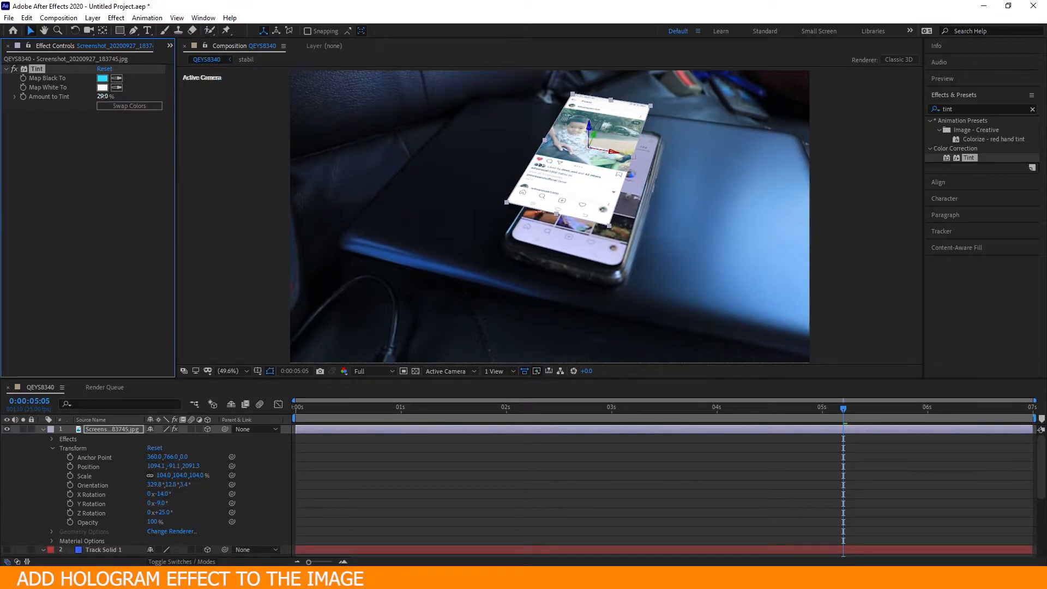
pyautogui.moveTo(102, 97); pyautogui.dragTo(101, 96)
# Step: Apply the Glow effect to the screenshot layer, place it above Tint, and set Composite Original to On Top
pyautogui.click(981, 104)
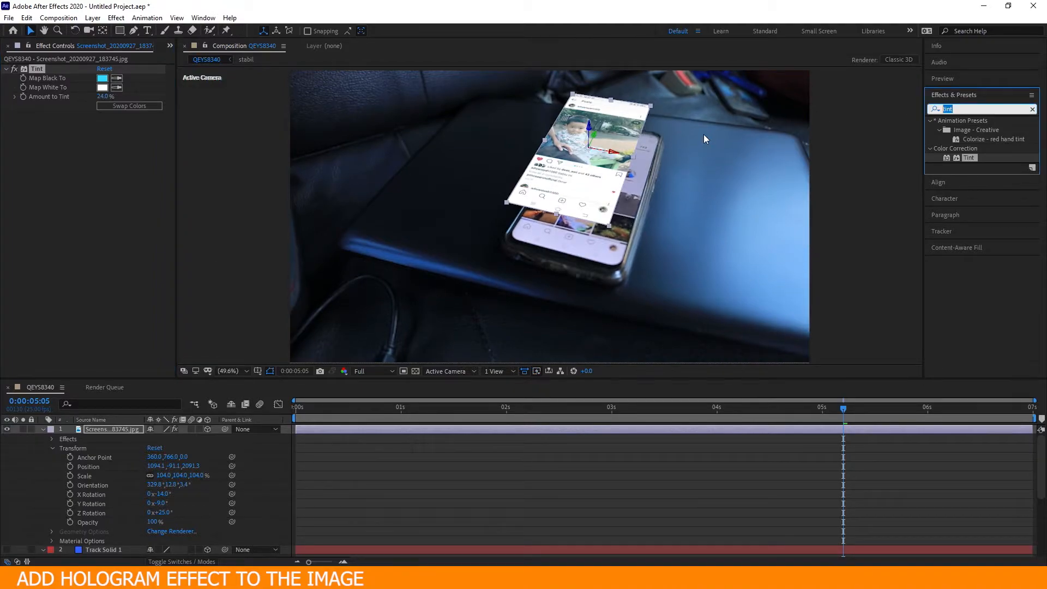
pyautogui.write('glow')
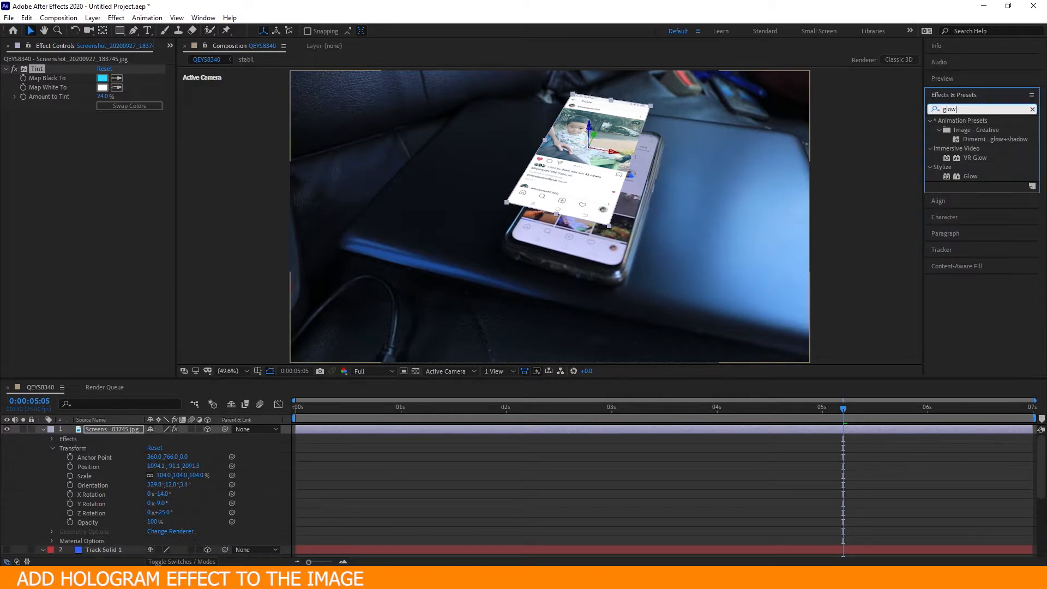
pyautogui.moveTo(970, 176); pyautogui.dragTo(174, 247)
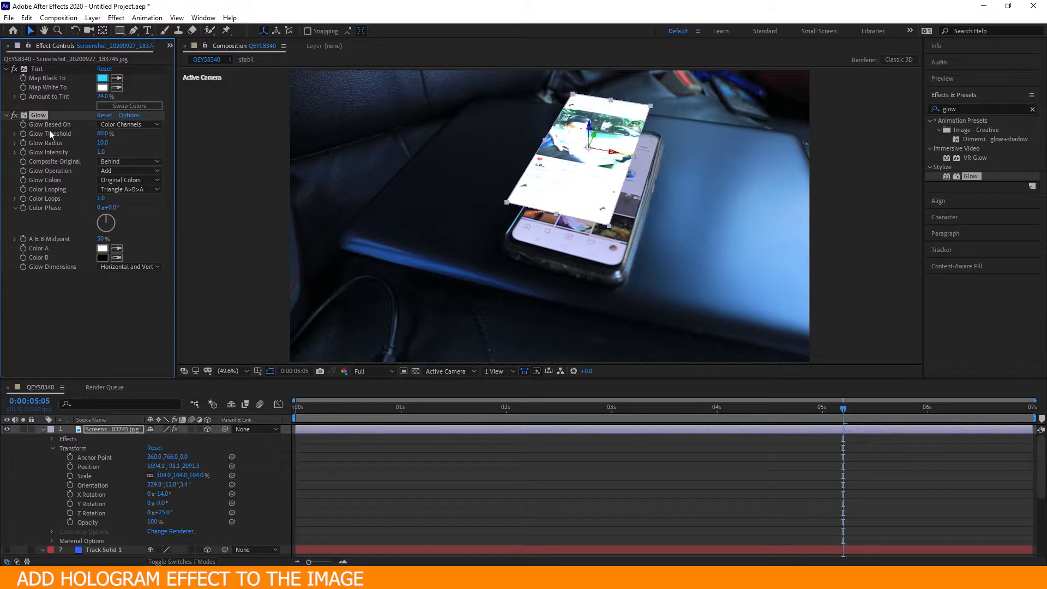
pyautogui.moveTo(37, 117); pyautogui.dragTo(31, 77)
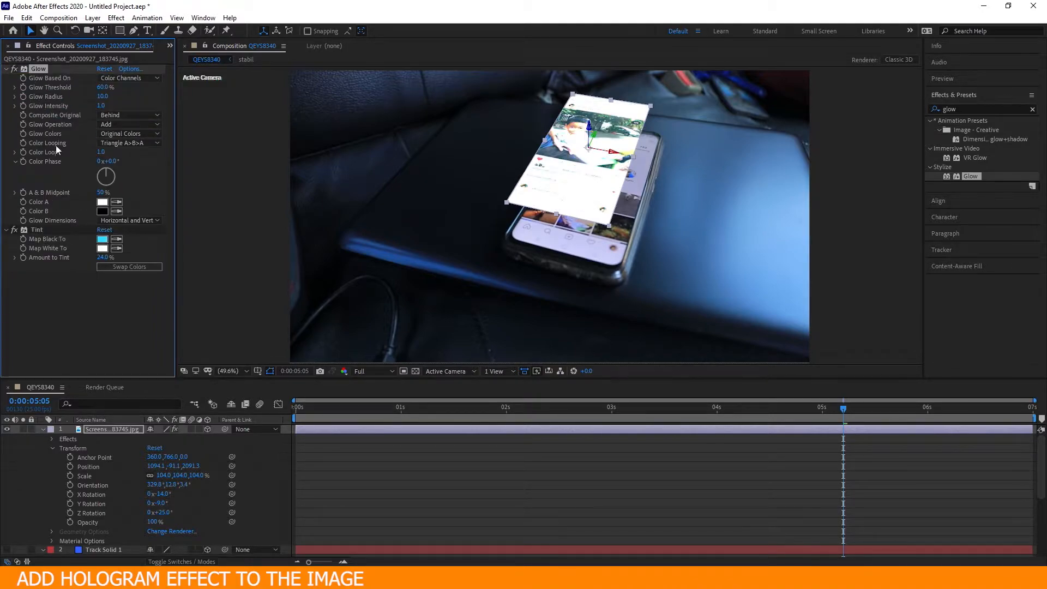
pyautogui.click(125, 116)
pyautogui.click(124, 125)
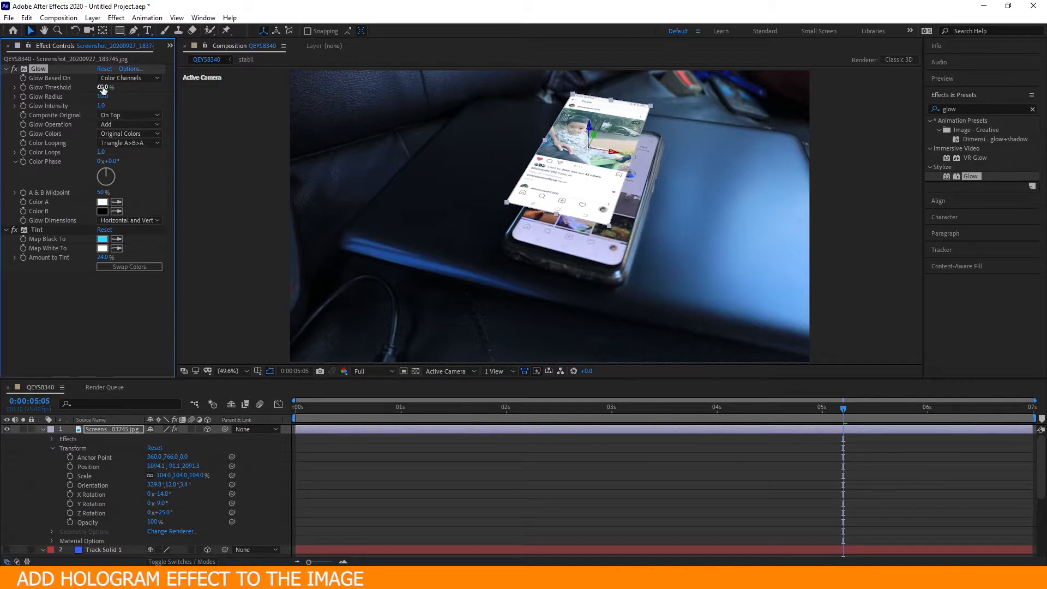
# Step: Set the Glow effect's threshold to 26.7%, radius to 224 and intensity to 1.7
pyautogui.moveTo(102, 88); pyautogui.dragTo(276, 104)
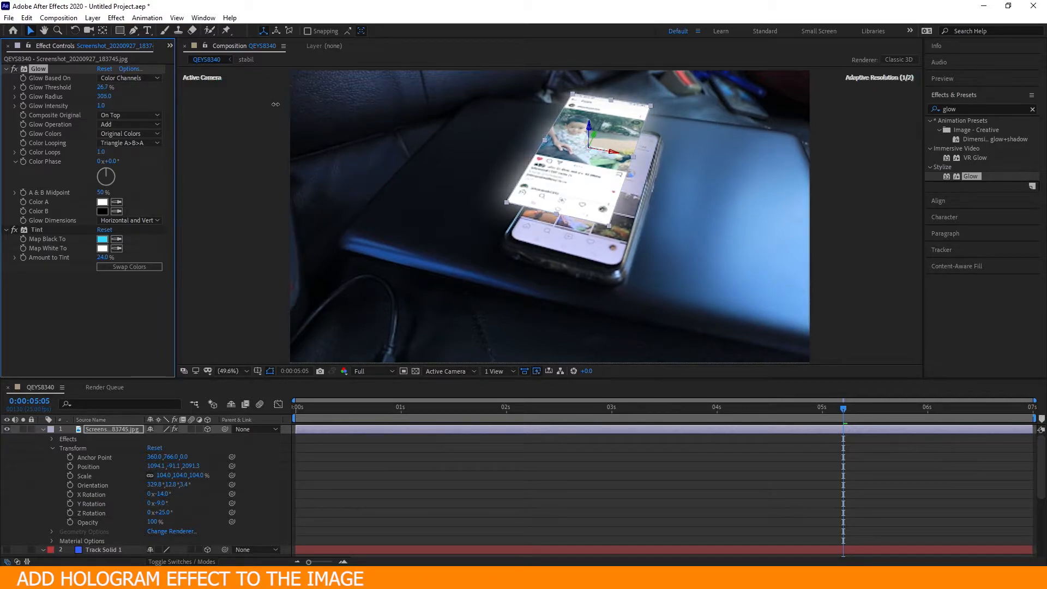
pyautogui.moveTo(102, 104); pyautogui.dragTo(759, 137)
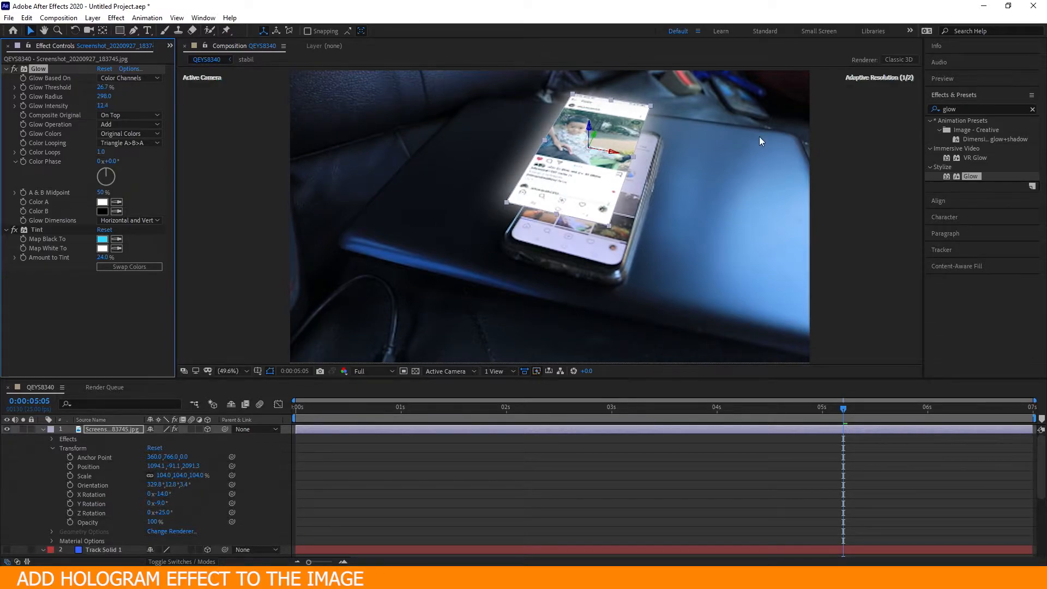
pyautogui.moveTo(102, 105); pyautogui.dragTo(3, 143)
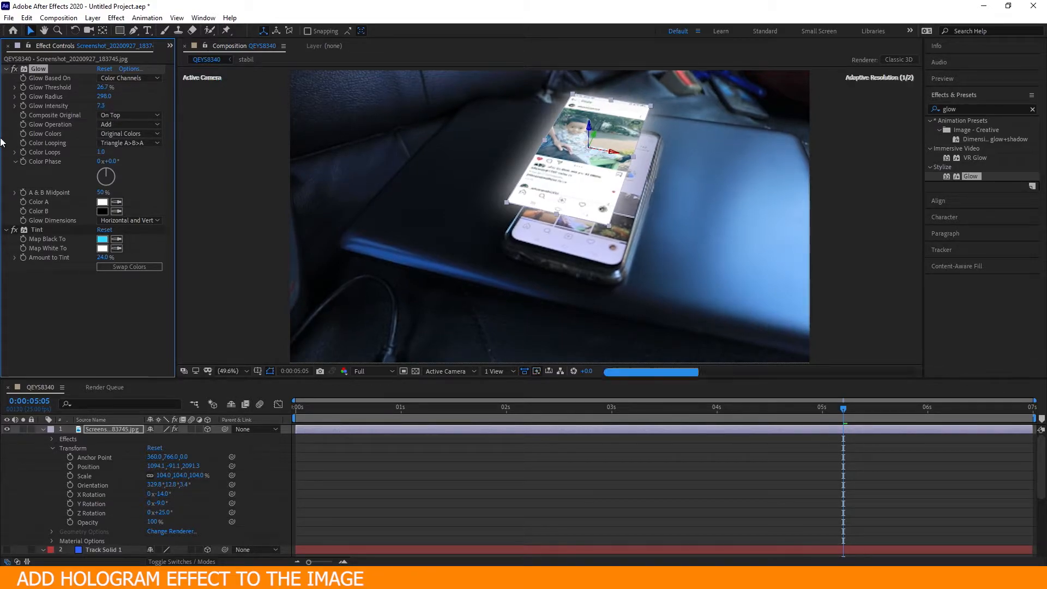
pyautogui.moveTo(101, 105); pyautogui.dragTo(1, 119)
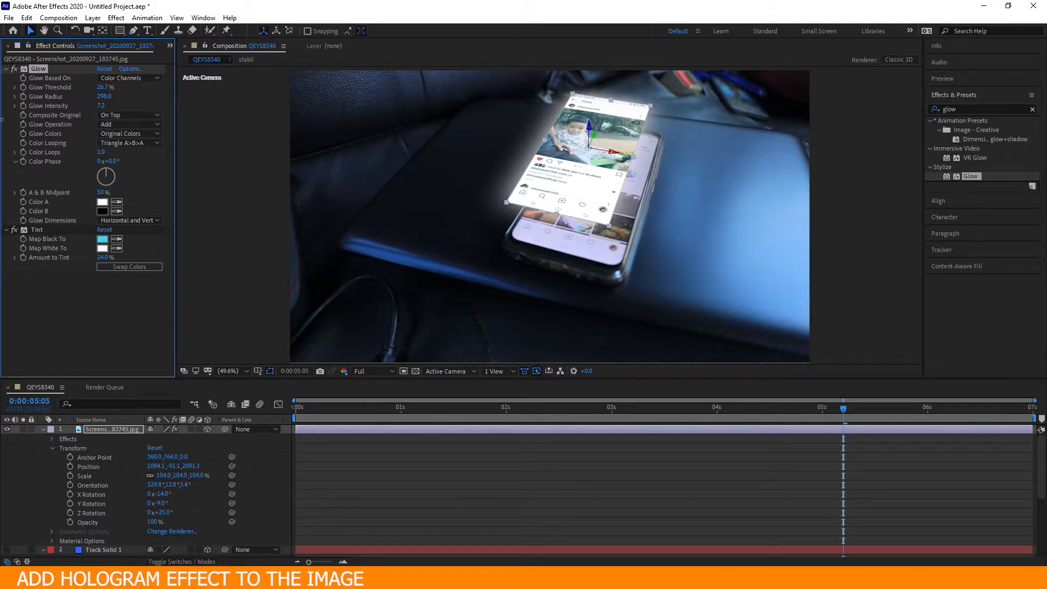
pyautogui.moveTo(100, 105); pyautogui.dragTo(3, 119)
pyautogui.moveTo(101, 107); pyautogui.dragTo(14, 138)
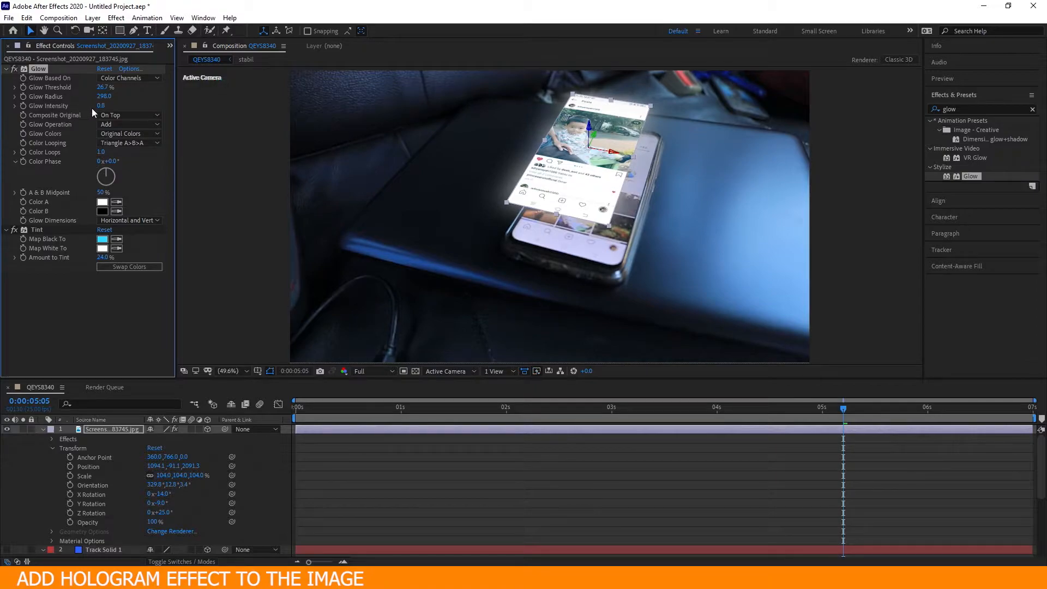
pyautogui.moveTo(100, 105); pyautogui.dragTo(125, 108)
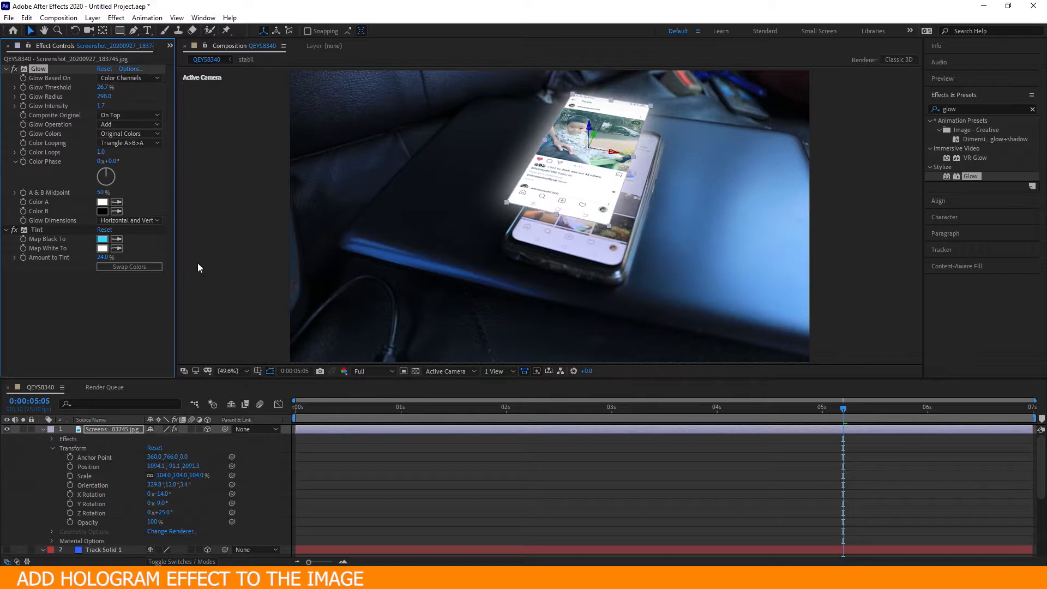
pyautogui.moveTo(104, 96); pyautogui.dragTo(60, 130)
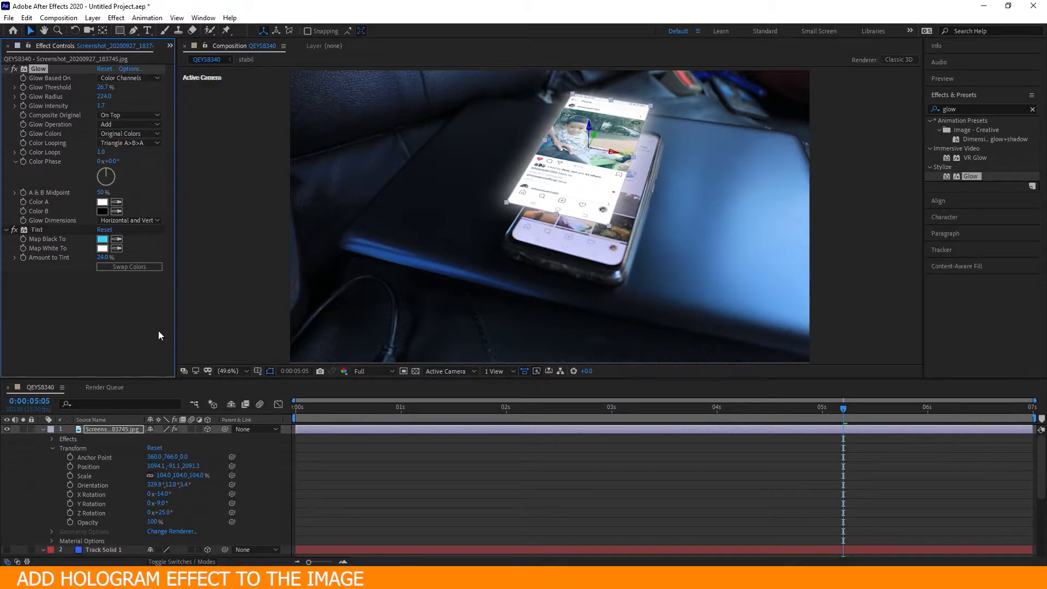
# Step: Find the Drop Shadow effect and add it to the screenshot layer above Glow
pyautogui.click(979, 105)
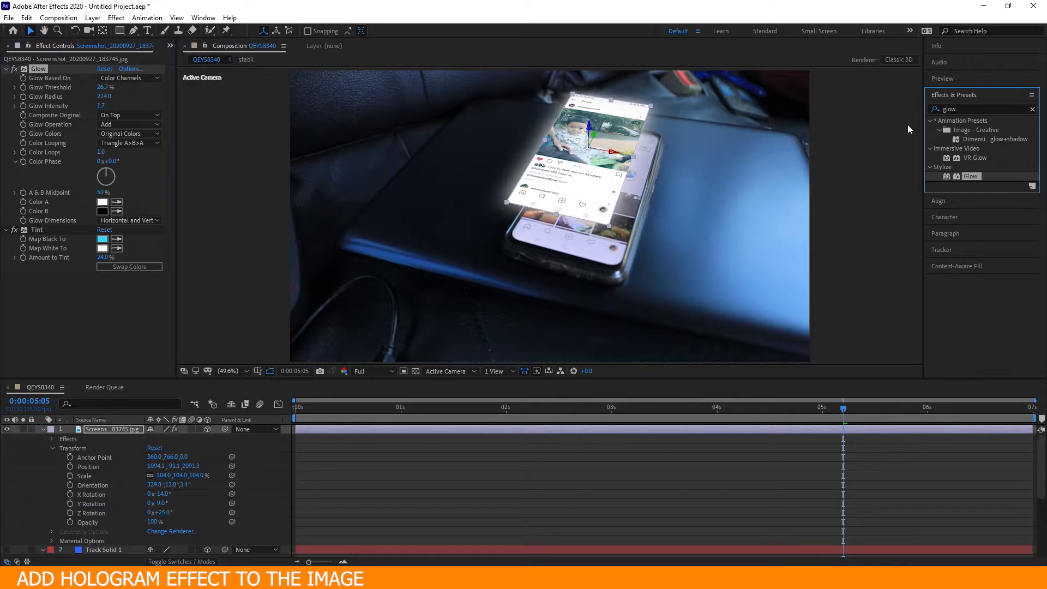
pyautogui.doubleClick(973, 105)
pyautogui.write('drop sha')
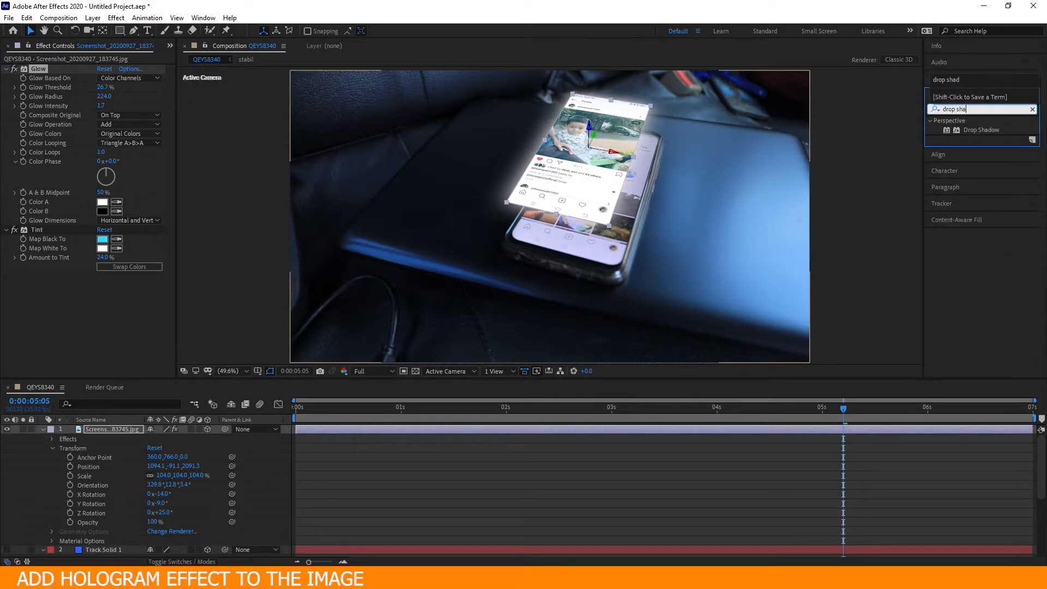
pyautogui.moveTo(981, 130); pyautogui.dragTo(63, 76)
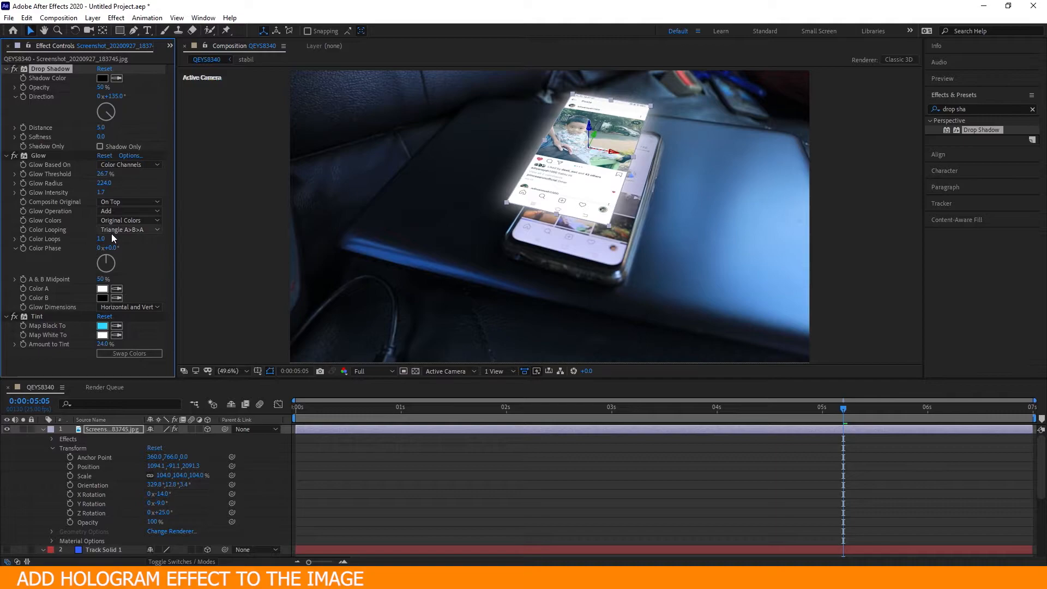
# Step: Make the drop shadow white with distance 44, softness 223 and opacity 41%
pyautogui.click(102, 78)
pyautogui.click(435, 301)
pyautogui.click(668, 302)
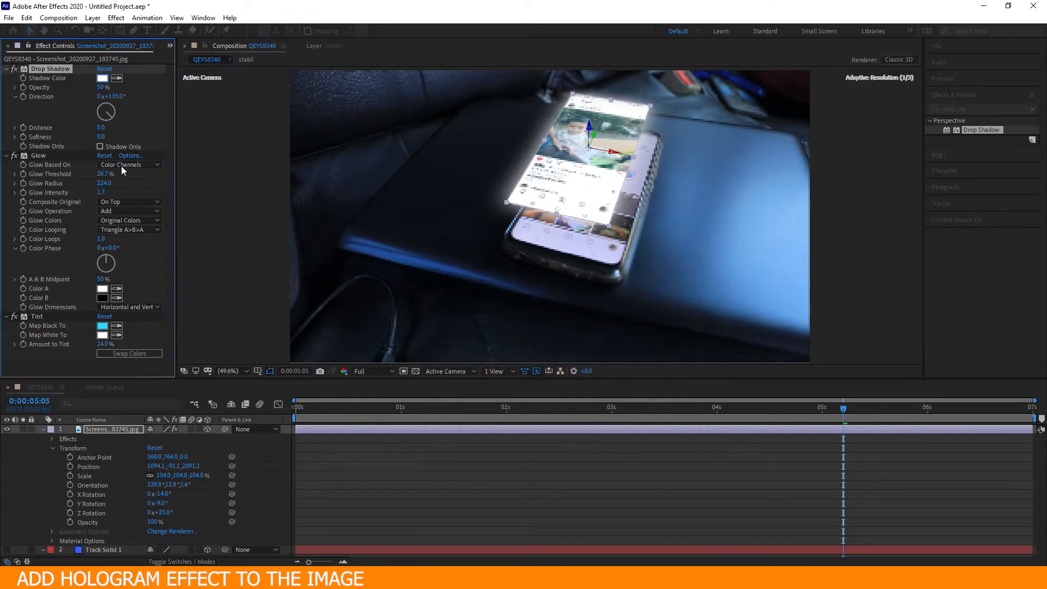
pyautogui.moveTo(101, 138); pyautogui.dragTo(162, 129)
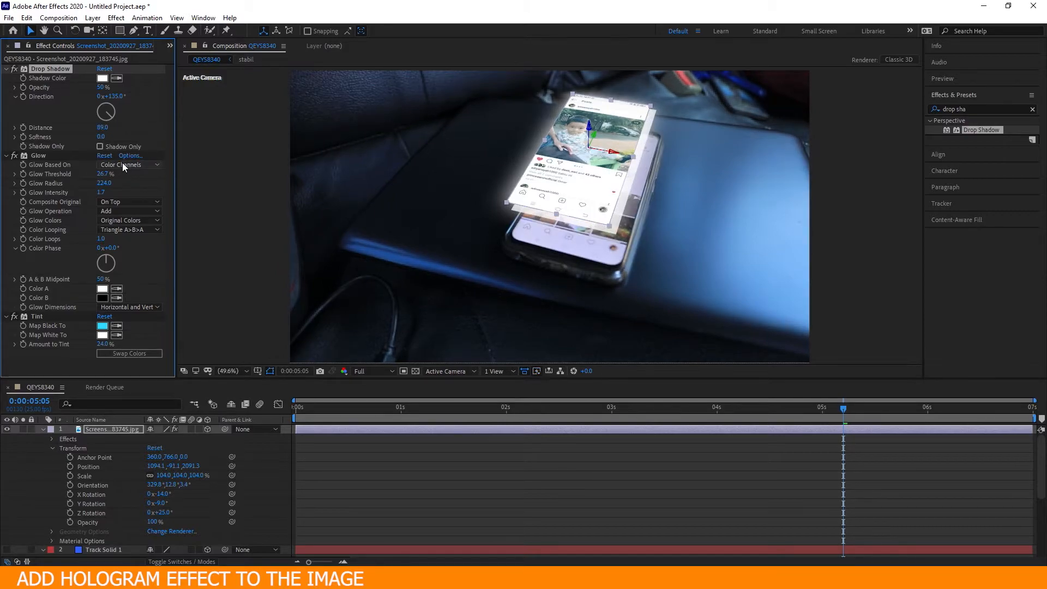
pyautogui.moveTo(101, 136); pyautogui.dragTo(343, 137)
pyautogui.moveTo(104, 138); pyautogui.dragTo(71, 139)
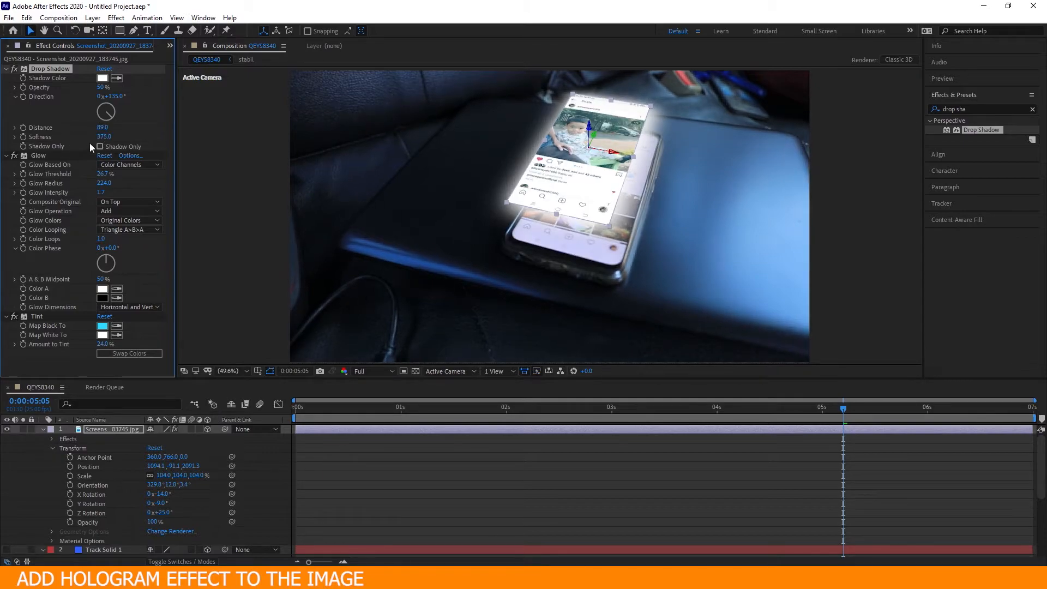
pyautogui.moveTo(104, 136); pyautogui.dragTo(28, 145)
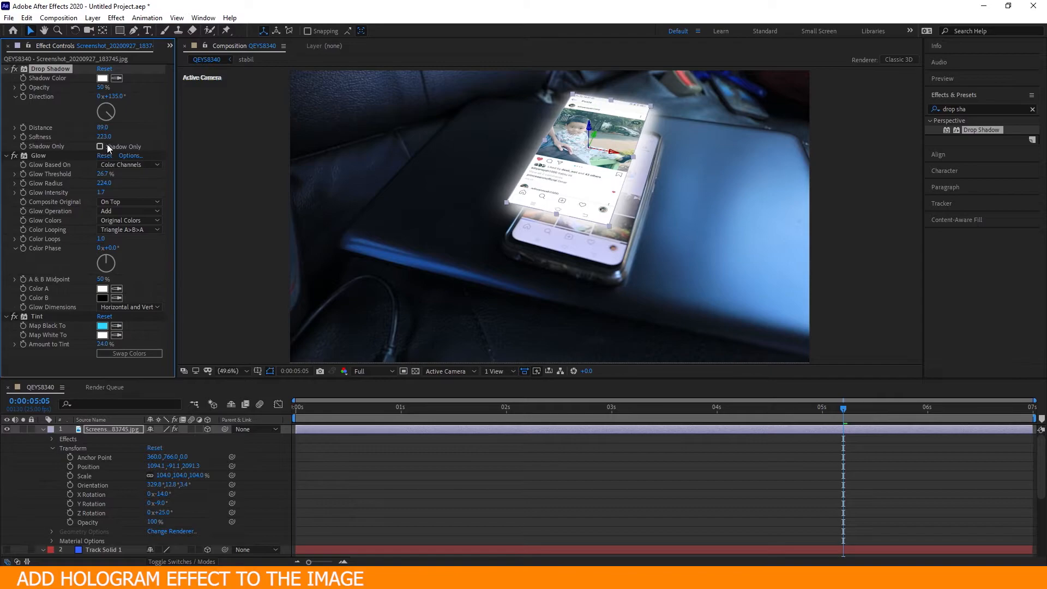
pyautogui.moveTo(103, 128); pyautogui.dragTo(31, 132)
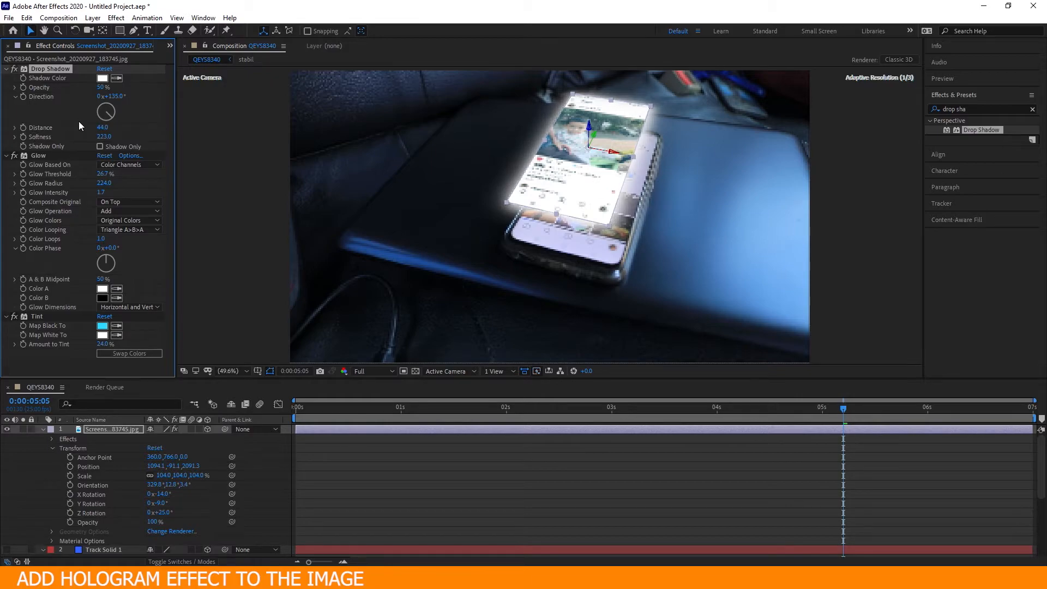
pyautogui.moveTo(86, 87)
pyautogui.mouseDown()
pyautogui.moveTo(61, 87)
pyautogui.moveTo(89, 88)
pyautogui.mouseUp()
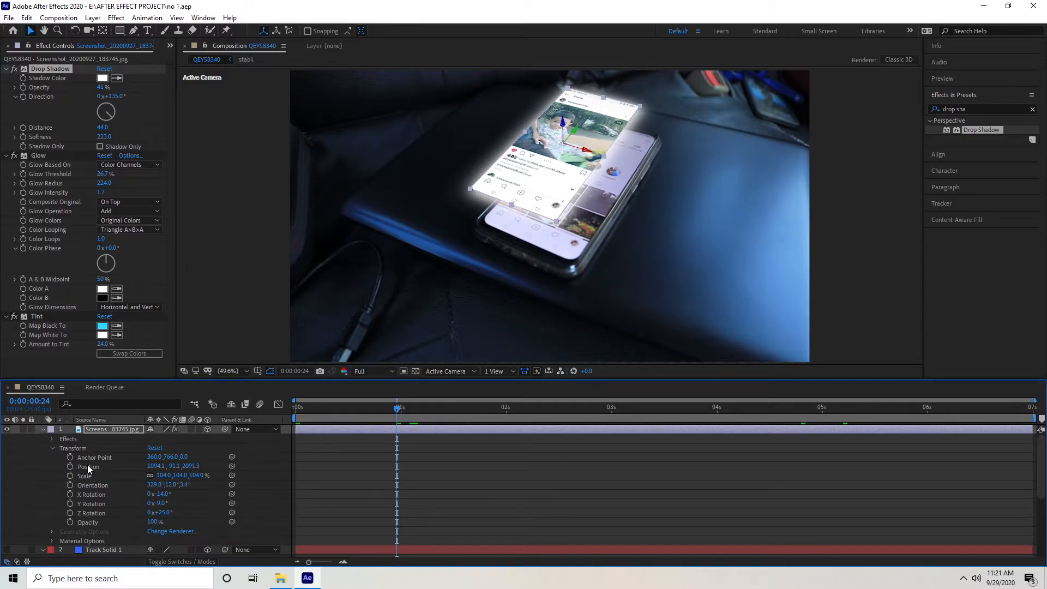
# Step: Add Position, Scale and Opacity keyframes to the screenshot layer at 0:00:00:24
pyautogui.click(102, 428)
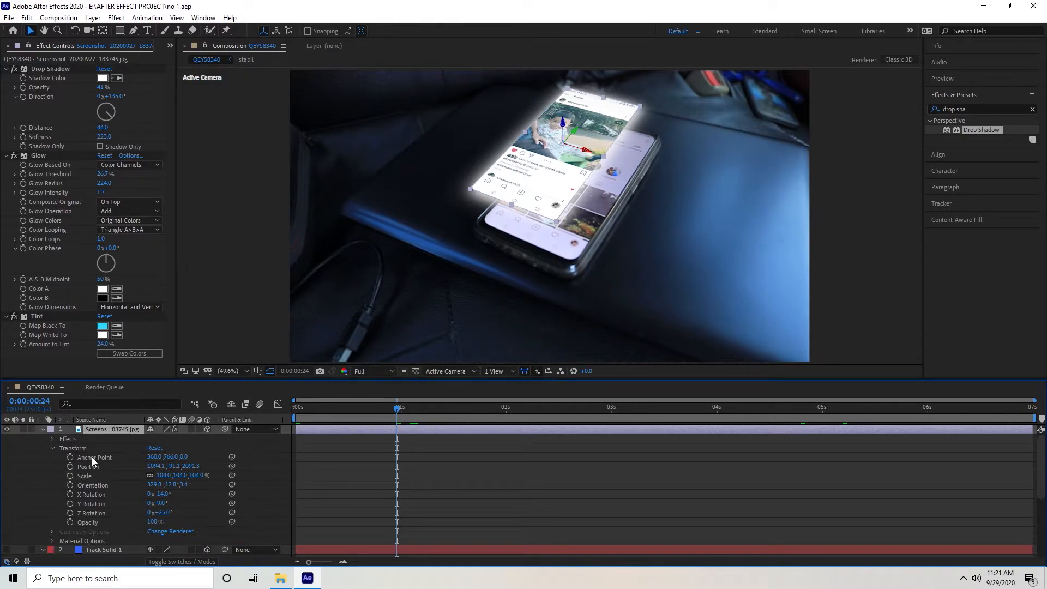
pyautogui.click(92, 466)
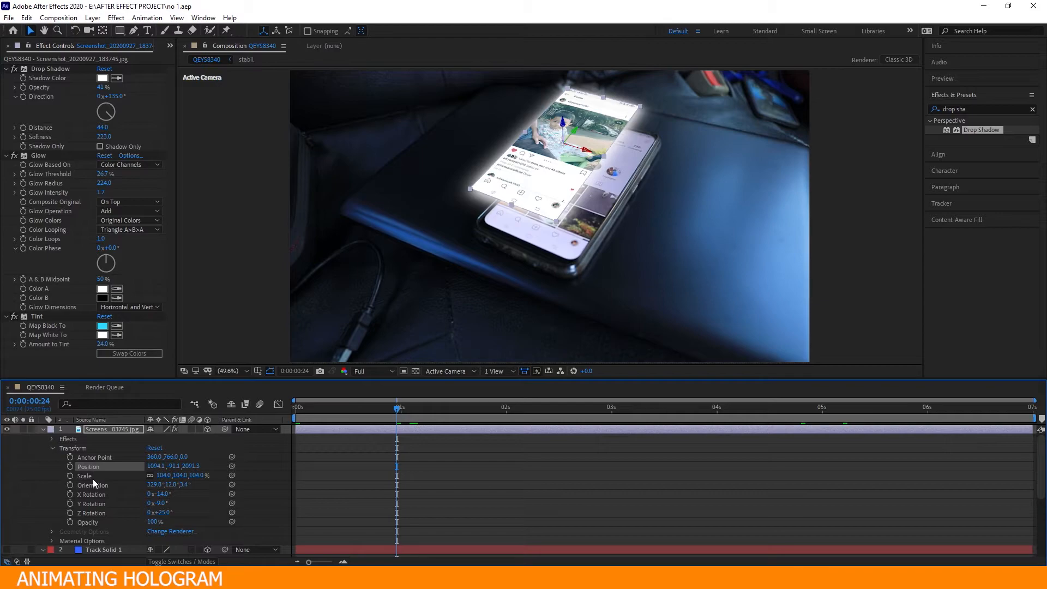
pyautogui.keyDown('shift'); pyautogui.click(90, 473); pyautogui.keyUp('shift')
pyautogui.keyDown('ctrl'); pyautogui.click(95, 521); pyautogui.keyUp('ctrl')
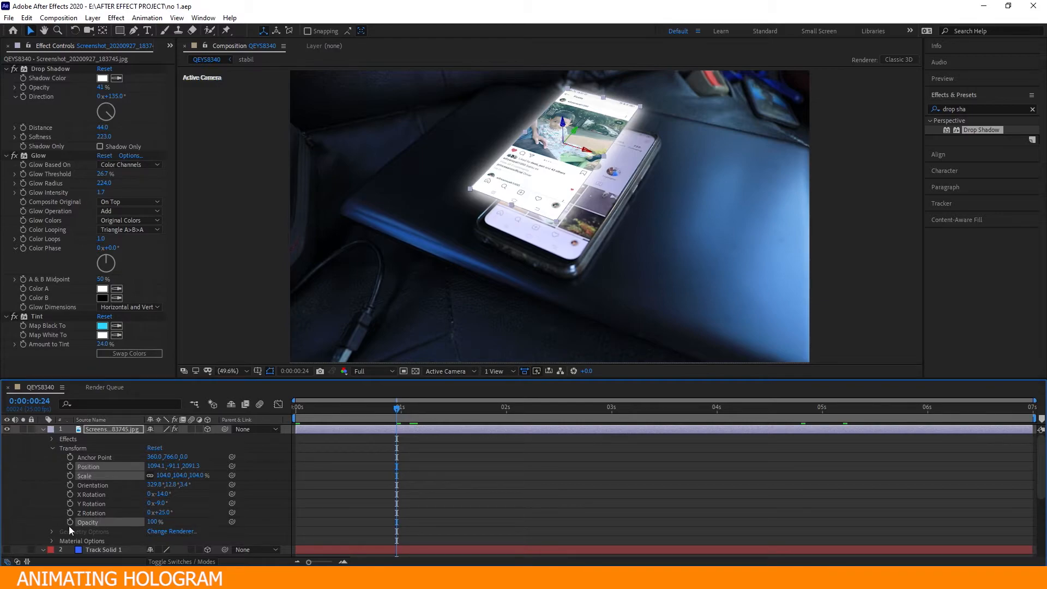
pyautogui.click(70, 521)
# Step: At 0:00:00:00, move the screenshot layer down onto the lower part of the phone screen and reduce its scale to 28%
pyautogui.press('Home')
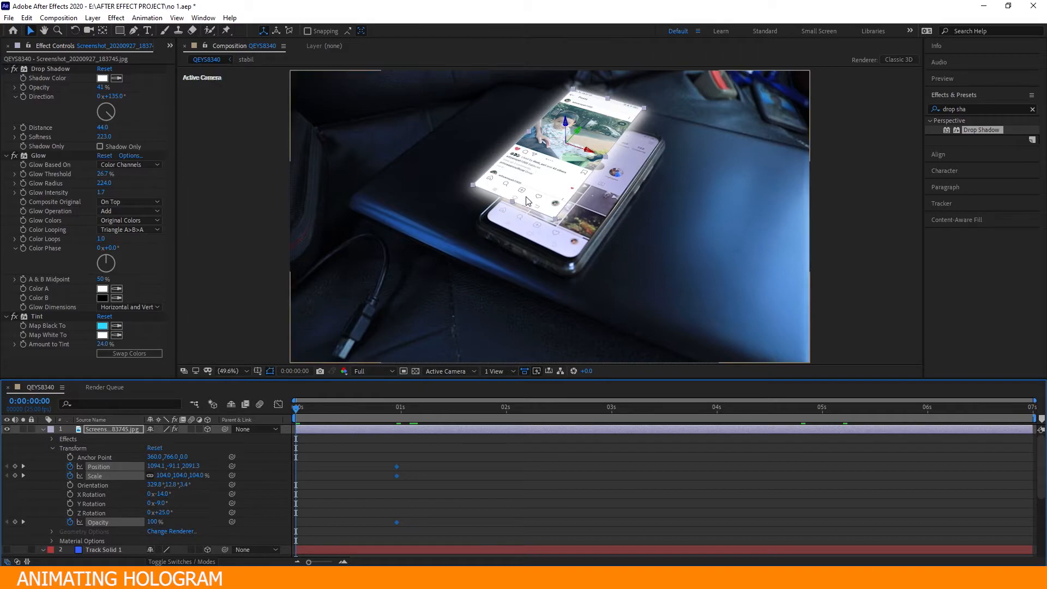
pyautogui.click(28, 32)
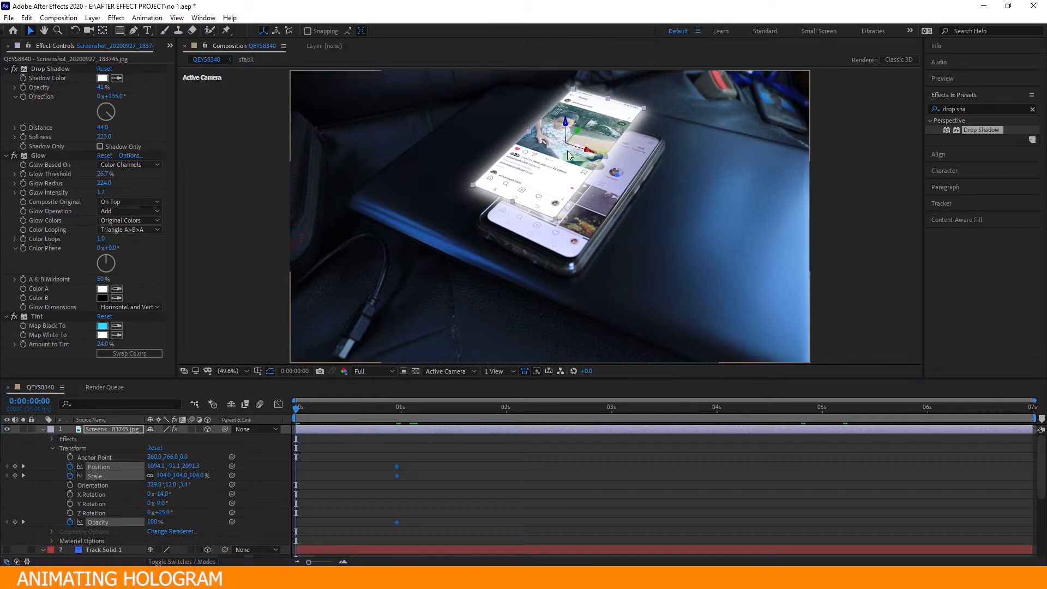
pyautogui.moveTo(564, 156); pyautogui.dragTo(577, 192)
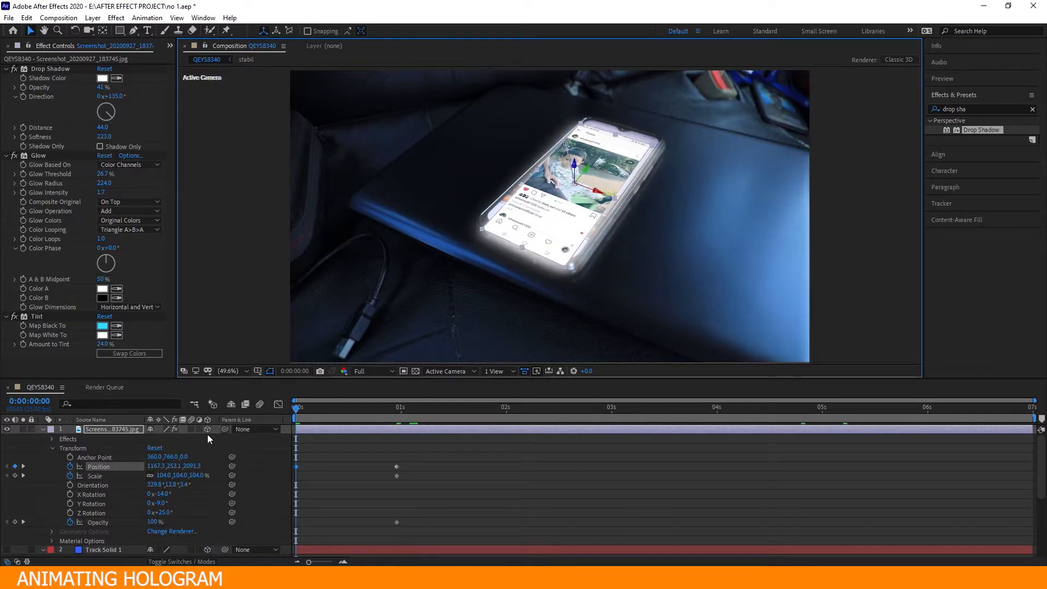
pyautogui.moveTo(180, 480); pyautogui.dragTo(147, 479)
pyautogui.moveTo(583, 166); pyautogui.dragTo(542, 222)
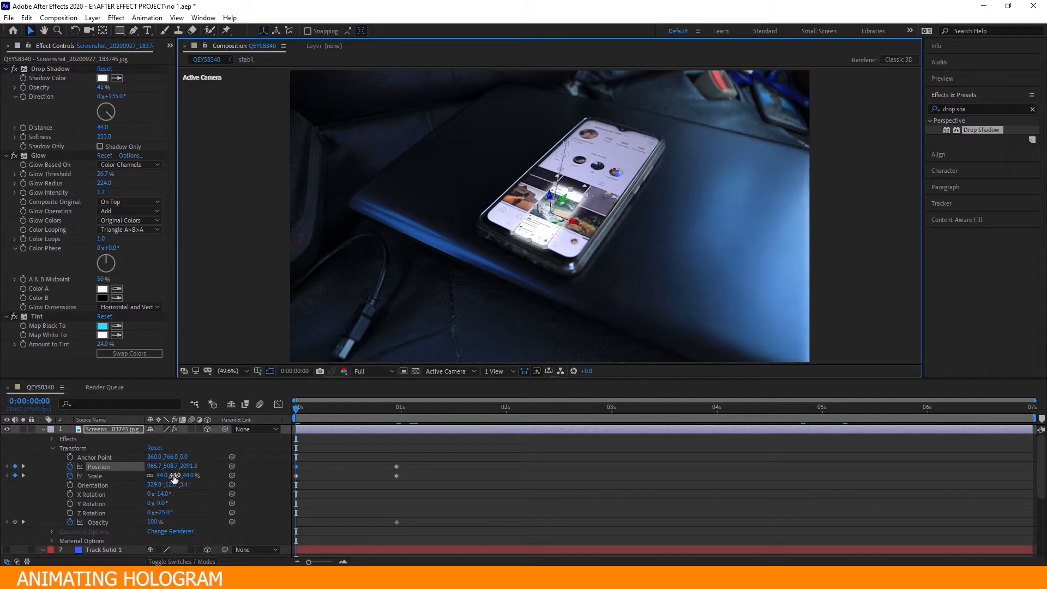
pyautogui.moveTo(174, 478); pyautogui.dragTo(162, 473)
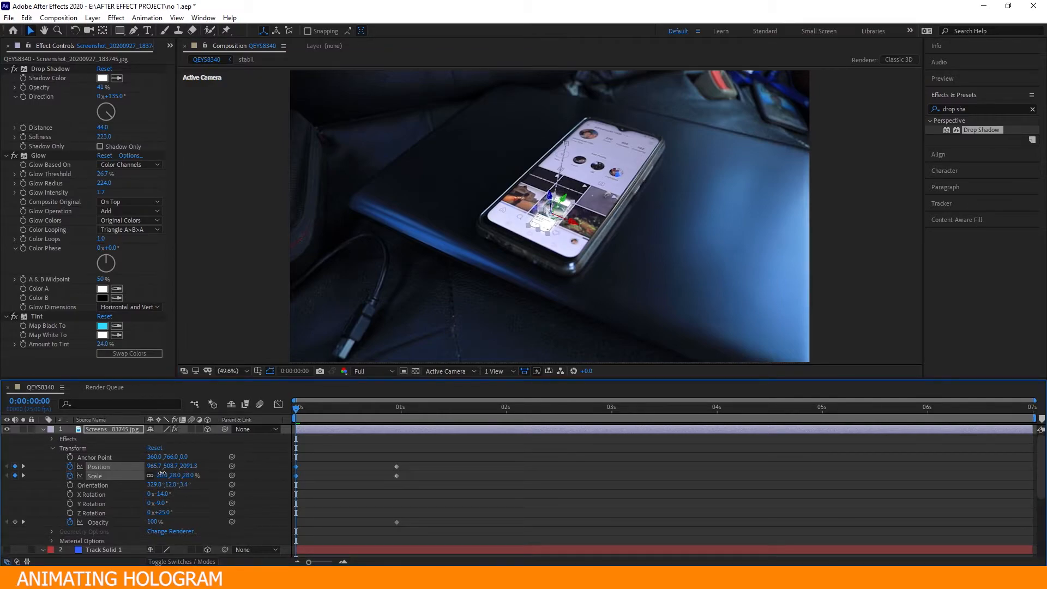
pyautogui.moveTo(545, 227)
pyautogui.mouseDown()
pyautogui.moveTo(535, 219)
pyautogui.moveTo(543, 221)
pyautogui.mouseUp()
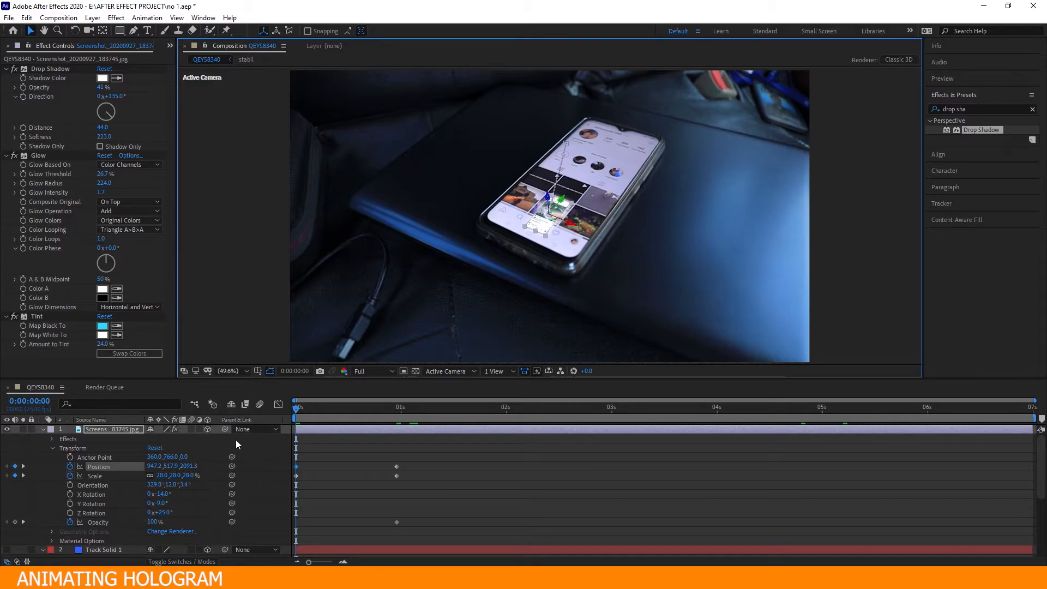
# Step: Set the screenshot layer's scale and opacity to 0% at 0:00:00:00
pyautogui.click(187, 476)
pyautogui.write('0')
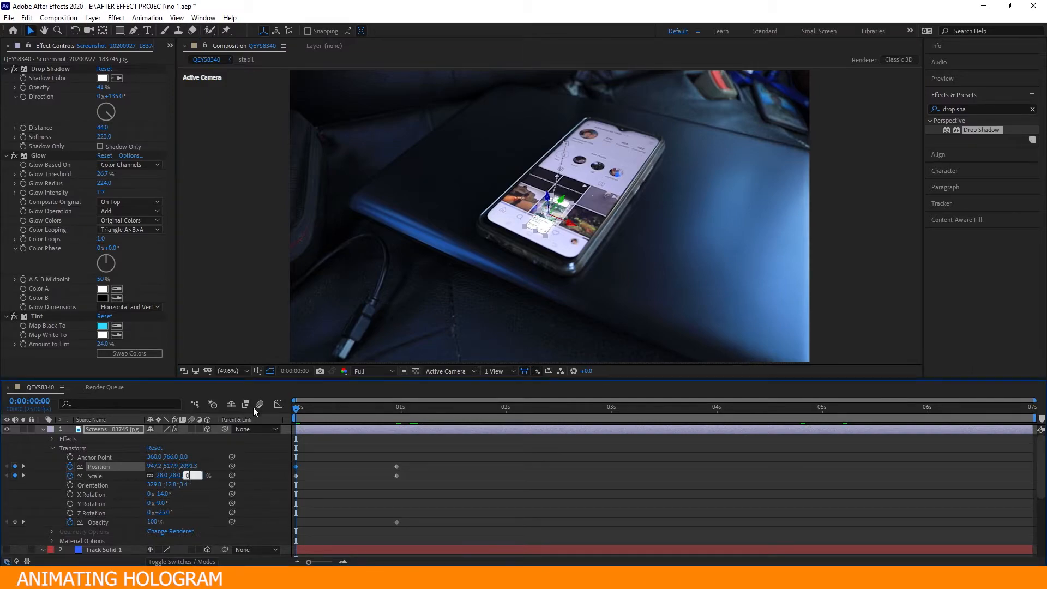
pyautogui.press('Return')
pyautogui.click(155, 522)
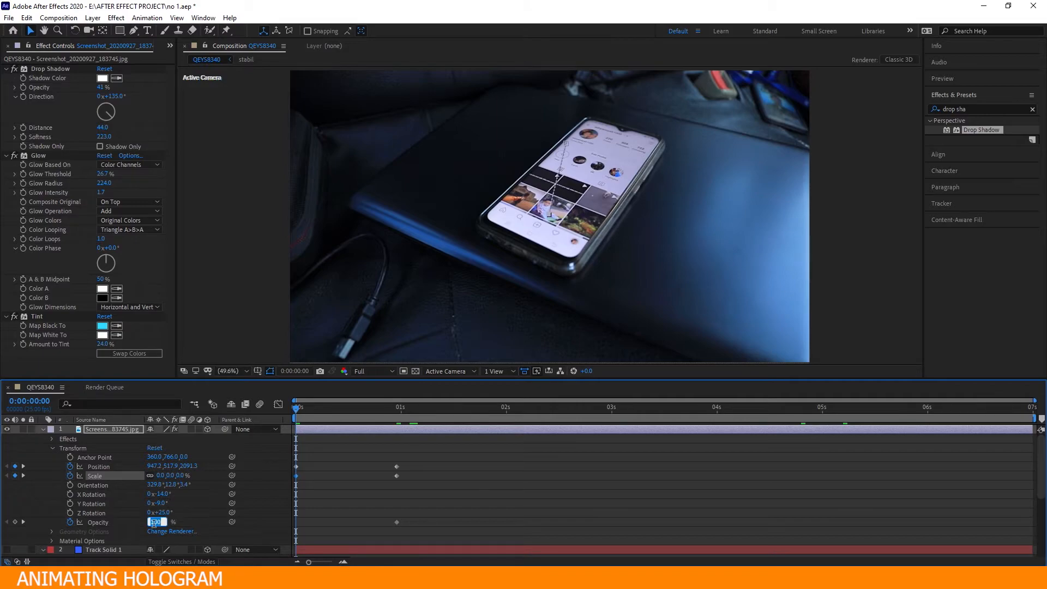
pyautogui.write('0')
pyautogui.press('Return')
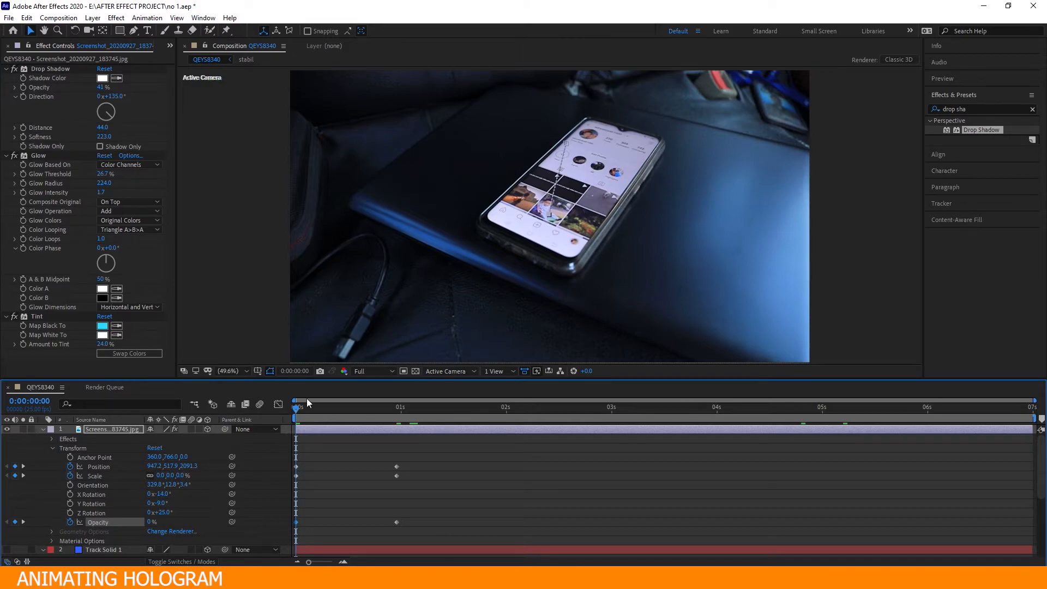
# Step: Move the starting opacity keyframe to 0:00:00:08 and the ending one to about 0:00:00:14, and preview the animation
pyautogui.moveTo(297, 410); pyautogui.dragTo(332, 398)
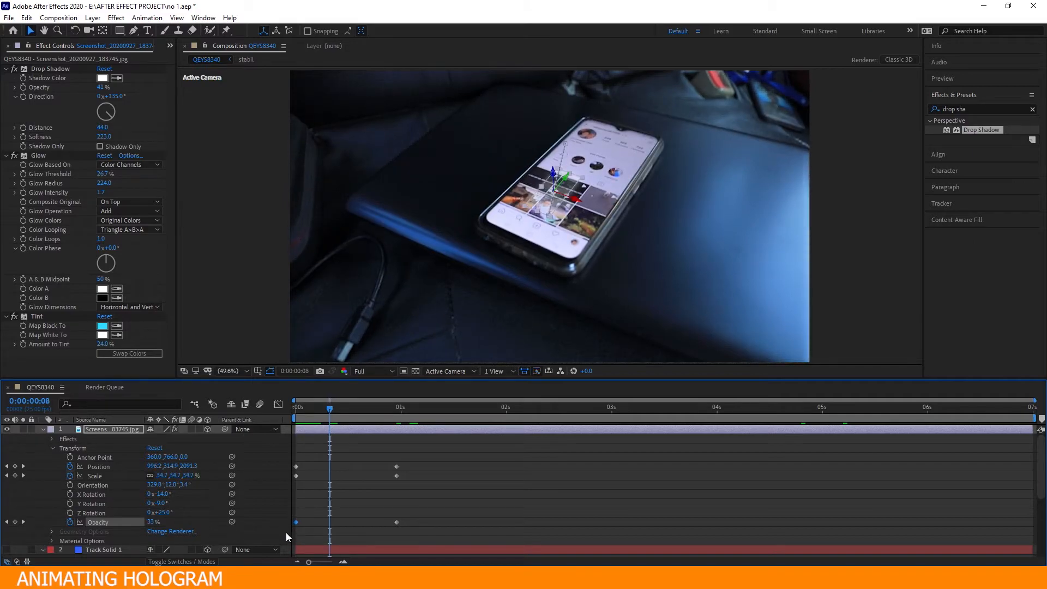
pyautogui.moveTo(294, 523); pyautogui.dragTo(328, 522)
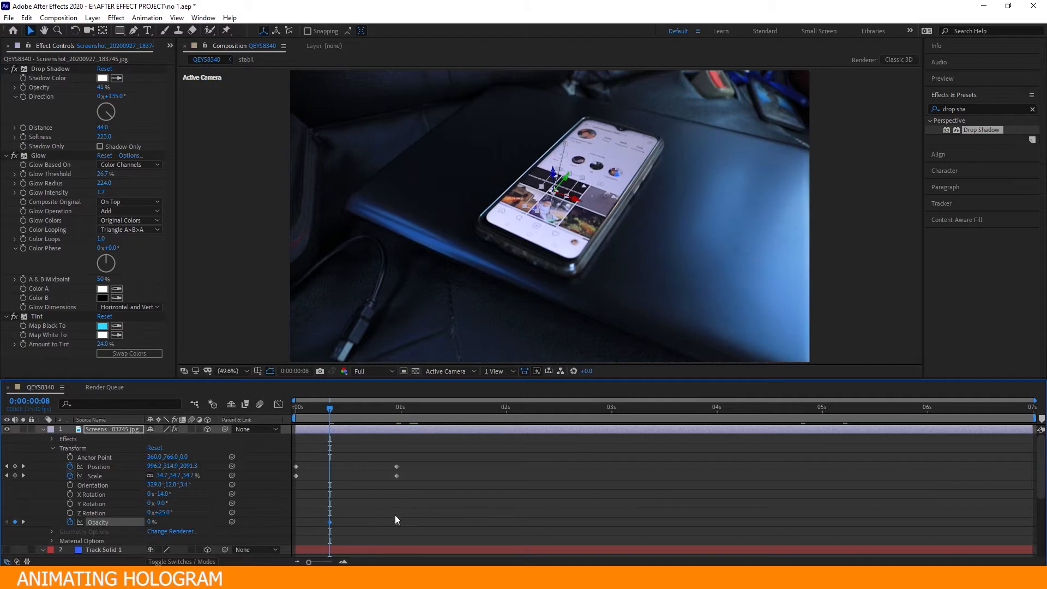
pyautogui.moveTo(364, 521); pyautogui.dragTo(357, 518)
pyautogui.moveTo(331, 416); pyautogui.dragTo(296, 414)
pyautogui.press('space')
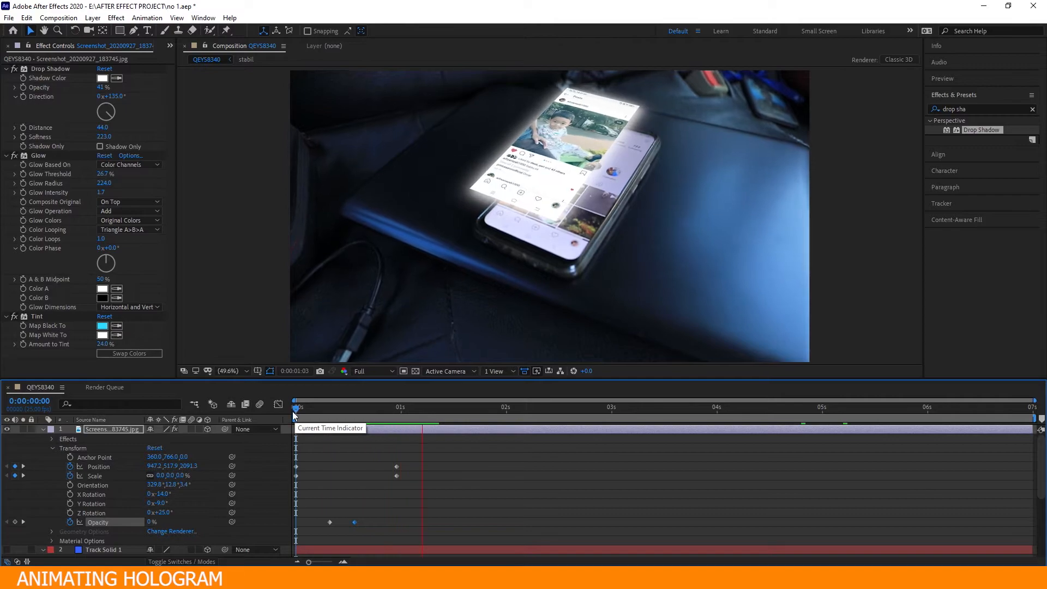
# Step: Shift both opacity keyframes about two frames earlier and play the animation from the start
pyautogui.press('space')
pyautogui.moveTo(371, 417); pyautogui.dragTo(386, 395)
pyautogui.press('space')
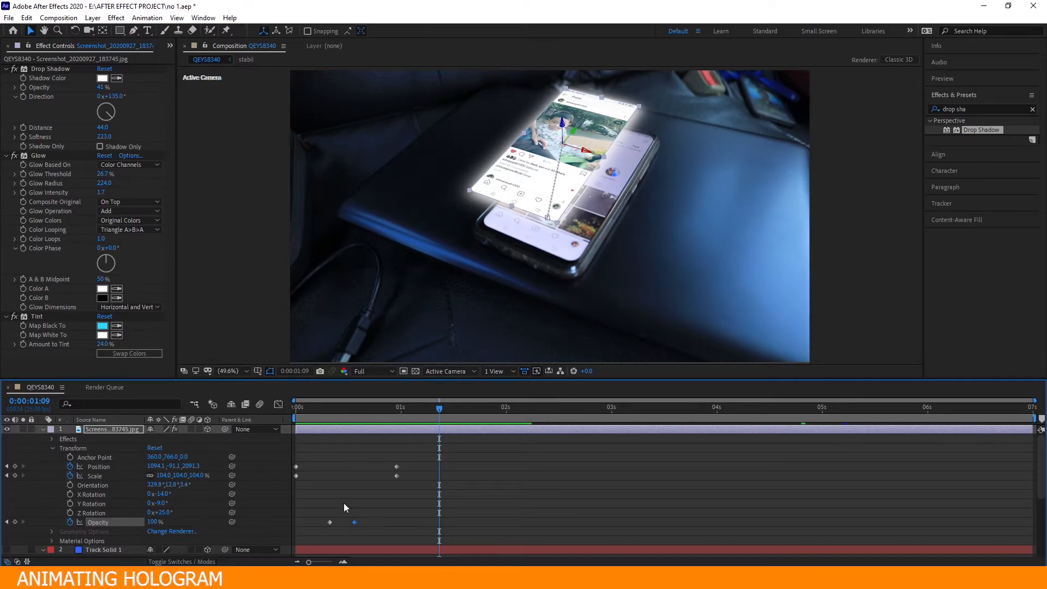
pyautogui.moveTo(328, 521); pyautogui.dragTo(344, 521)
pyautogui.moveTo(440, 409); pyautogui.dragTo(255, 414)
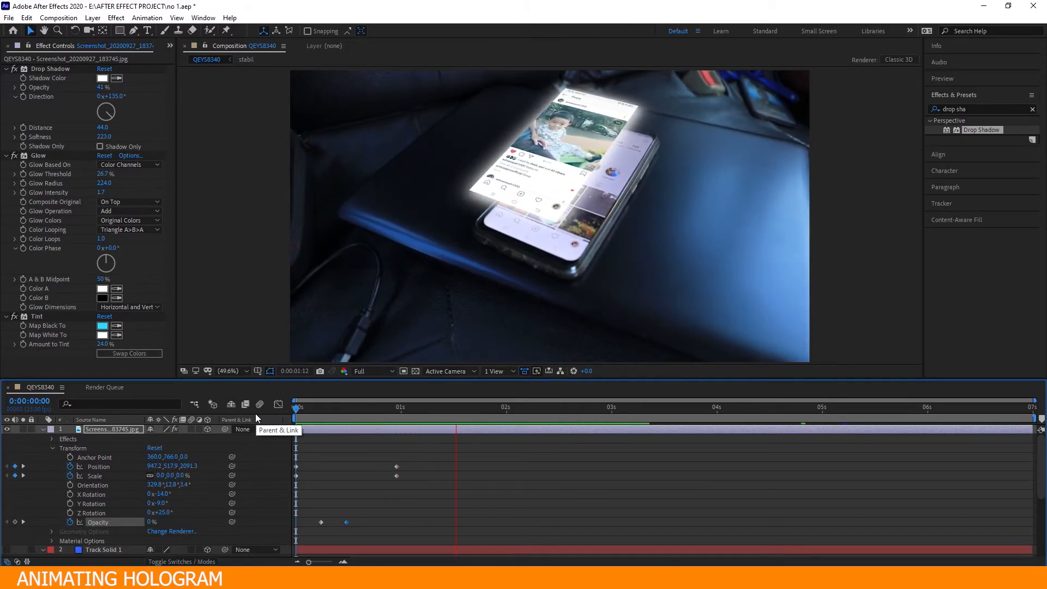
pyautogui.press('space')
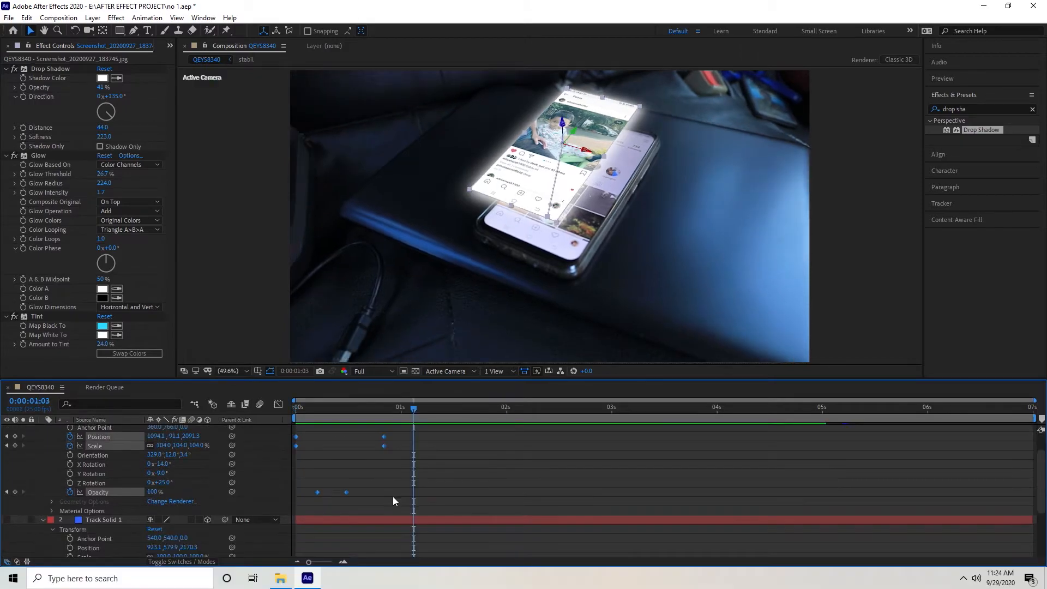
# Step: Apply Easy Ease to all Position, Scale and Opacity keyframes of the screenshot layer
pyautogui.moveTo(393, 496); pyautogui.dragTo(274, 422)
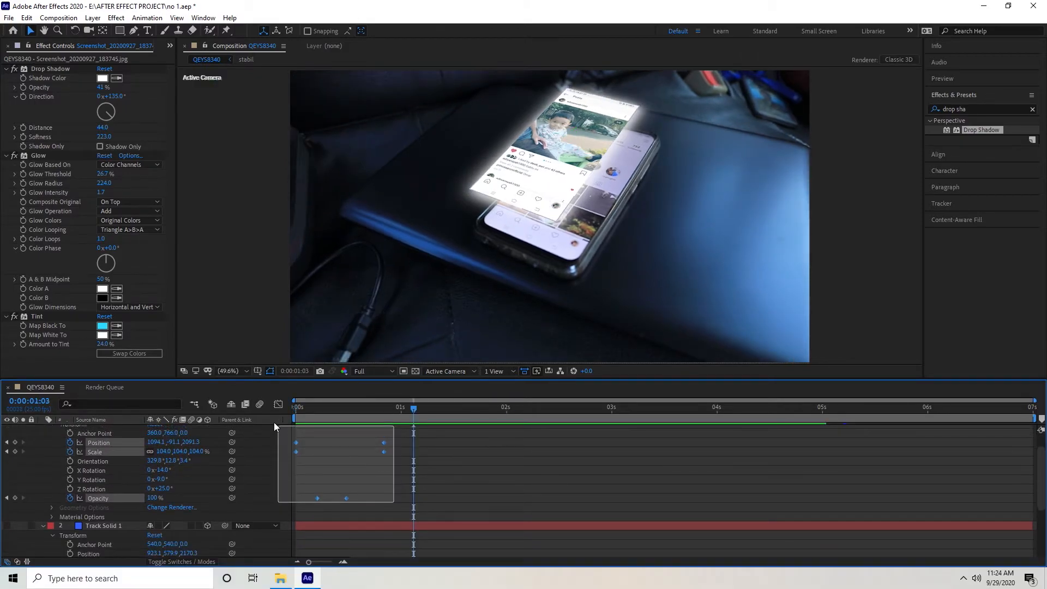
pyautogui.rightClick(296, 447)
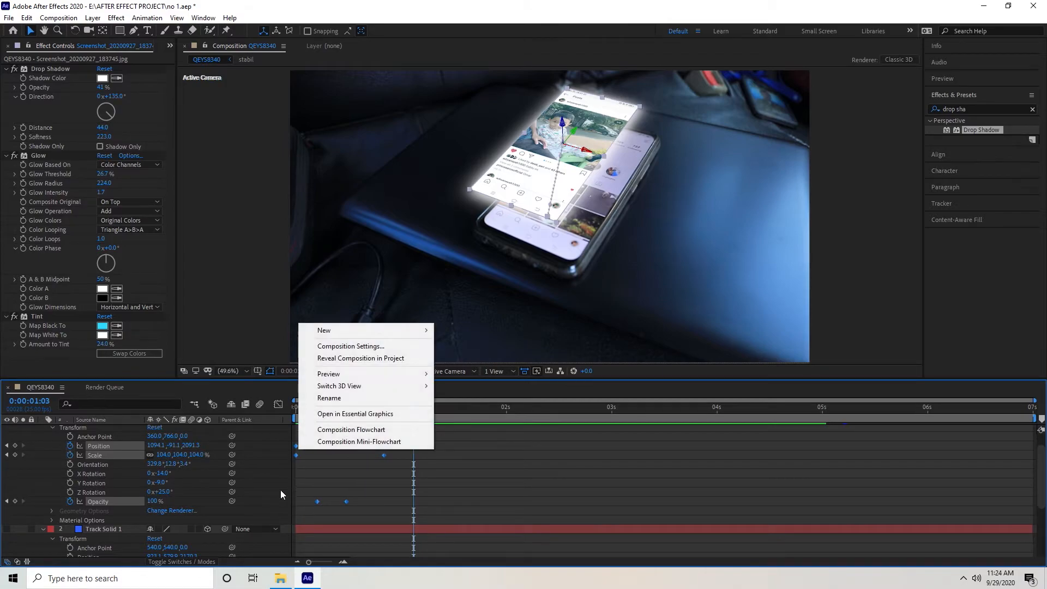
pyautogui.click(317, 501)
pyautogui.rightClick(318, 501)
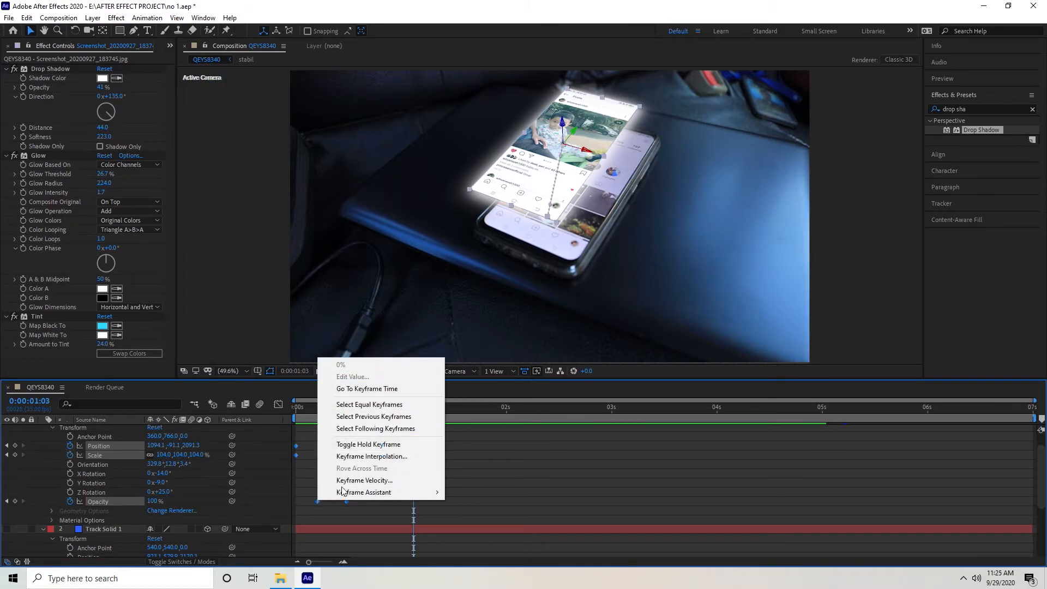
pyautogui.moveTo(415, 492)
pyautogui.click(493, 422)
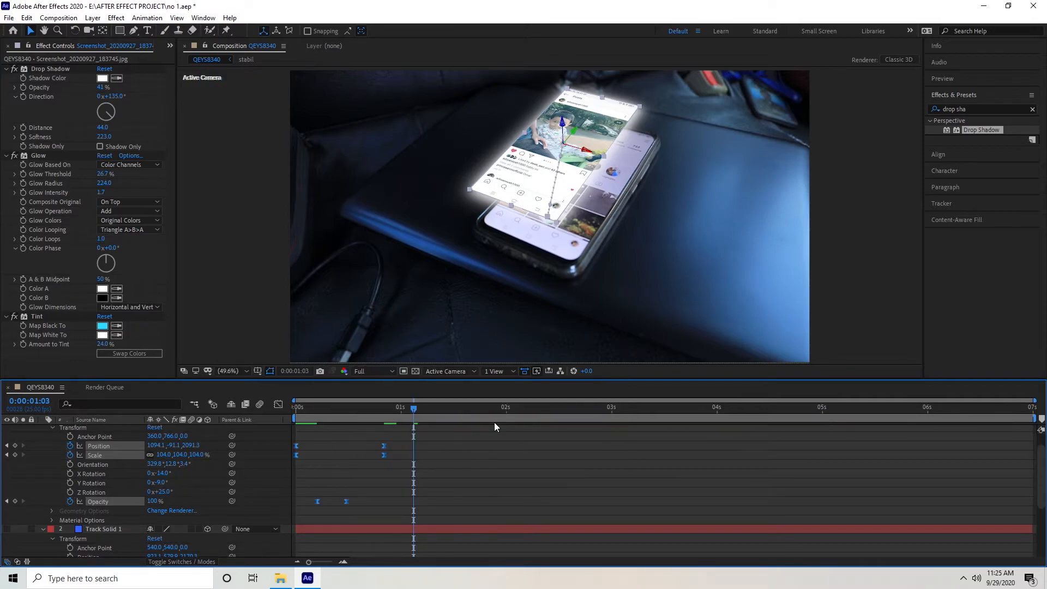
# Step: Move the ending Position and Scale keyframes earlier to about 0:00:00:18 and preview the animation
pyautogui.moveTo(374, 452); pyautogui.dragTo(370, 452)
pyautogui.moveTo(329, 409); pyautogui.dragTo(233, 415)
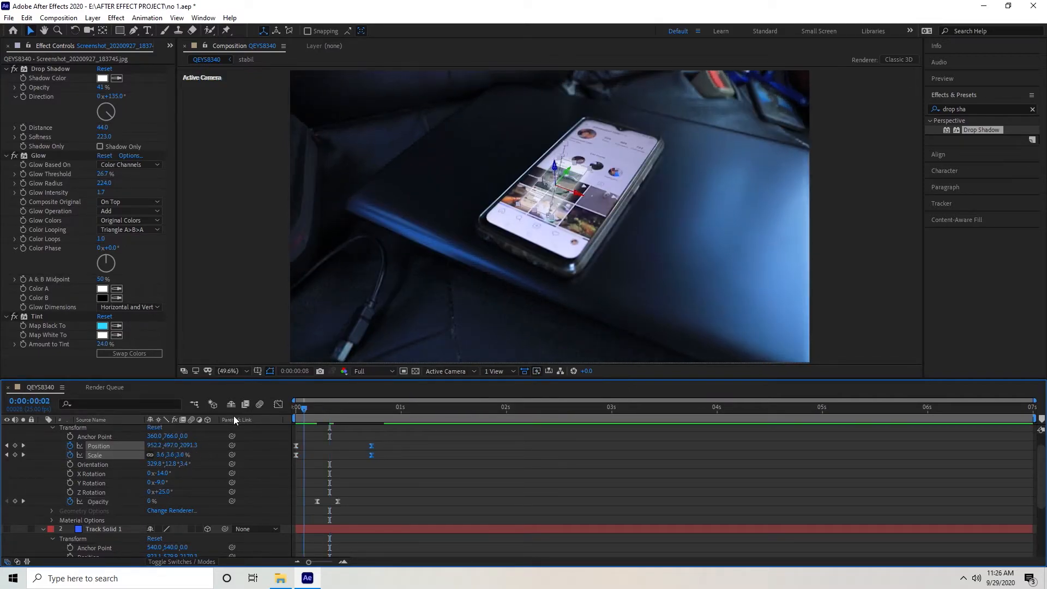
pyautogui.press('space')
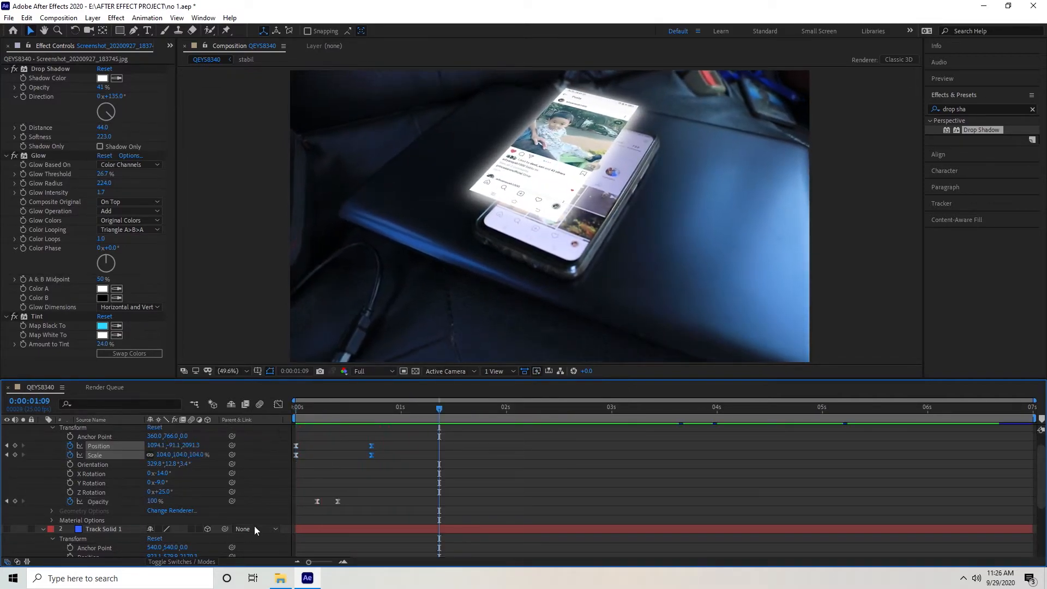
pyautogui.press('space')
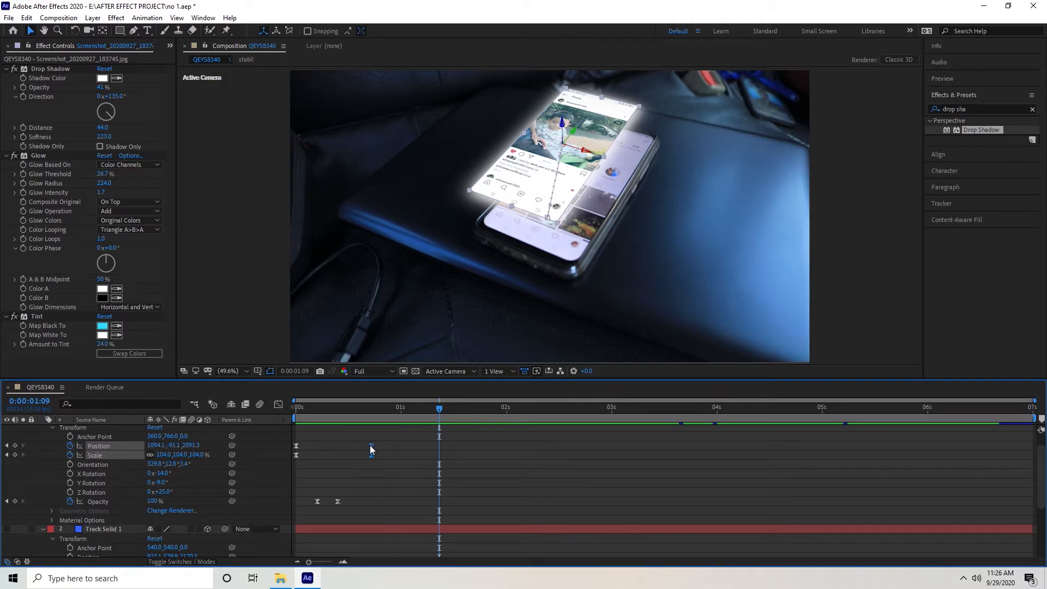
# Step: Reshape the Position and Scale speed curves into a sharp central peak in the Graph Editor and preview the motion
pyautogui.click(278, 404)
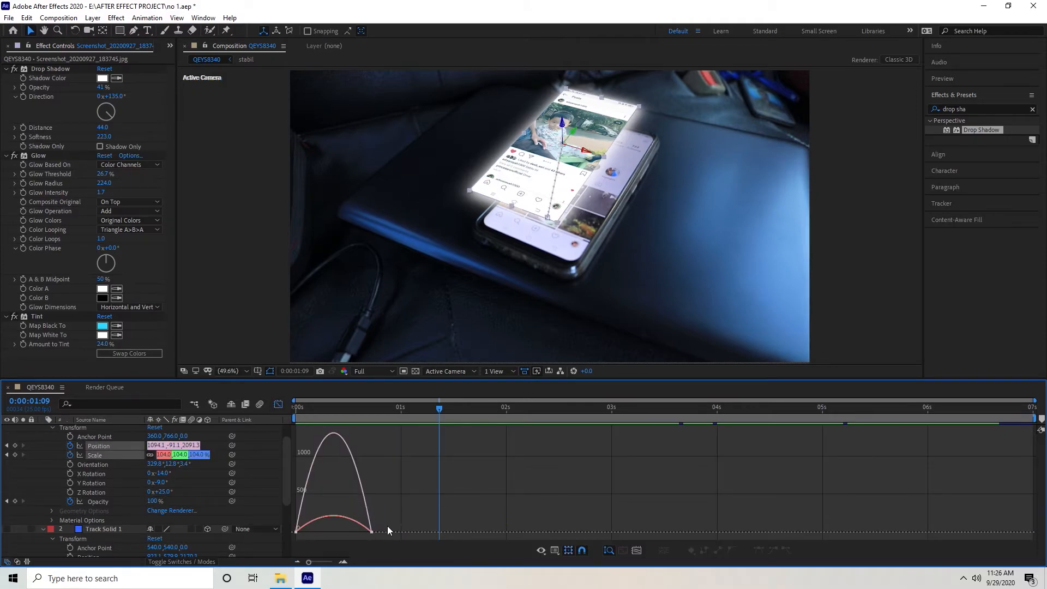
pyautogui.moveTo(387, 526); pyautogui.dragTo(344, 529)
pyautogui.hotkey('ctrl', 'z')
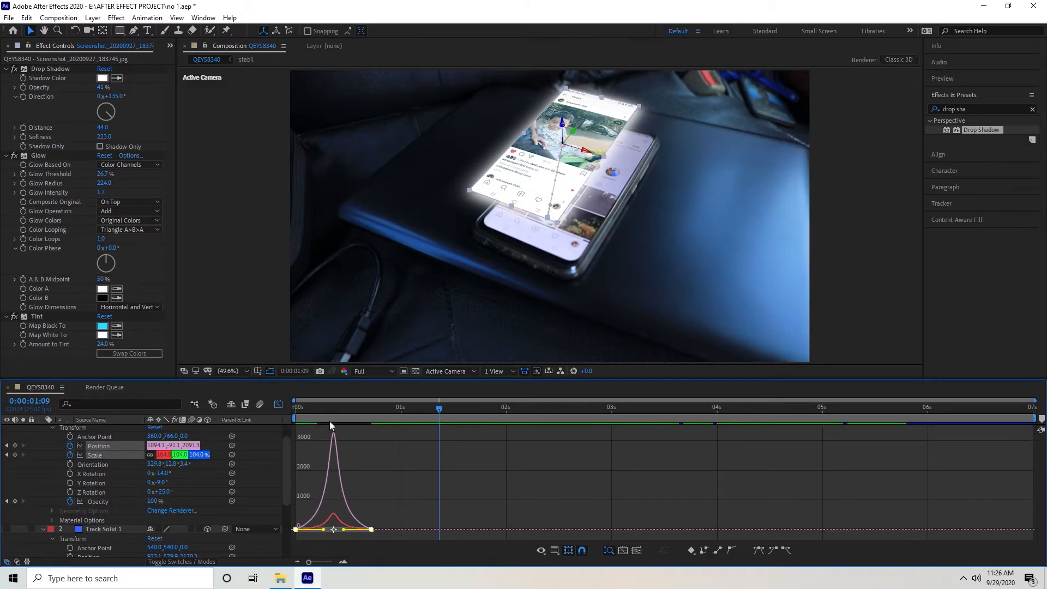
pyautogui.press('Home')
pyautogui.press('space')
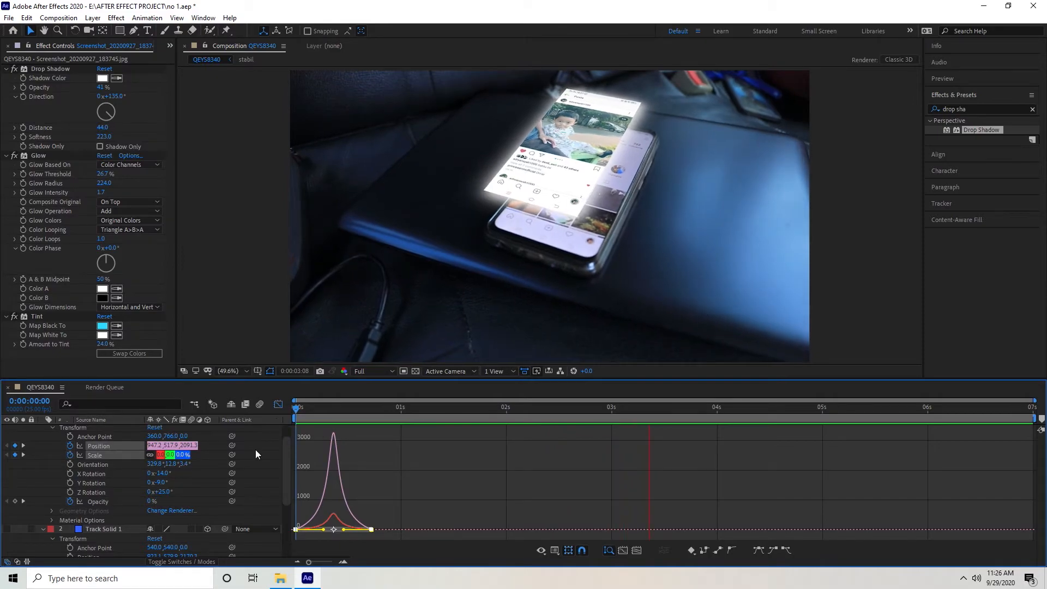
pyautogui.press('space')
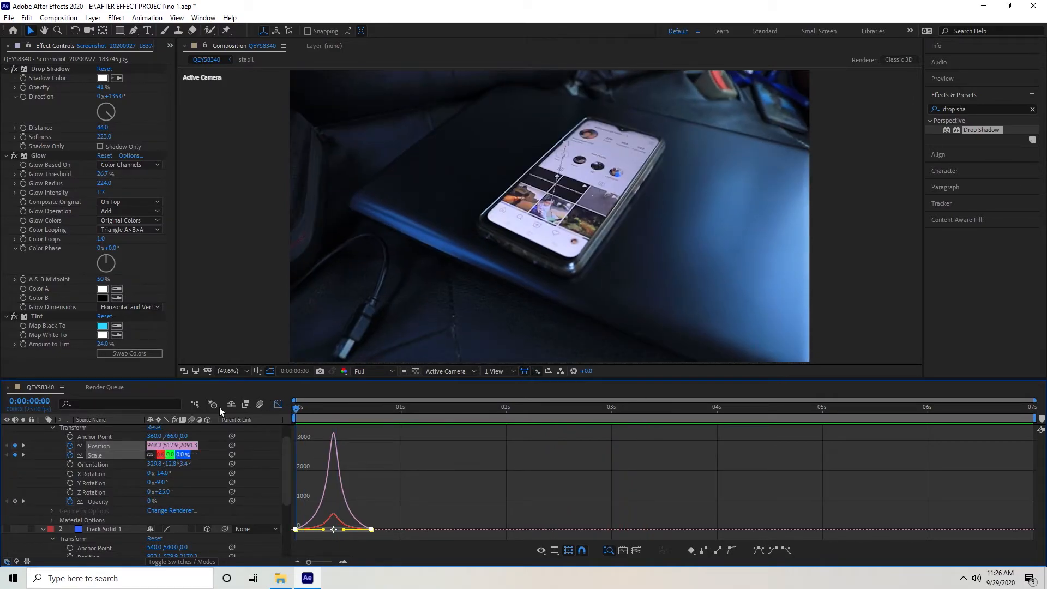
pyautogui.click(278, 405)
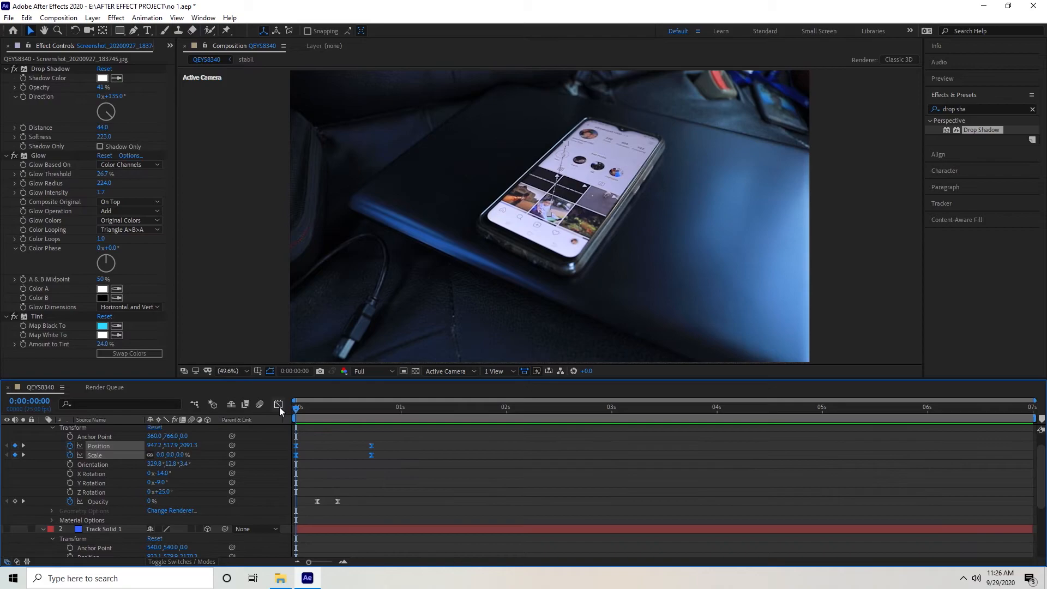
# Step: Shift all the screenshot layer's keyframes together so the animation starts at about 0:00:00:17, and preview it
pyautogui.moveTo(382, 437); pyautogui.dragTo(278, 513)
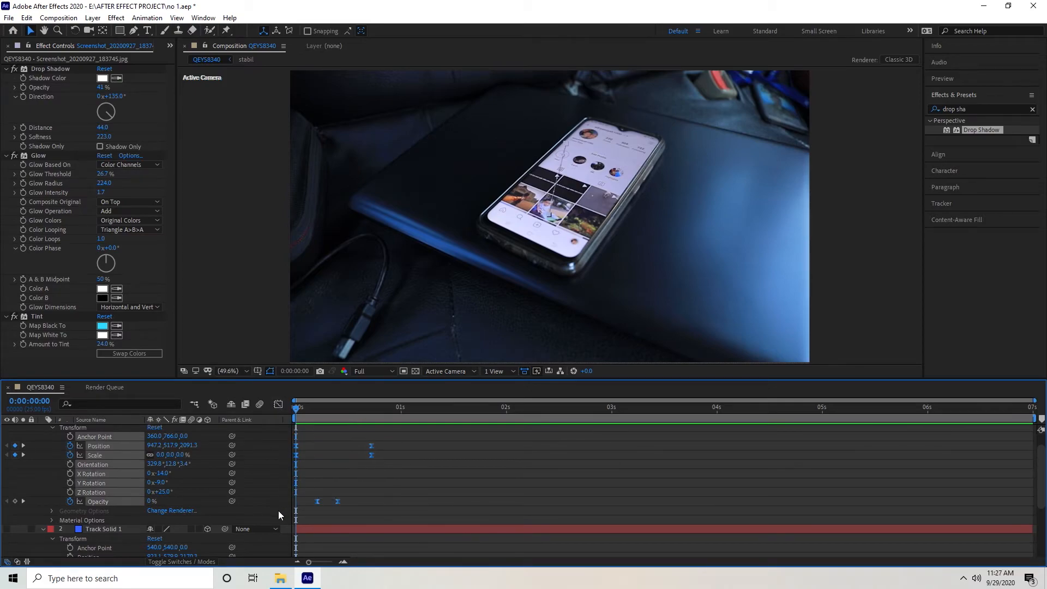
pyautogui.moveTo(310, 412); pyautogui.dragTo(408, 407)
pyautogui.moveTo(370, 449); pyautogui.dragTo(485, 450)
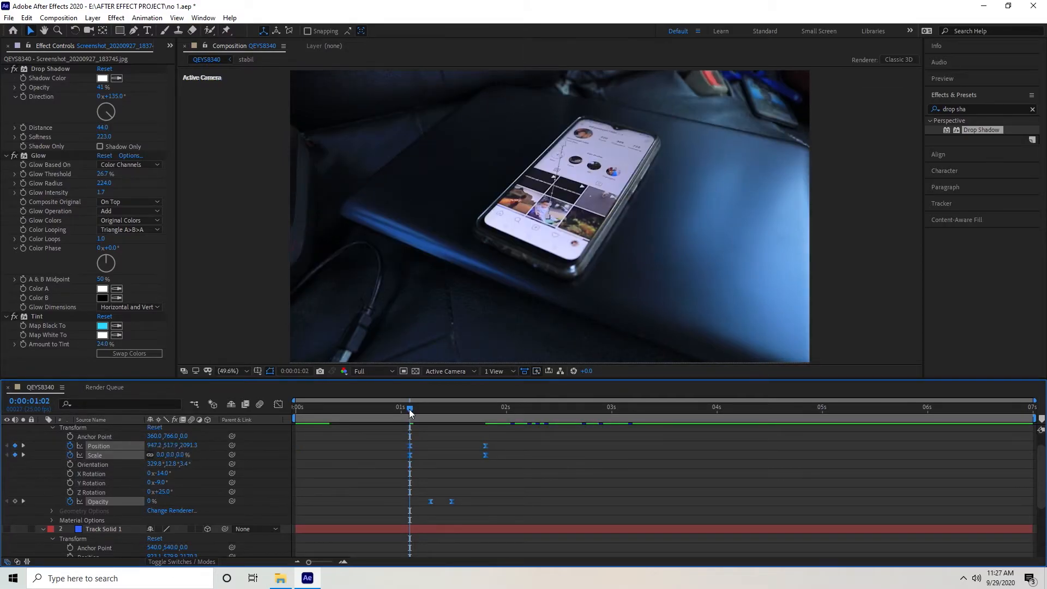
pyautogui.moveTo(408, 409); pyautogui.dragTo(128, 423)
pyautogui.press('space')
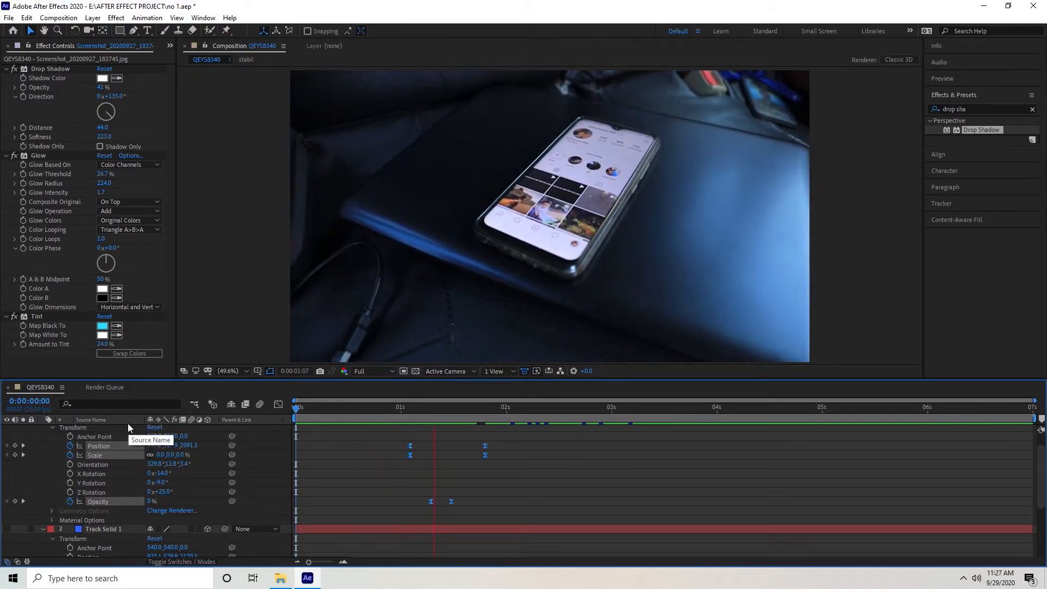
pyautogui.moveTo(391, 435); pyautogui.dragTo(490, 513)
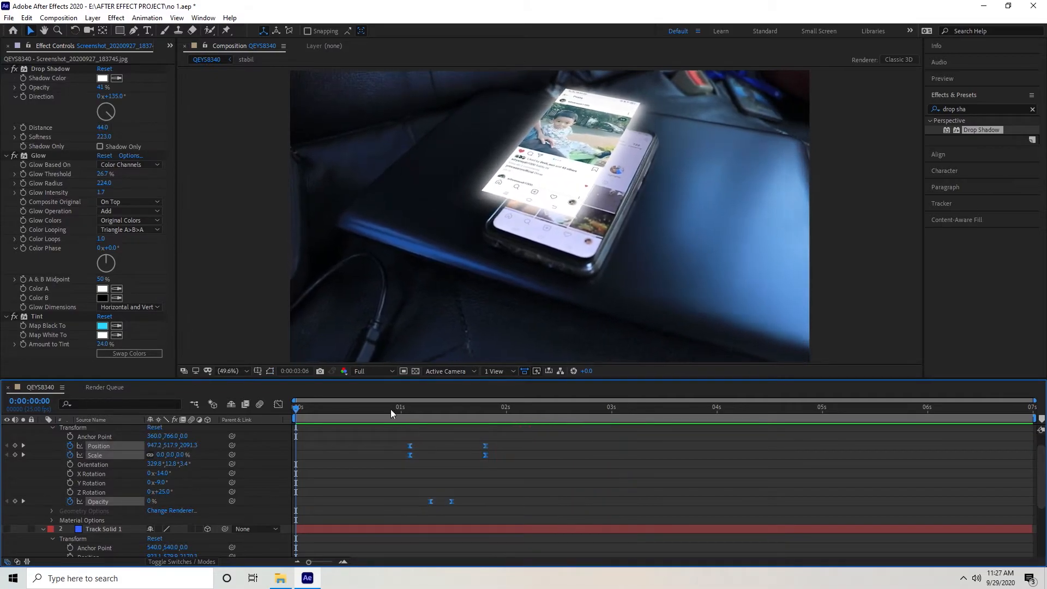
pyautogui.moveTo(403, 445); pyautogui.dragTo(354, 436)
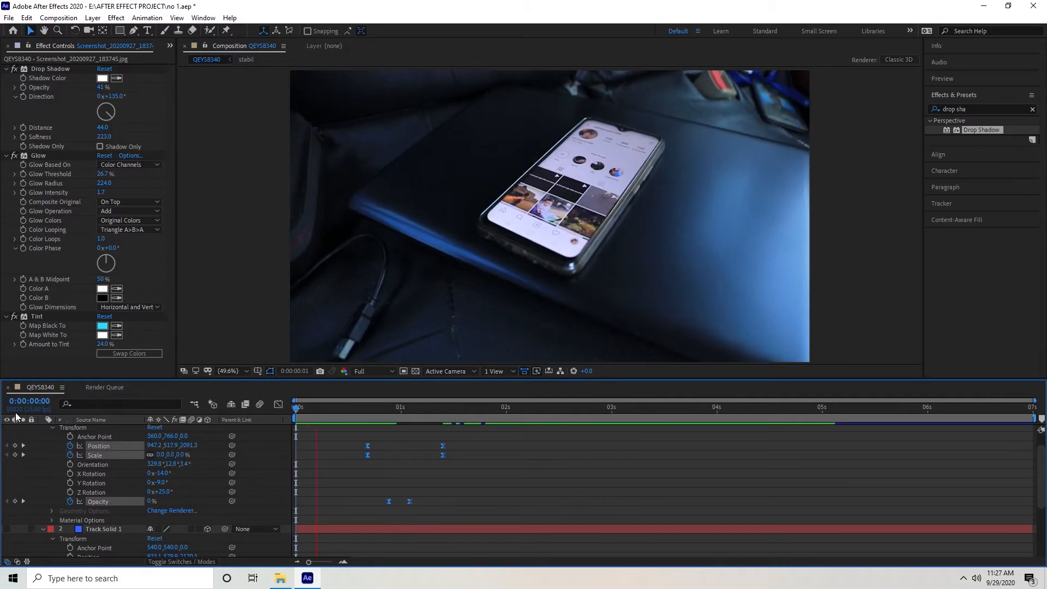
pyautogui.press('space')
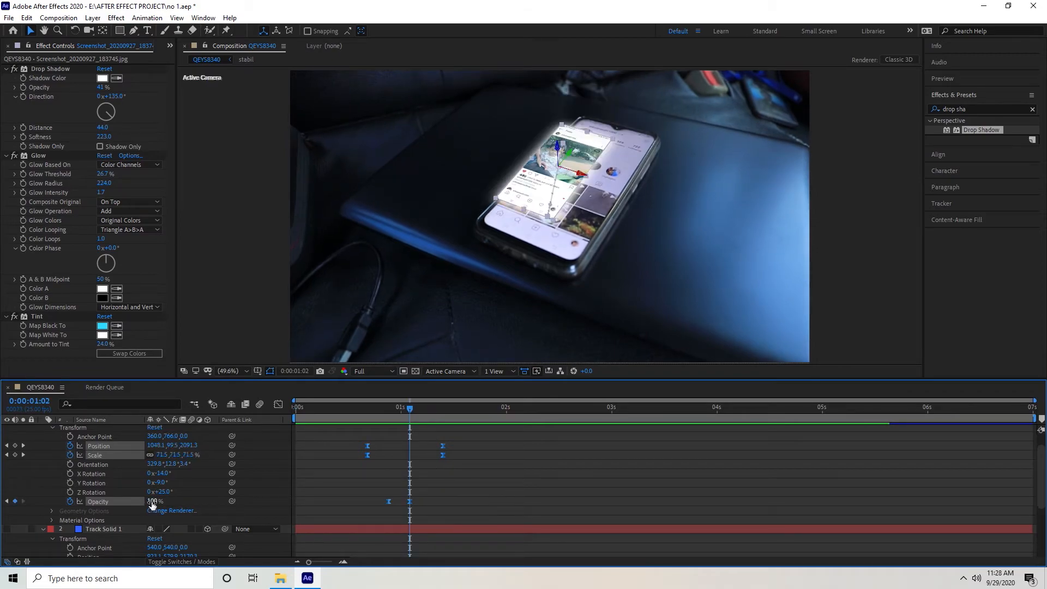
# Step: Set the screenshot layer's opacity to 86% at the ending opacity keyframe, 0:00:01:02
pyautogui.moveTo(152, 502); pyautogui.dragTo(145, 503)
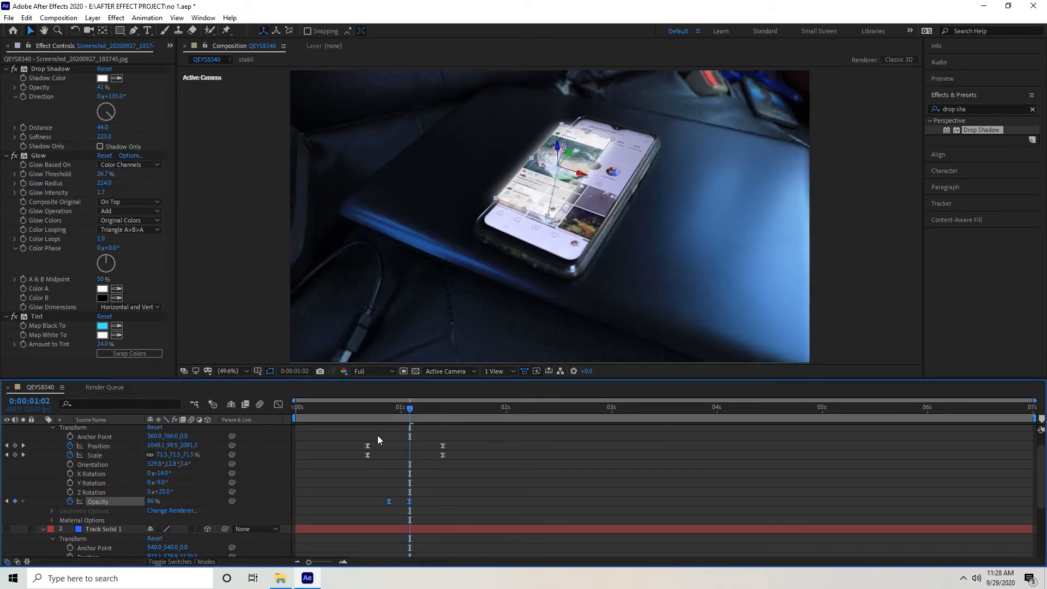
pyautogui.scroll(-4, 87, 528)
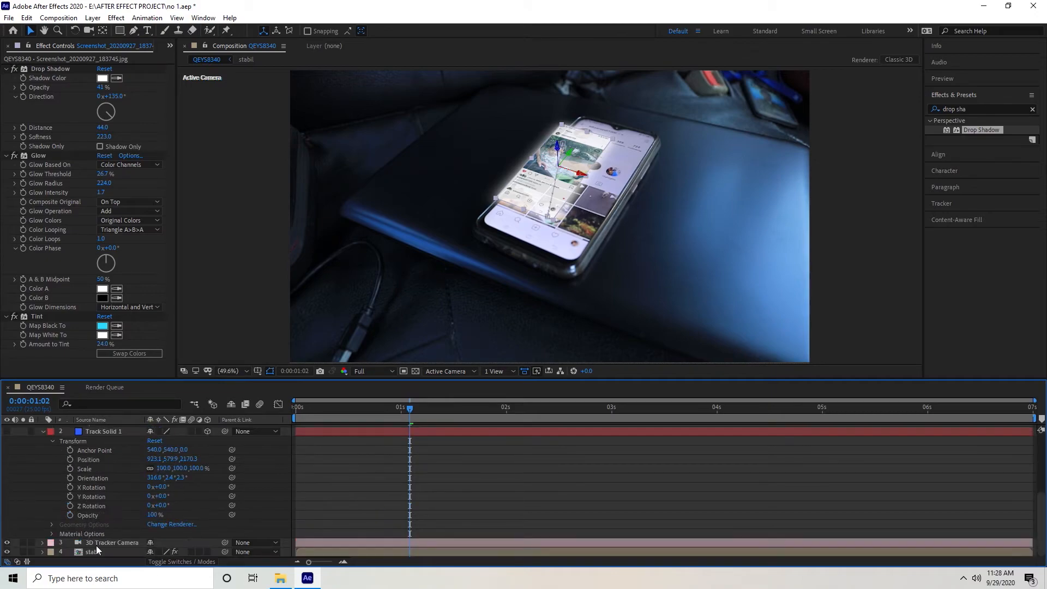
# Step: Apply the Brightness & Contrast effect to the stabil footage layer
pyautogui.click(103, 551)
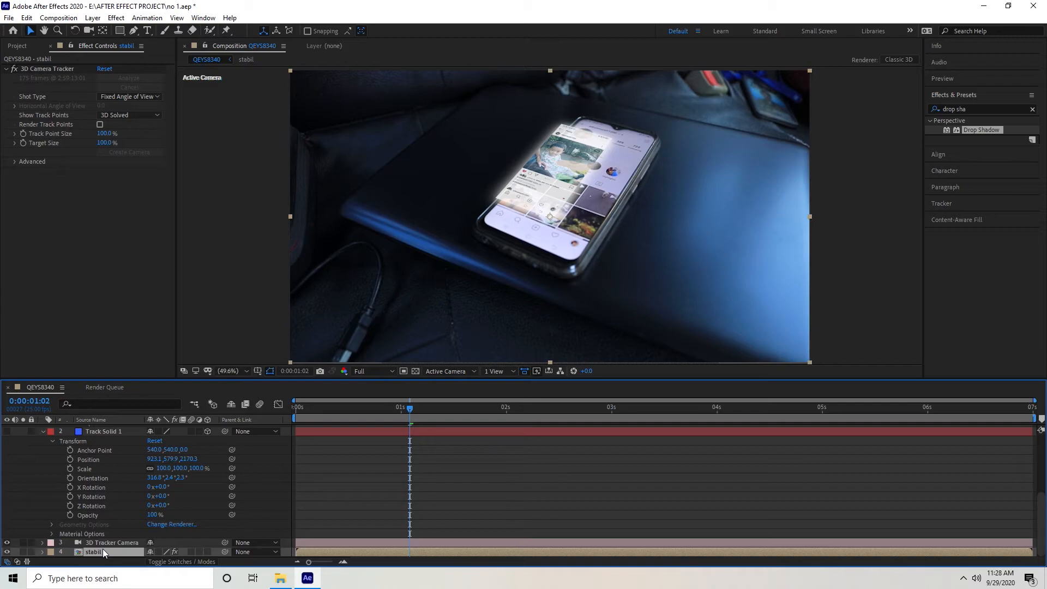
pyautogui.click(971, 109)
pyautogui.write('bri')
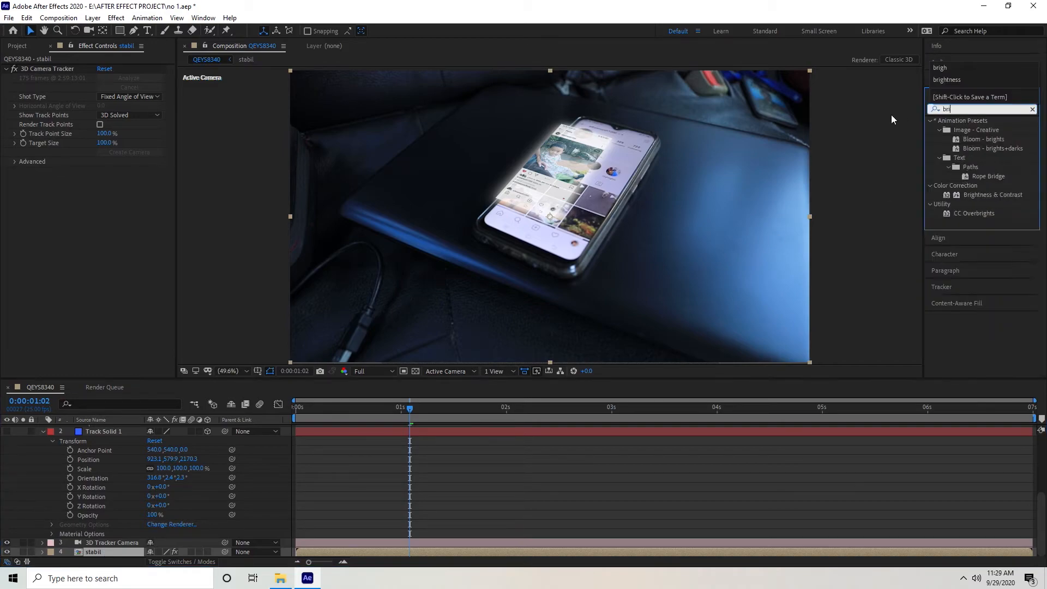
pyautogui.write('ghtness')
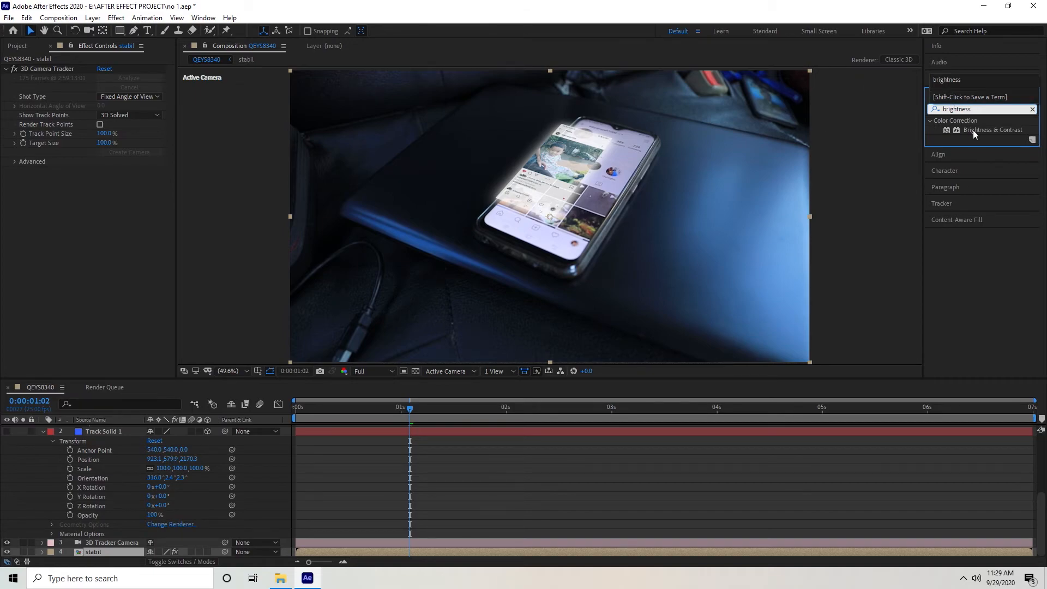
pyautogui.moveTo(973, 131); pyautogui.dragTo(974, 130)
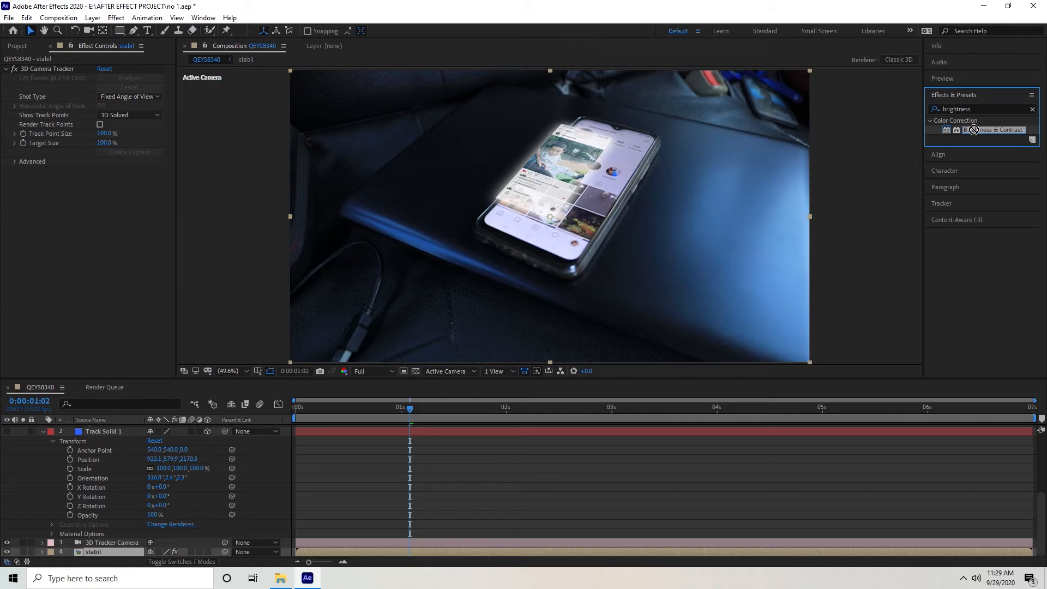
pyautogui.moveTo(973, 129); pyautogui.dragTo(79, 251)
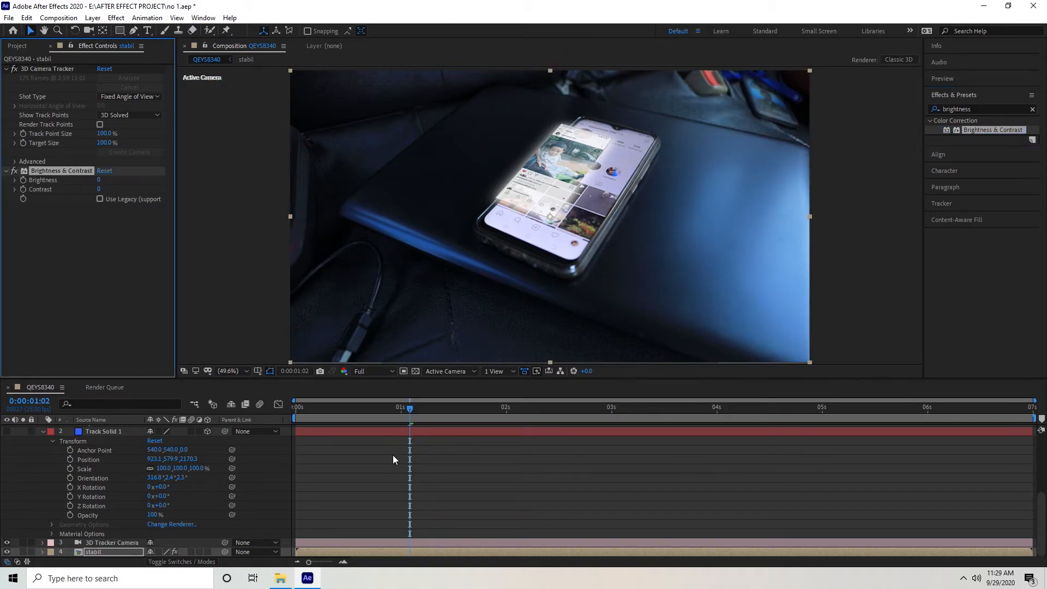
# Step: Start animating the stabil layer's Brightness with a keyframe of 0 at 0:00:00:22
pyautogui.scroll(3, 392, 459)
pyautogui.click(388, 409)
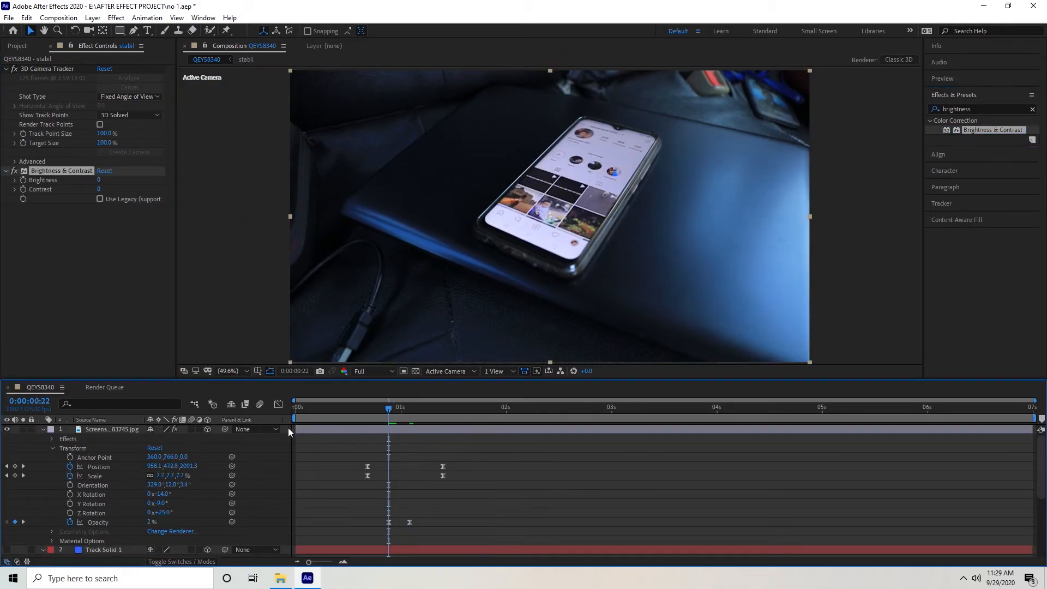
pyautogui.click(23, 180)
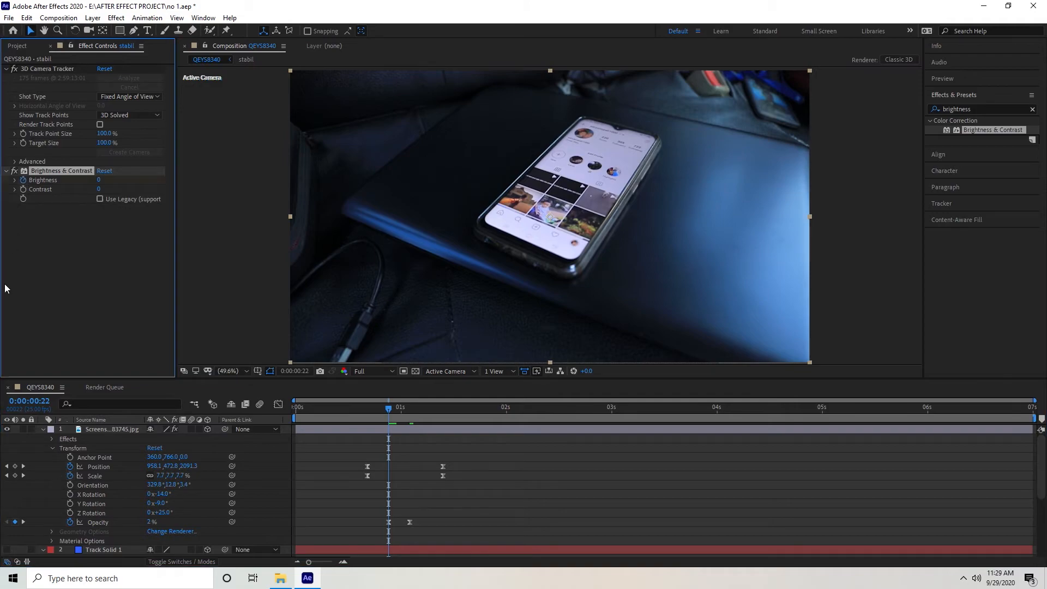
pyautogui.moveTo(99, 180); pyautogui.dragTo(36, 182)
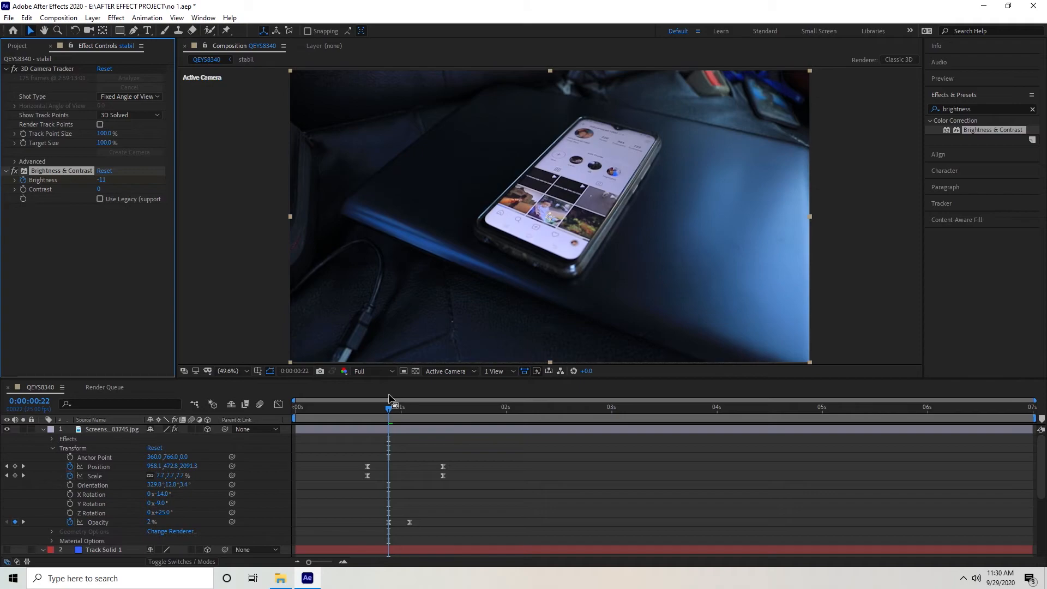
# Step: Set the stabil layer's Brightness to -20 at 0:00:01:02 and scrub back to check the darkening
pyautogui.moveTo(390, 406); pyautogui.dragTo(409, 407)
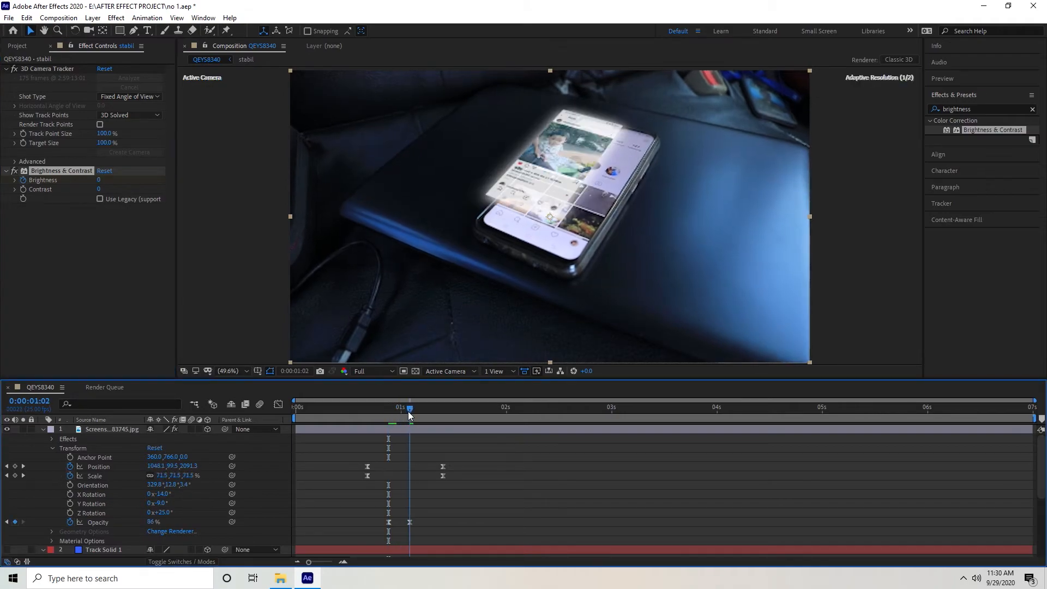
pyautogui.moveTo(99, 182); pyautogui.dragTo(92, 179)
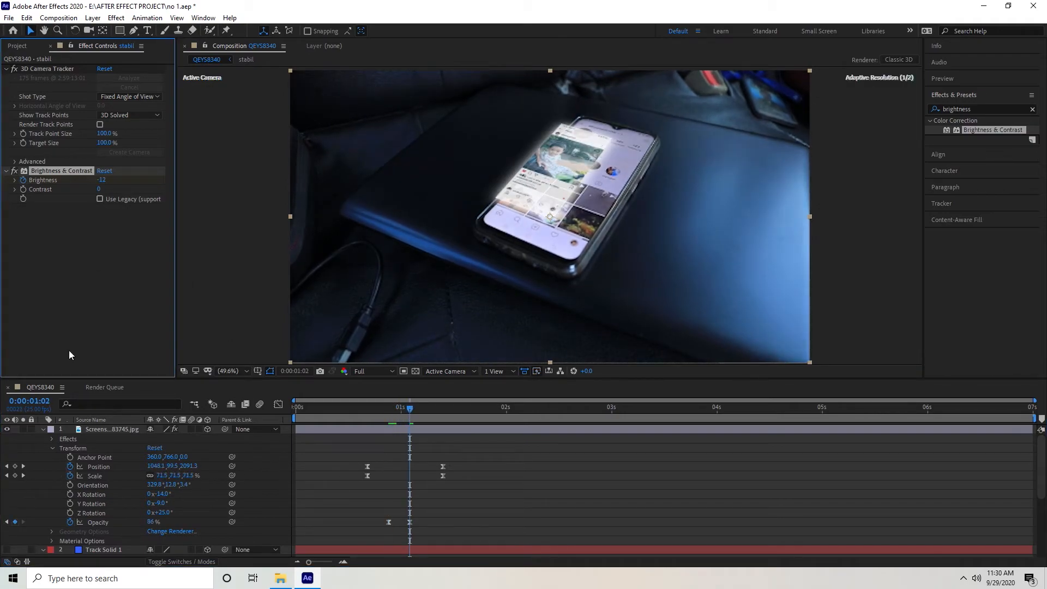
pyautogui.moveTo(367, 411); pyautogui.dragTo(383, 392)
pyautogui.click(101, 180)
pyautogui.write('20')
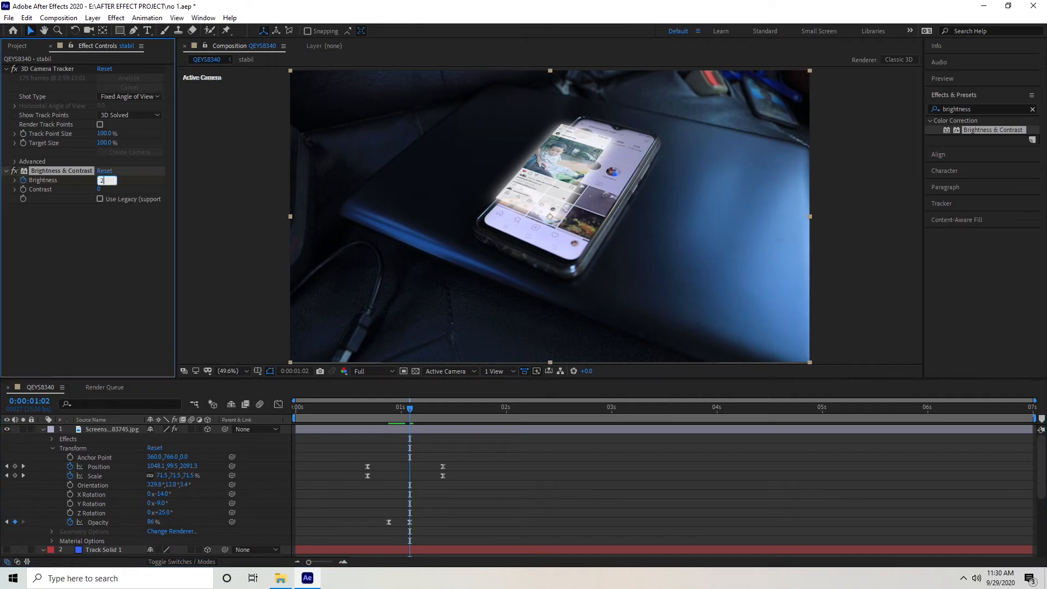
pyautogui.press('Return')
pyautogui.click(101, 180)
pyautogui.write('-20')
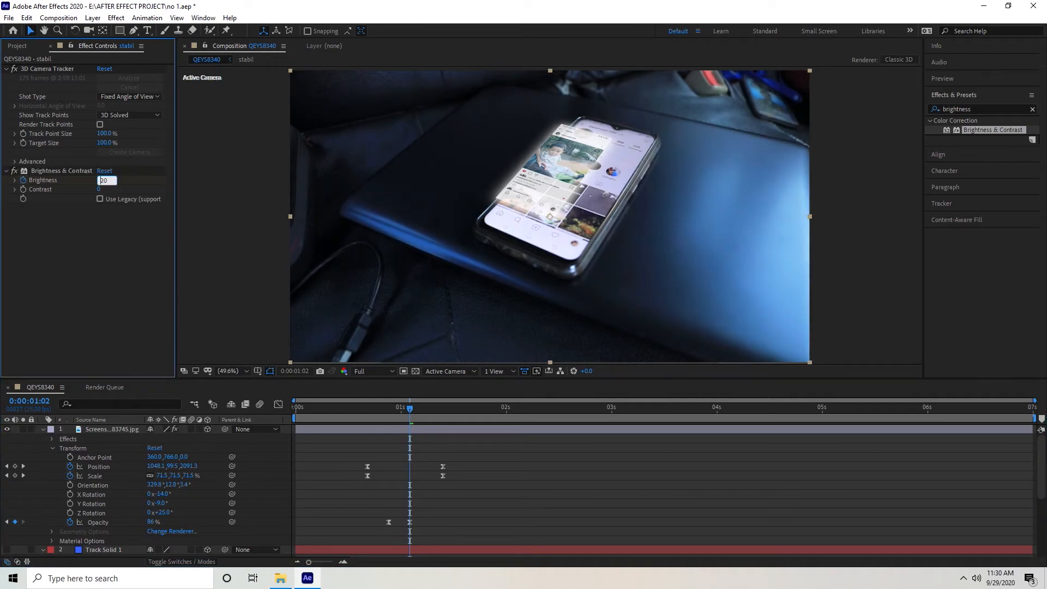
pyautogui.press('Return')
pyautogui.moveTo(410, 406); pyautogui.dragTo(380, 410)
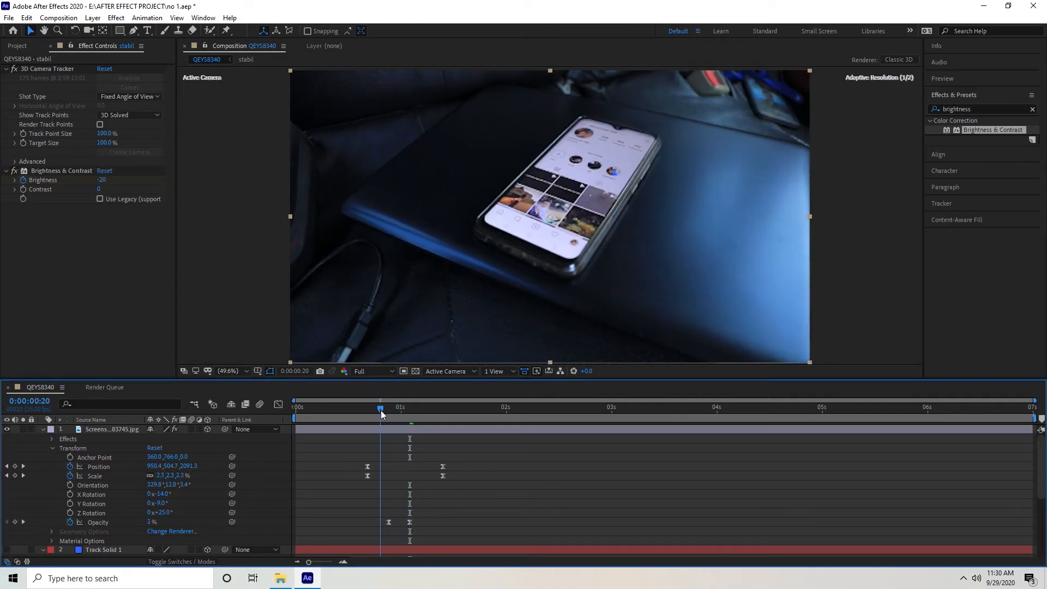
# Step: Apply Camera Lens Blur to the stabil layer and keyframe its Blur Radius at 0 at 0:00:00:22
pyautogui.moveTo(514, 412); pyautogui.dragTo(388, 411)
pyautogui.click(981, 109)
pyautogui.write('camera')
pyautogui.moveTo(977, 130); pyautogui.dragTo(42, 318)
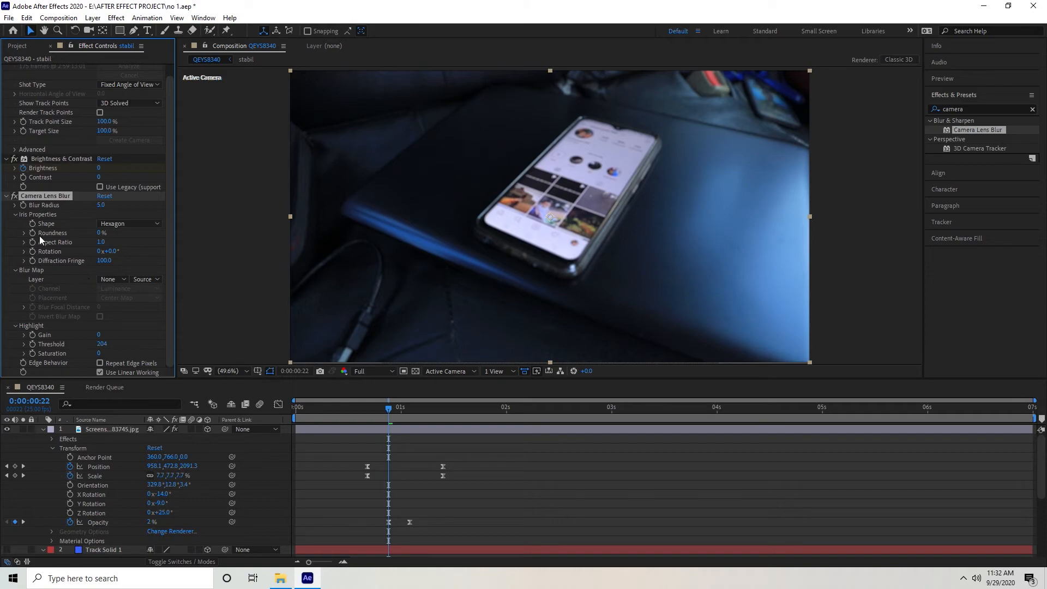
pyautogui.click(101, 205)
pyautogui.write('0')
pyautogui.press('Return')
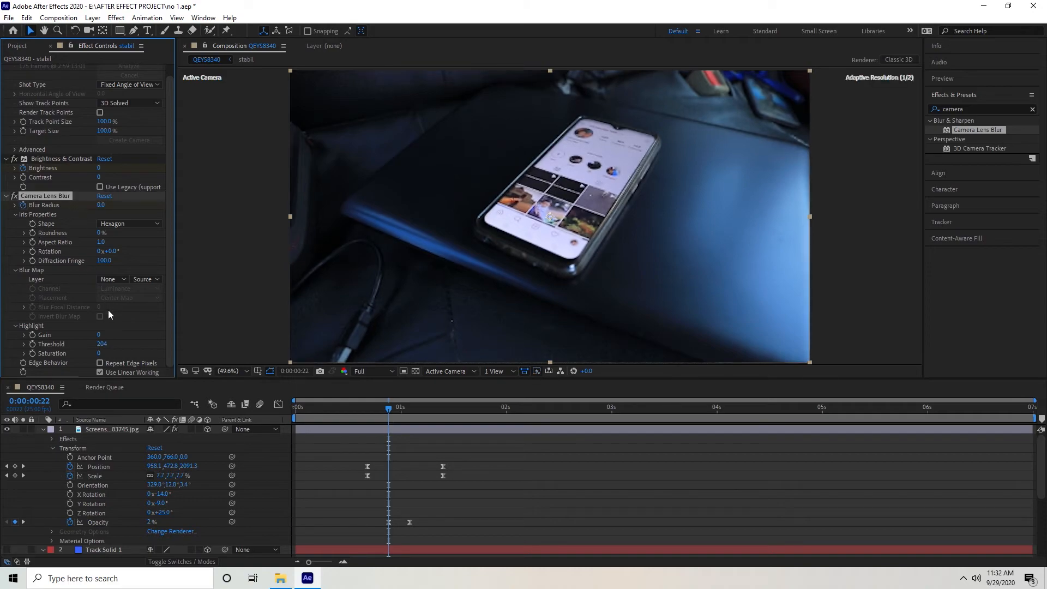
# Step: Set the Blur Radius to 5.0 at 0:00:01:02 and enable Repeat Edge Pixels for the lens blur
pyautogui.click(410, 409)
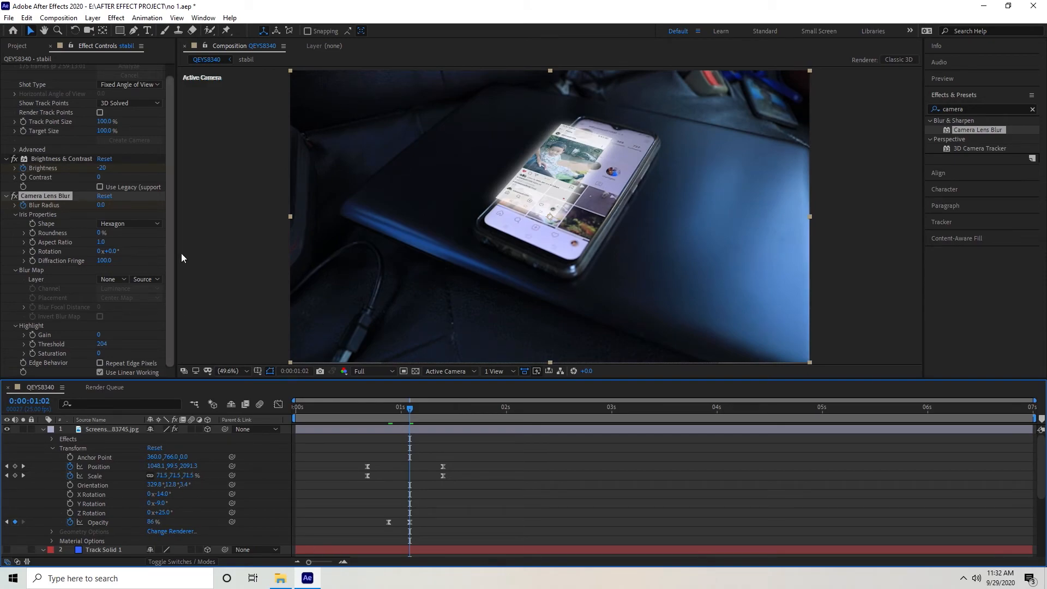
pyautogui.moveTo(102, 208); pyautogui.dragTo(106, 209)
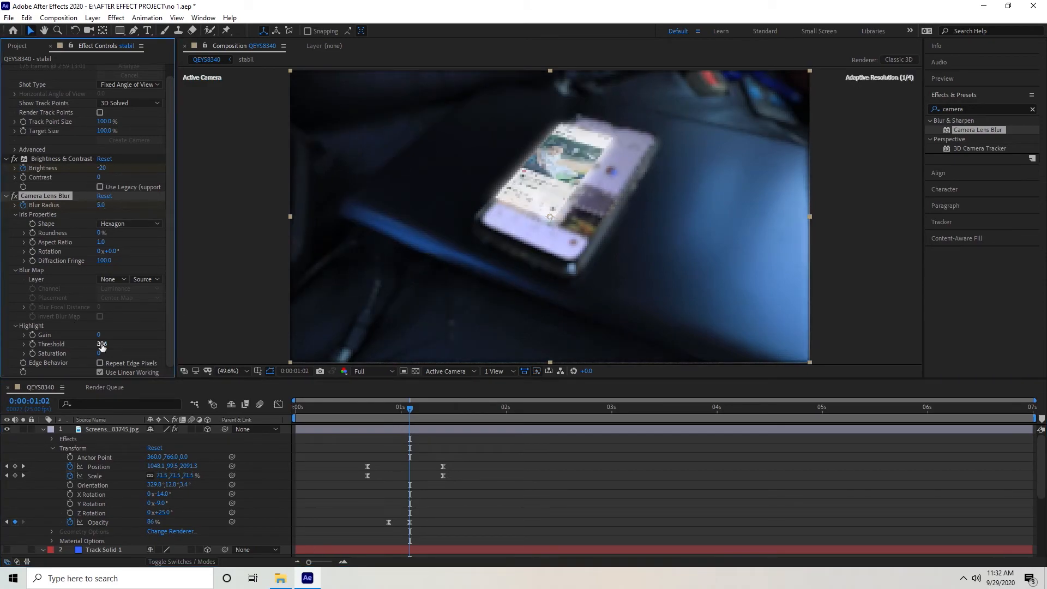
pyautogui.click(100, 363)
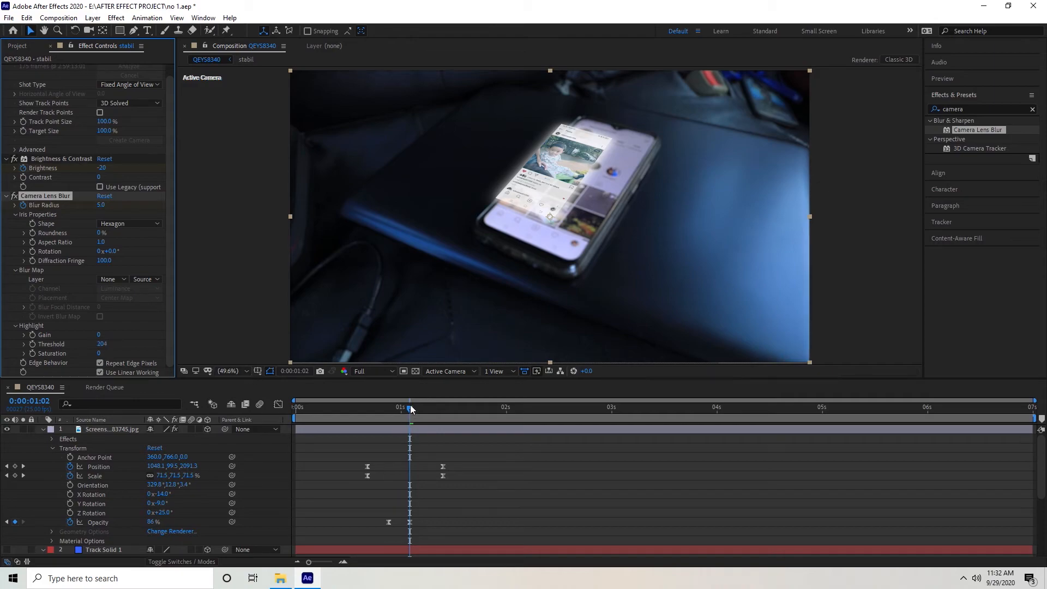
# Step: Preview the hologram animation with the background darkening and blurring from about 0:00:00:12
pyautogui.moveTo(410, 404); pyautogui.dragTo(356, 403)
pyautogui.press('space')
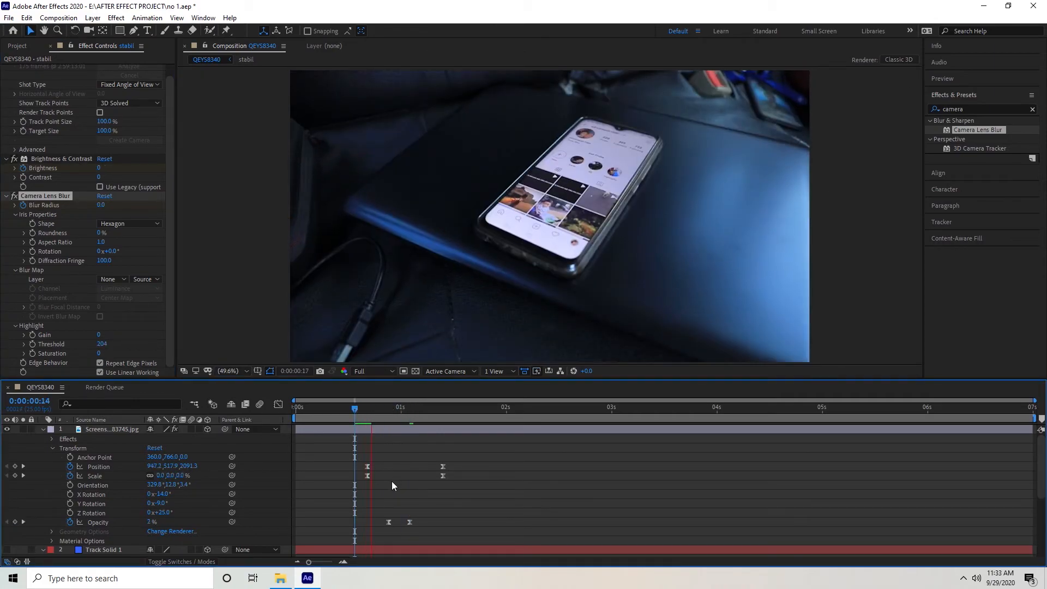
pyautogui.moveTo(357, 409)
pyautogui.mouseDown()
pyautogui.moveTo(451, 410)
pyautogui.moveTo(359, 411)
pyautogui.mouseUp()
pyautogui.press('space')
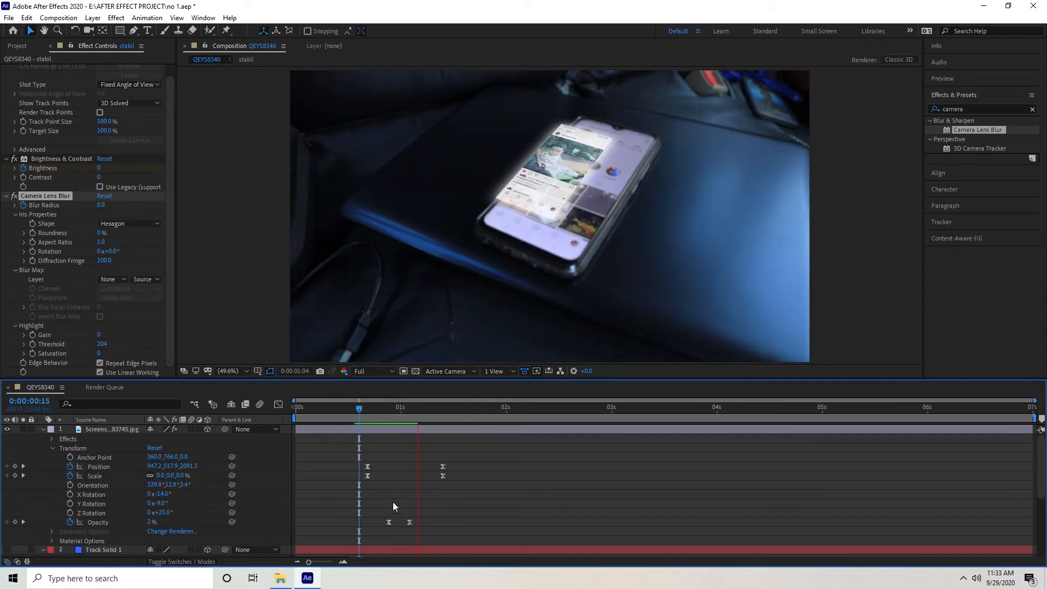
pyautogui.press('space')
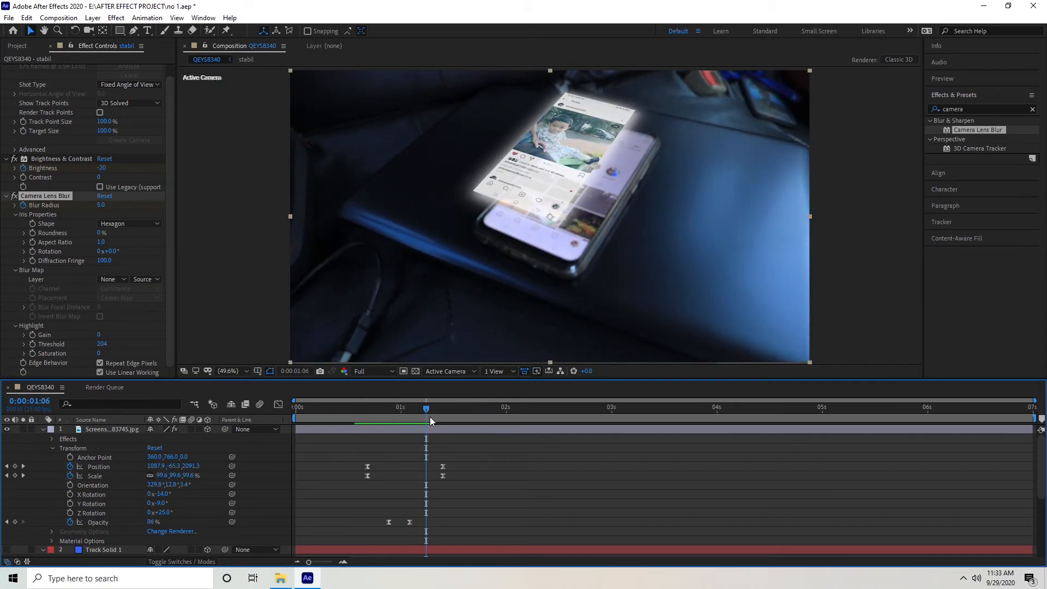
pyautogui.click(346, 419)
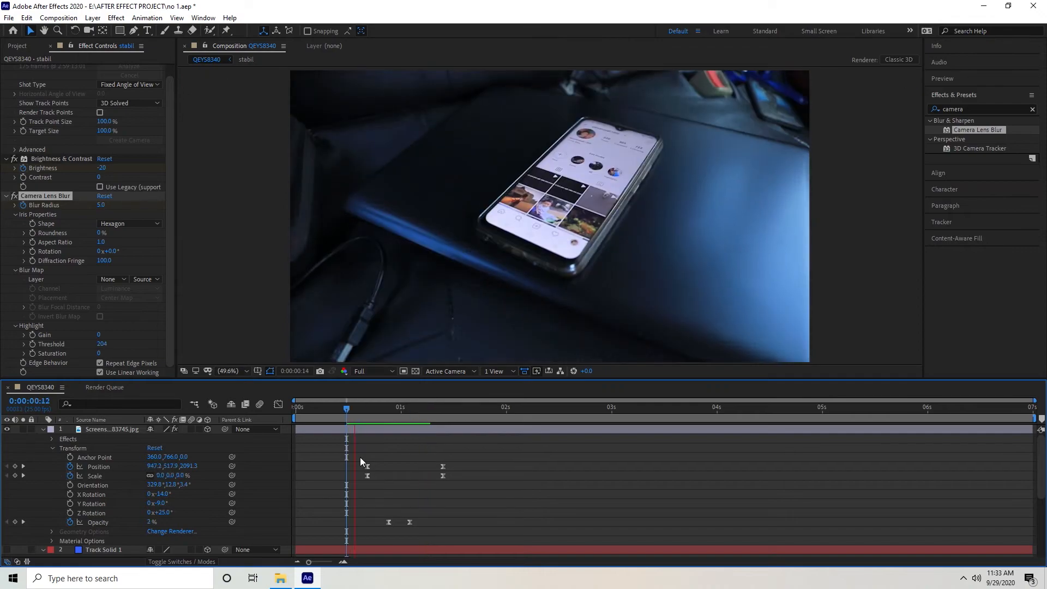
pyautogui.press('space')
pyautogui.press('space')
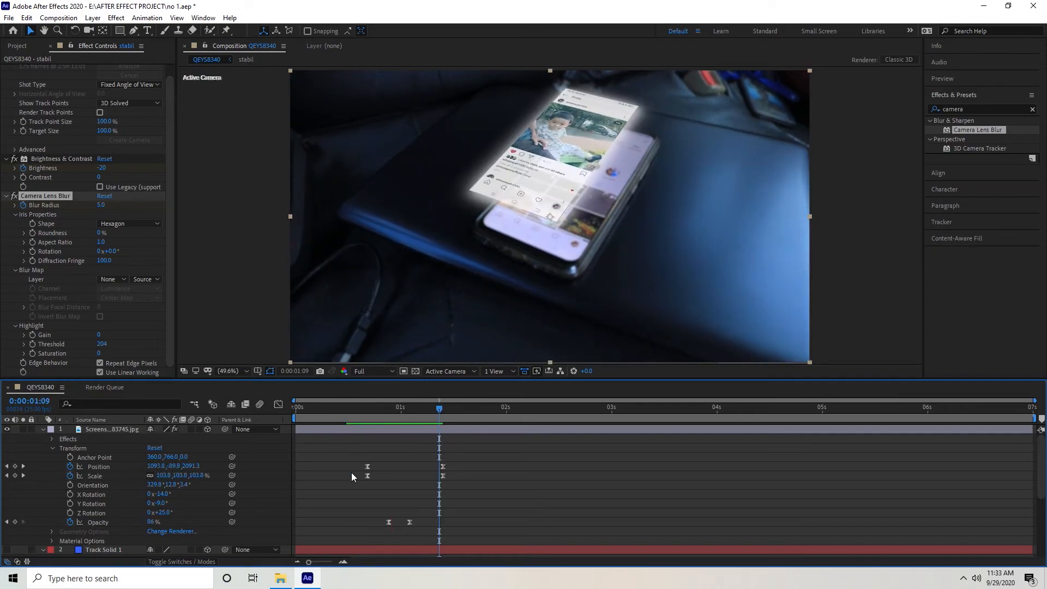
# Step: Expand the stabil layer's effects to expose their keyframes and move the current time to 0:00:01:02
pyautogui.scroll(-4, 351, 472)
pyautogui.scroll(-1, 42, 551)
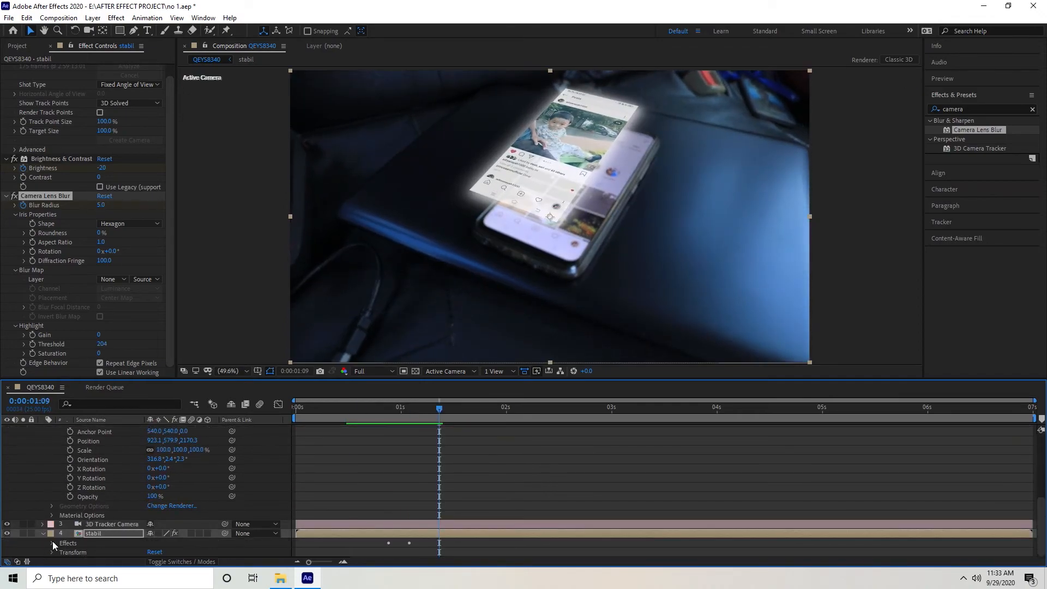
pyautogui.scroll(-1, 52, 541)
pyautogui.scroll(-1, 112, 544)
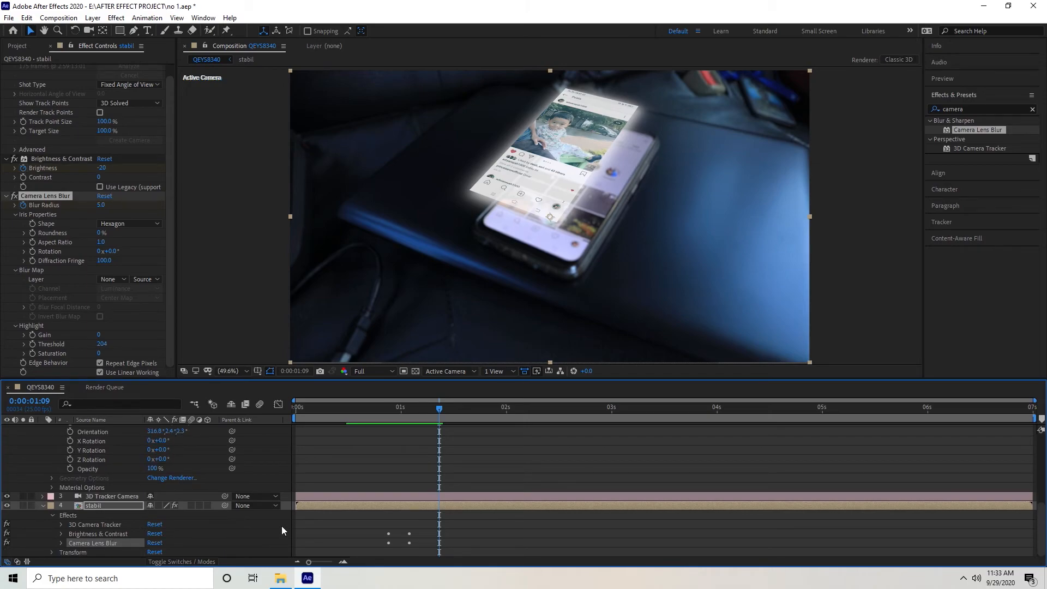
pyautogui.scroll(4, 333, 485)
pyautogui.scroll(-4, 380, 448)
pyautogui.moveTo(439, 408); pyautogui.dragTo(410, 408)
pyautogui.press('space')
pyautogui.click(408, 408)
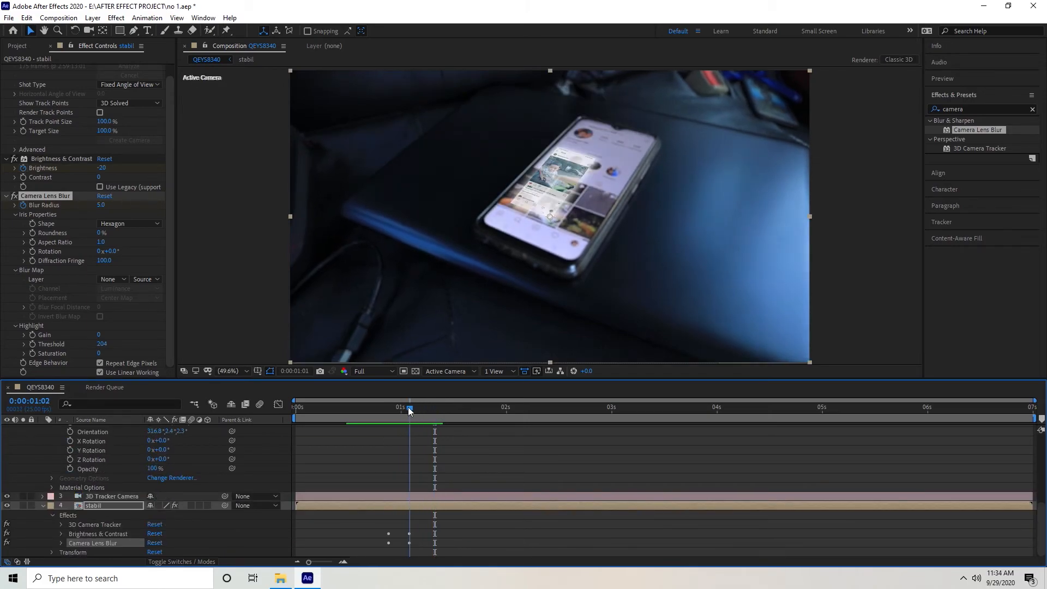
pyautogui.moveTo(432, 523)
pyautogui.mouseDown()
pyautogui.moveTo(375, 546)
pyautogui.moveTo(389, 539)
pyautogui.mouseUp()
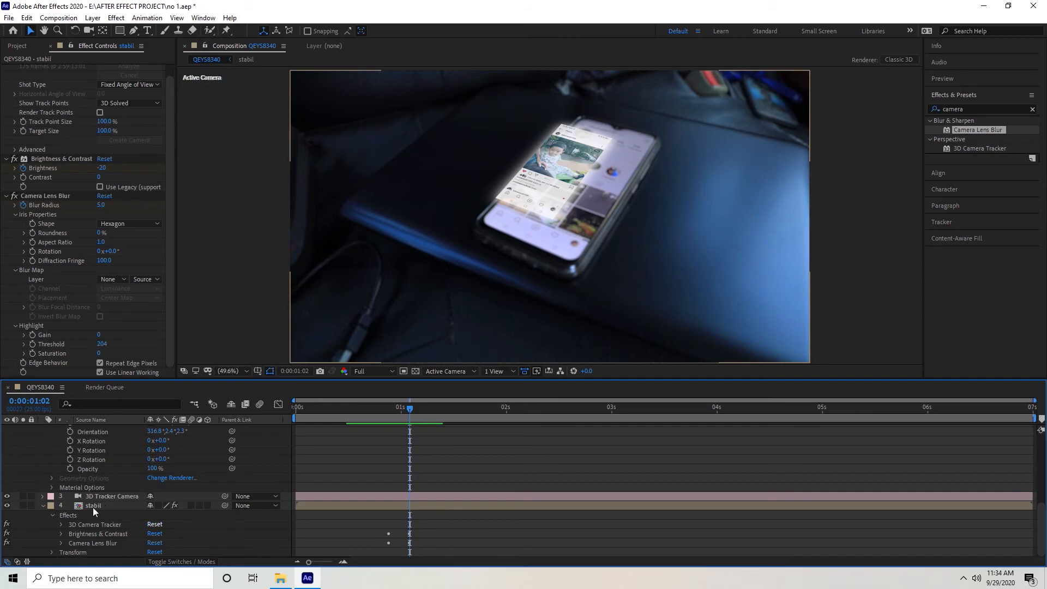
pyautogui.click(93, 507)
pyautogui.click(412, 549)
pyautogui.click(103, 505)
pyautogui.click(384, 524)
pyautogui.scroll(4, 387, 467)
pyautogui.scroll(-4, 398, 485)
pyautogui.click(161, 506)
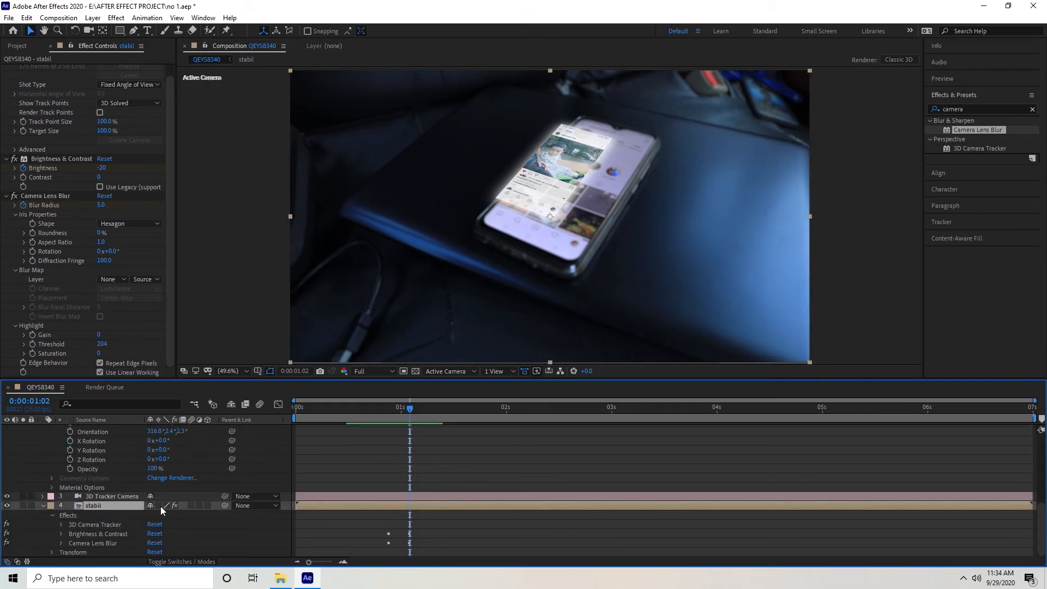
# Step: Apply Easy Ease to the Brightness and Blur Radius keyframes of the stabil layer
pyautogui.click(101, 543)
pyautogui.click(62, 543)
pyautogui.scroll(-3, 72, 538)
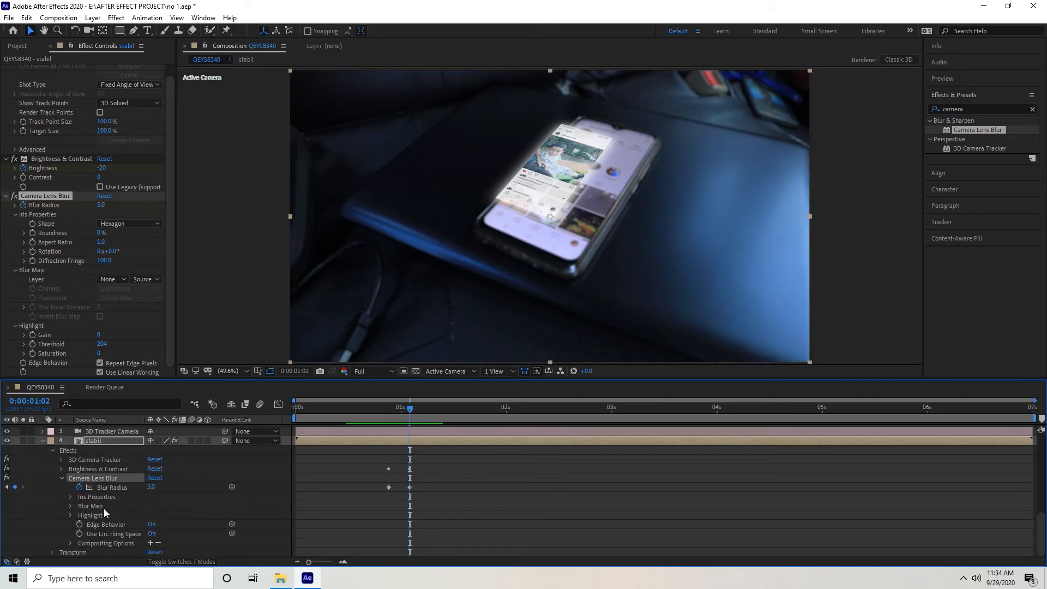
pyautogui.scroll(3, 100, 470)
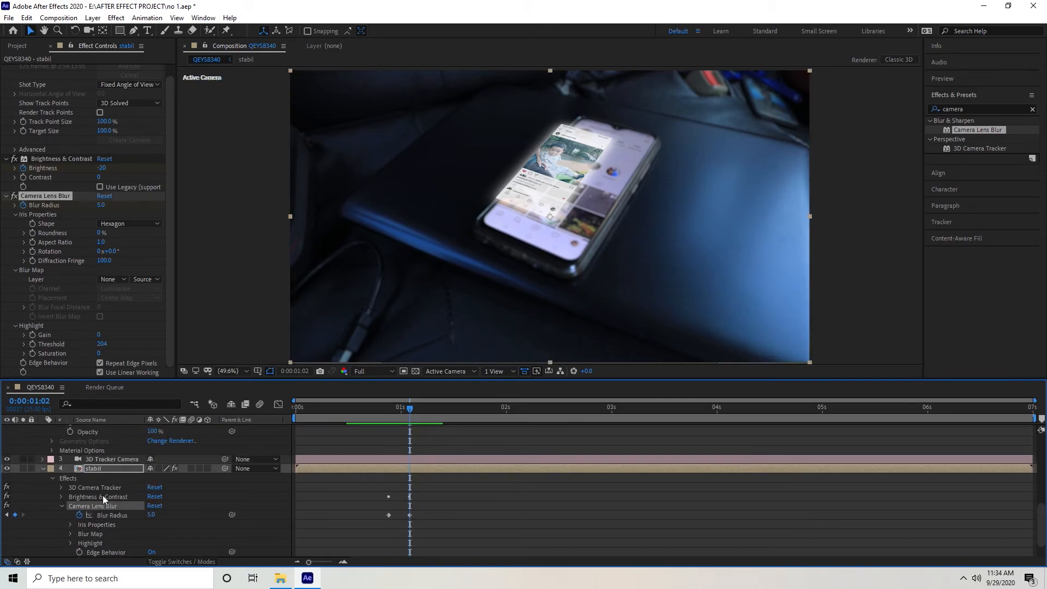
pyautogui.click(102, 496)
pyautogui.click(61, 496)
pyautogui.scroll(-6, 87, 529)
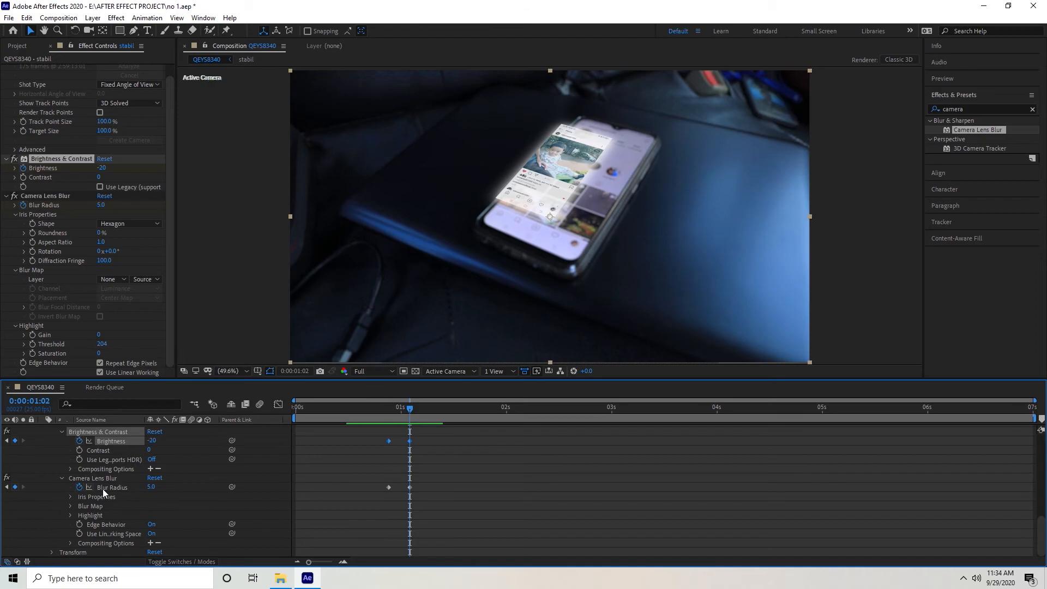
pyautogui.keyDown('shift'); pyautogui.click(104, 487); pyautogui.keyUp('shift')
pyautogui.rightClick(388, 486)
pyautogui.moveTo(436, 542)
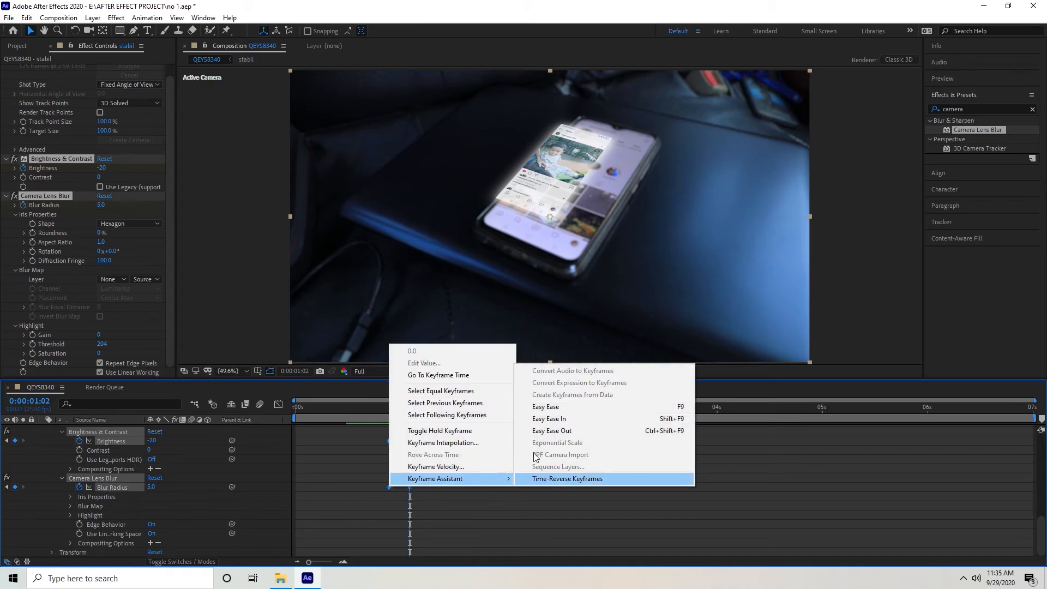
pyautogui.click(548, 404)
# Step: Save the project and preview the finished animation from the start of the composition
pyautogui.hotkey('ctrl', 's')
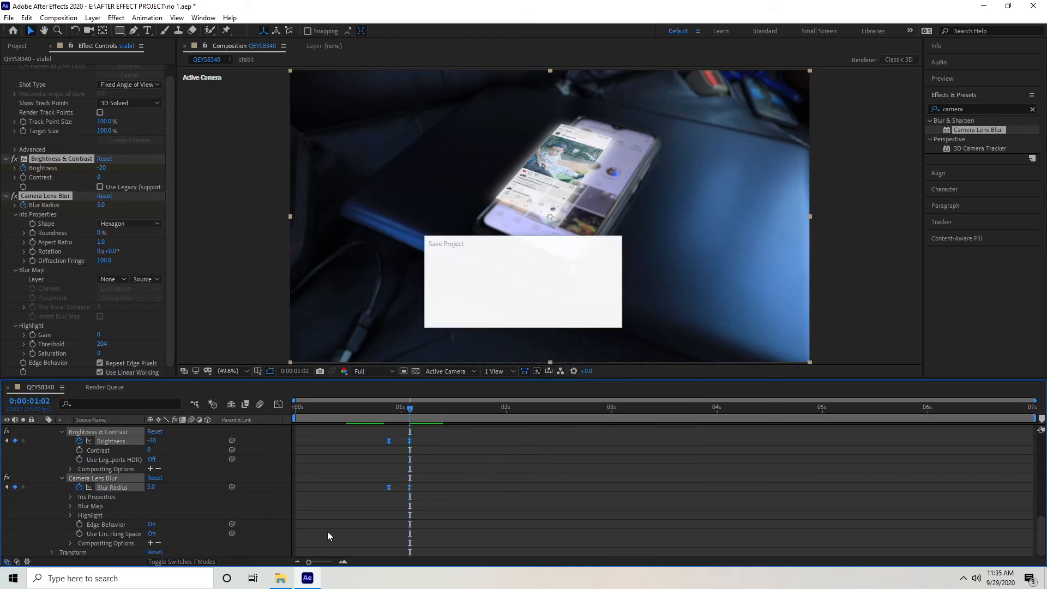
pyautogui.moveTo(410, 408); pyautogui.dragTo(133, 418)
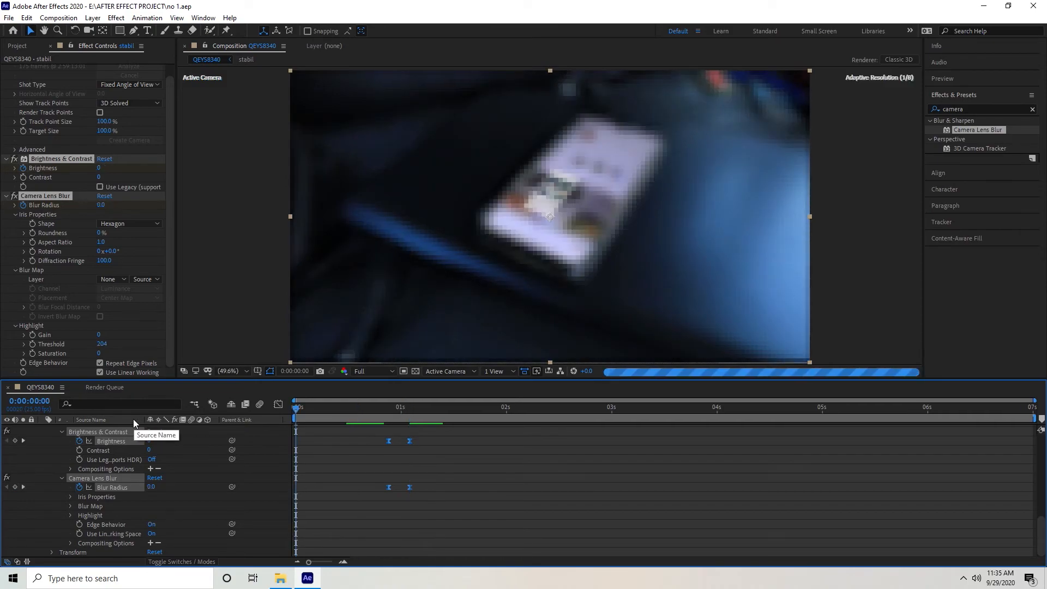
pyautogui.press('space')
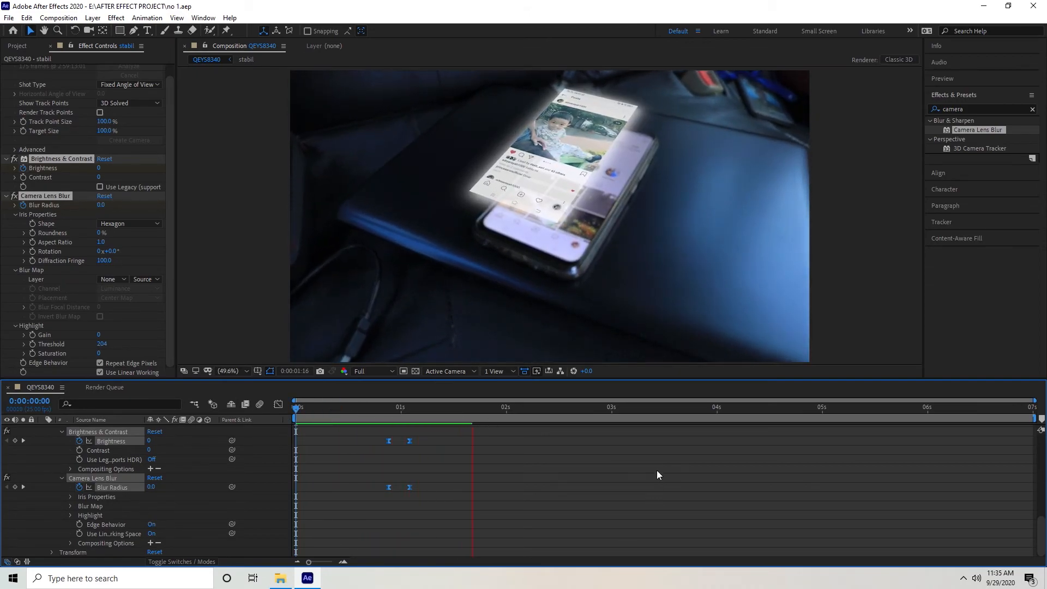
# Step: Set the screenshot layer's Opacity keyframe at 0:00:01:02 to 96%
pyautogui.press('space')
pyautogui.scroll(5, 138, 455)
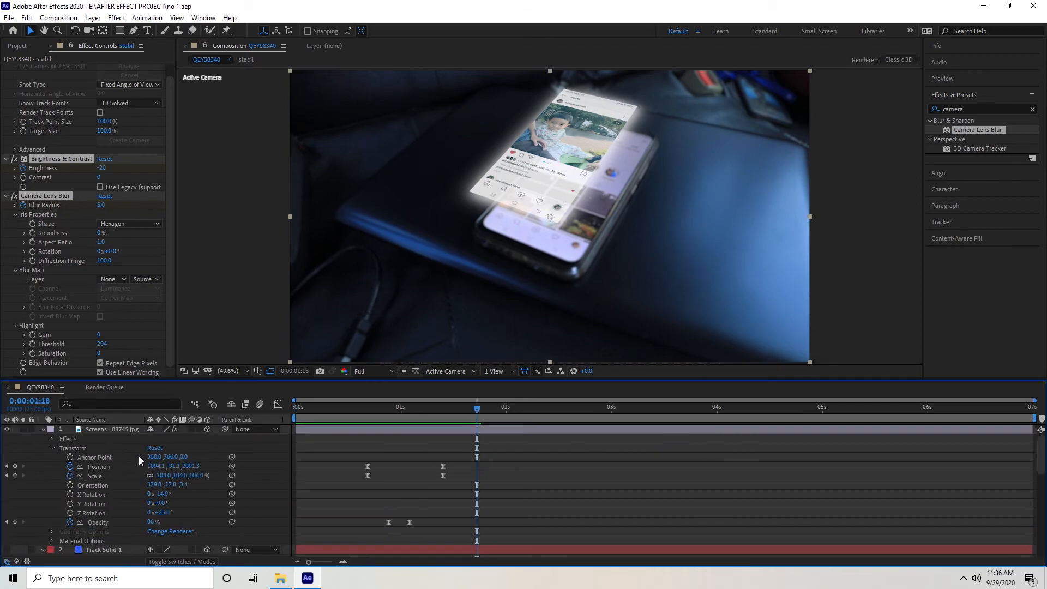
pyautogui.click(94, 431)
pyautogui.moveTo(476, 409); pyautogui.dragTo(409, 423)
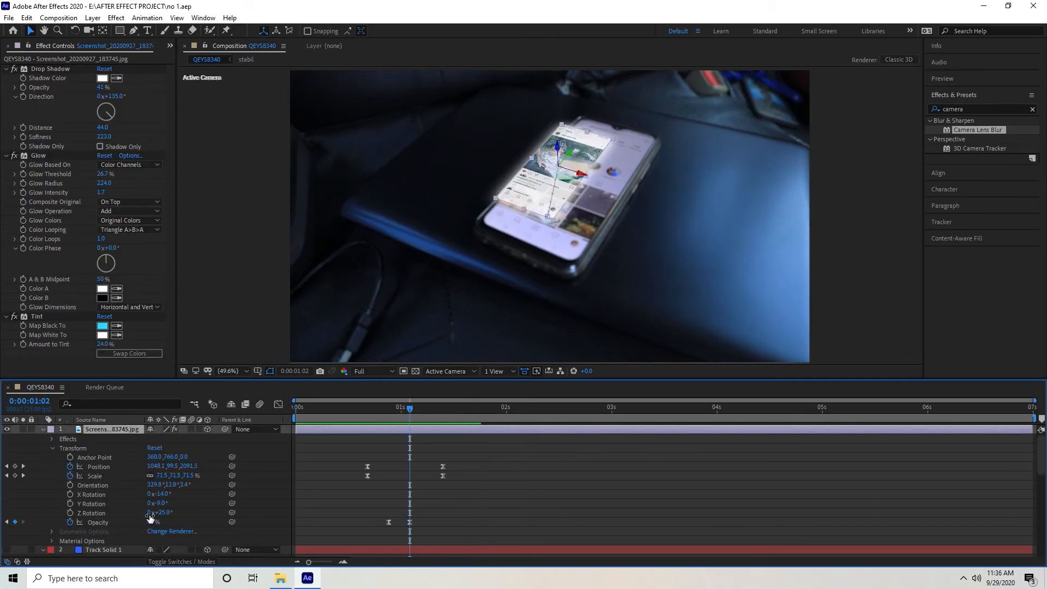
pyautogui.moveTo(151, 521); pyautogui.dragTo(253, 513)
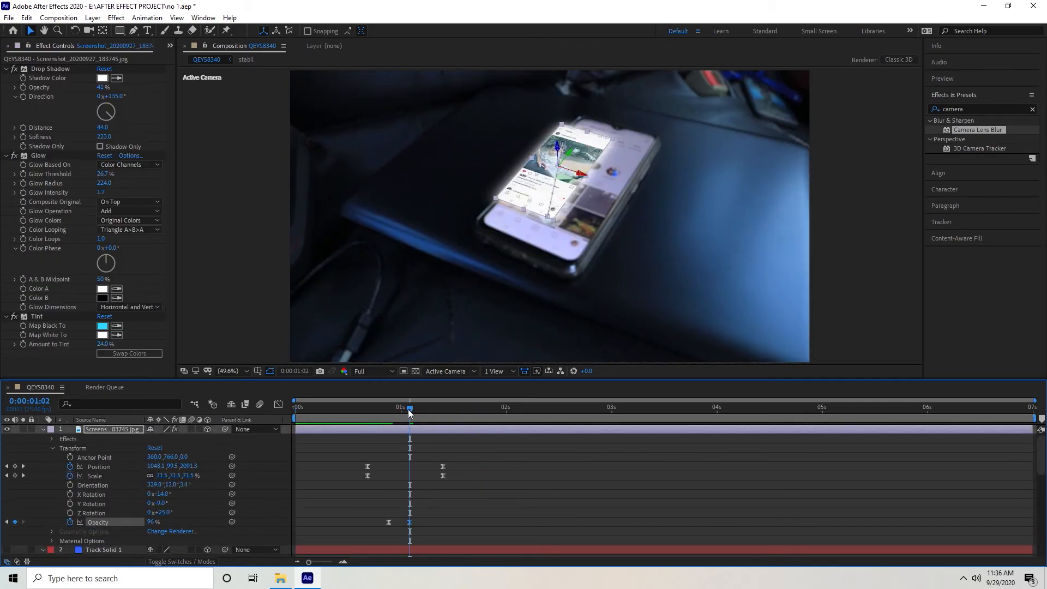
# Step: Preview the hologram animation from the start of the composition to check the screenshot's opacity
pyautogui.moveTo(408, 408); pyautogui.dragTo(173, 404)
pyautogui.press('space')
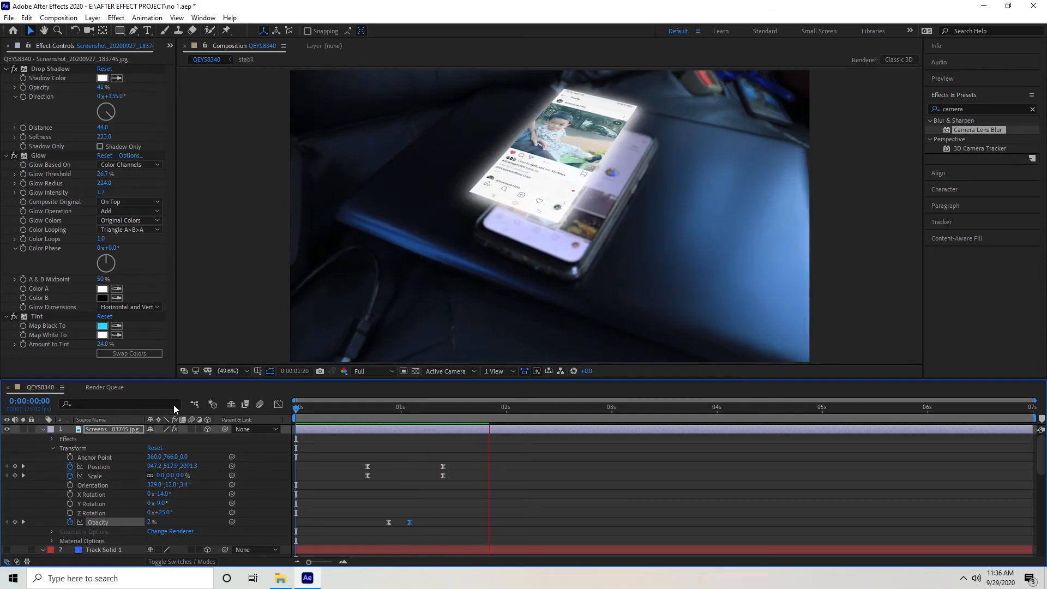
pyautogui.press('space')
pyautogui.hotkey('alt', 'space')
pyautogui.press('Escape')
pyautogui.press('space')
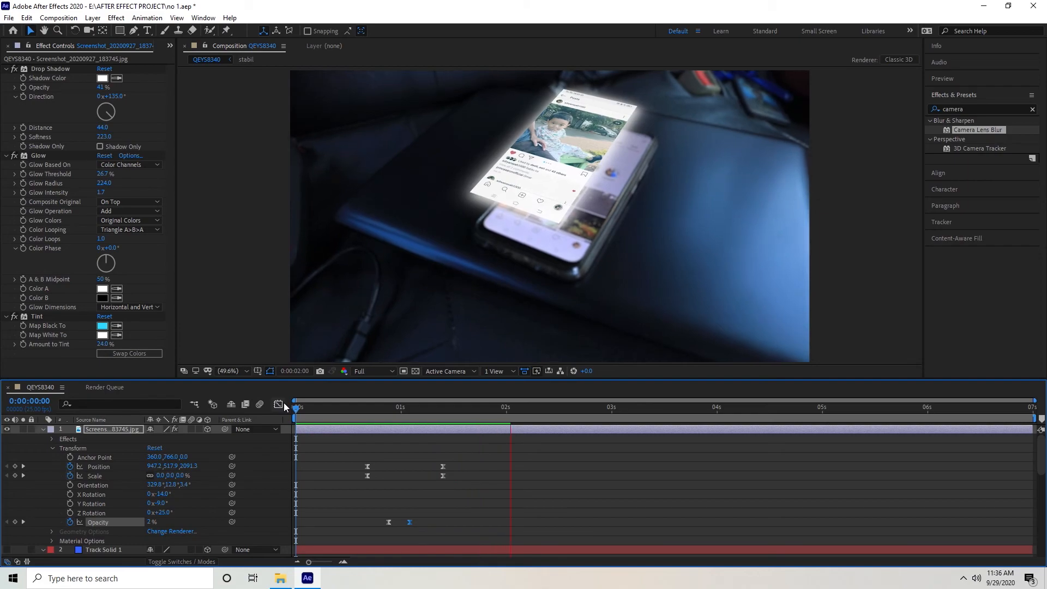
pyautogui.press('space')
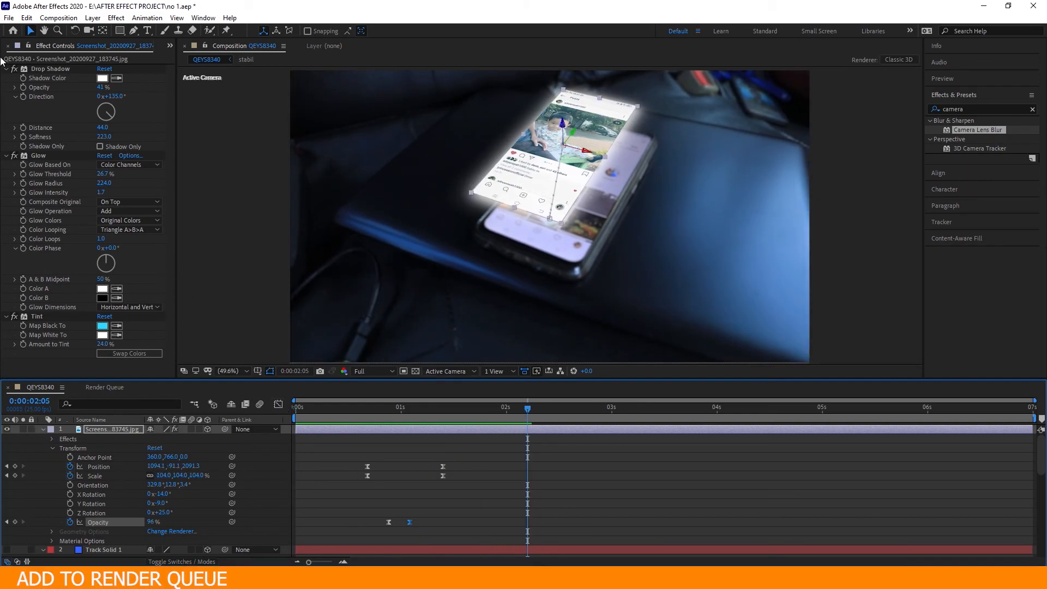
# Step: Add the composition to the render queue and confirm its render settings with Best quality at Full resolution
pyautogui.click(9, 18)
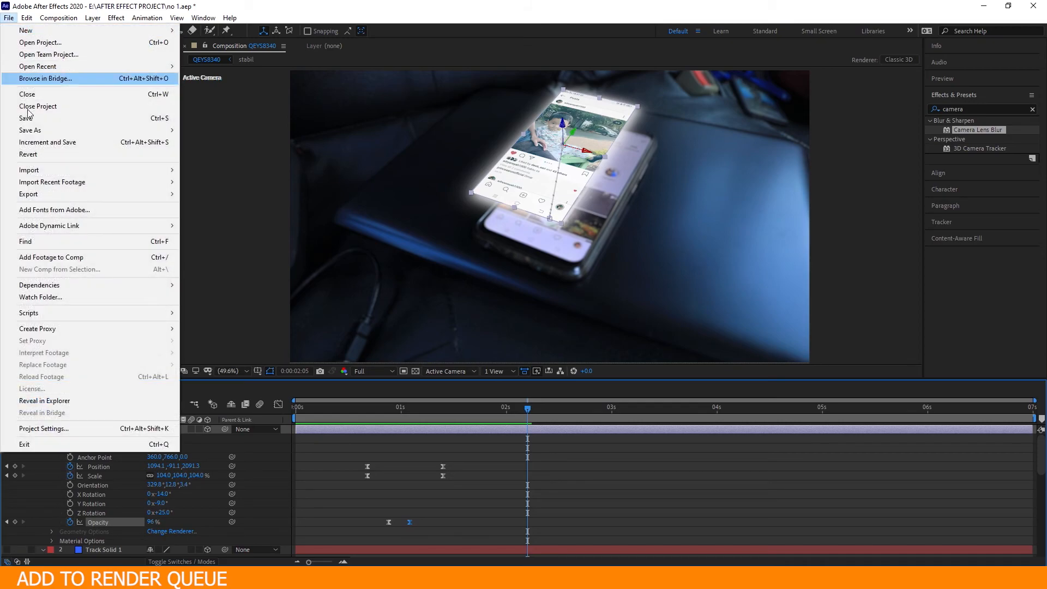
pyautogui.moveTo(101, 194)
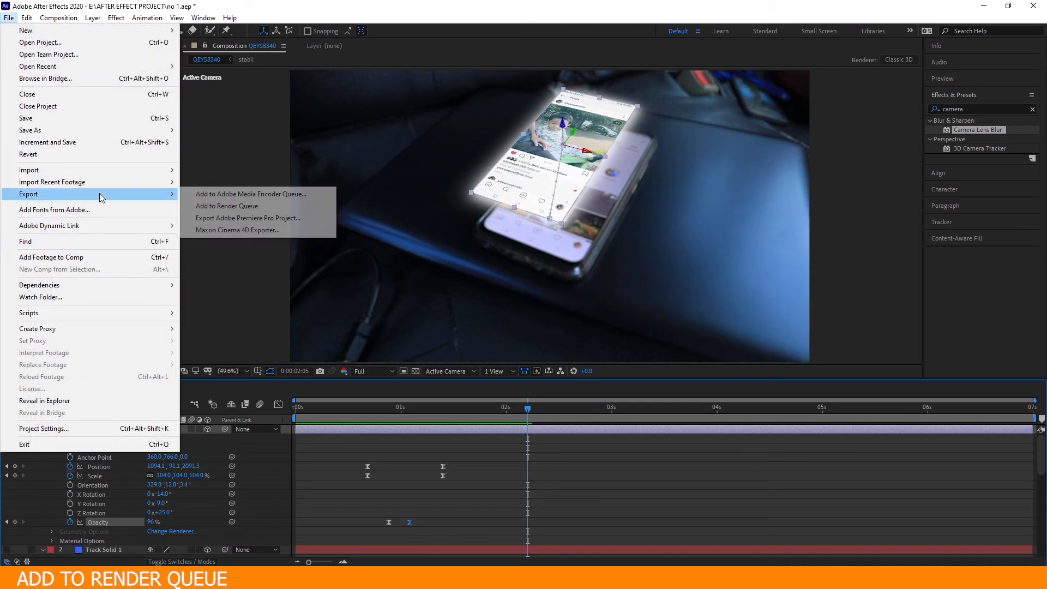
pyautogui.click(238, 207)
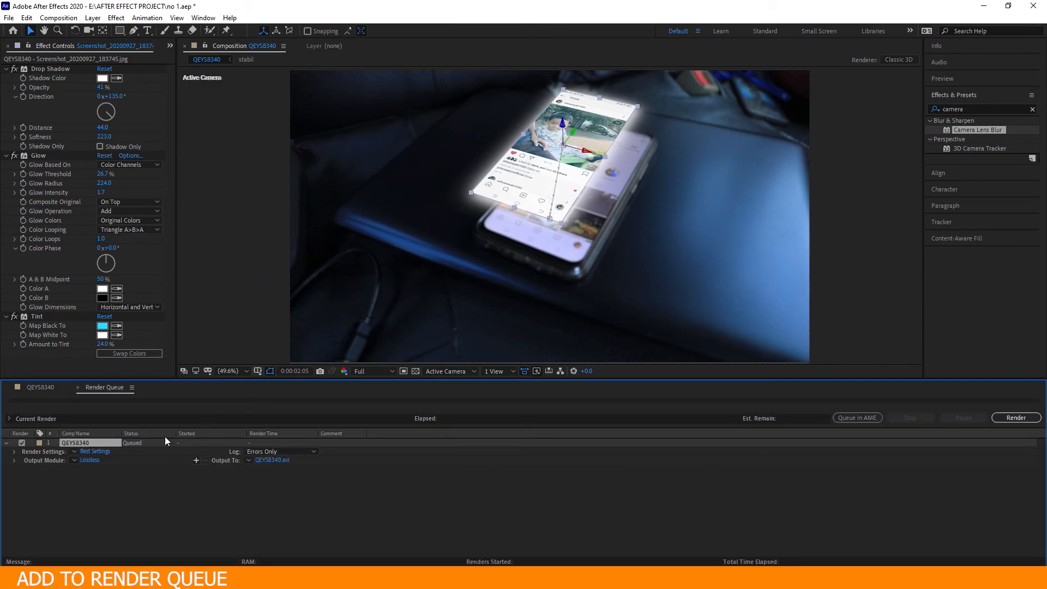
pyautogui.click(94, 452)
pyautogui.click(443, 169)
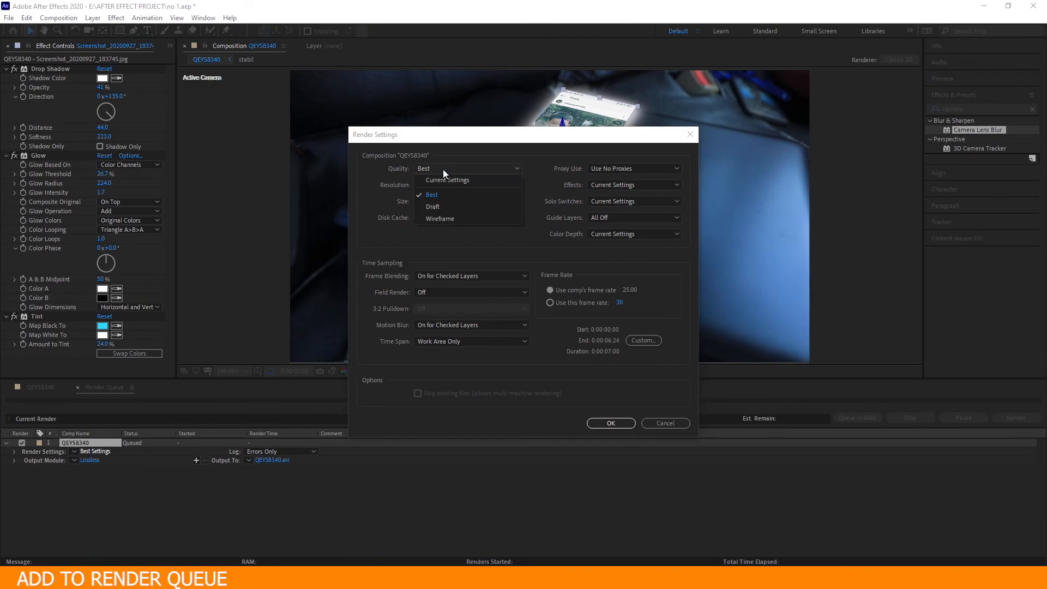
pyautogui.click(448, 167)
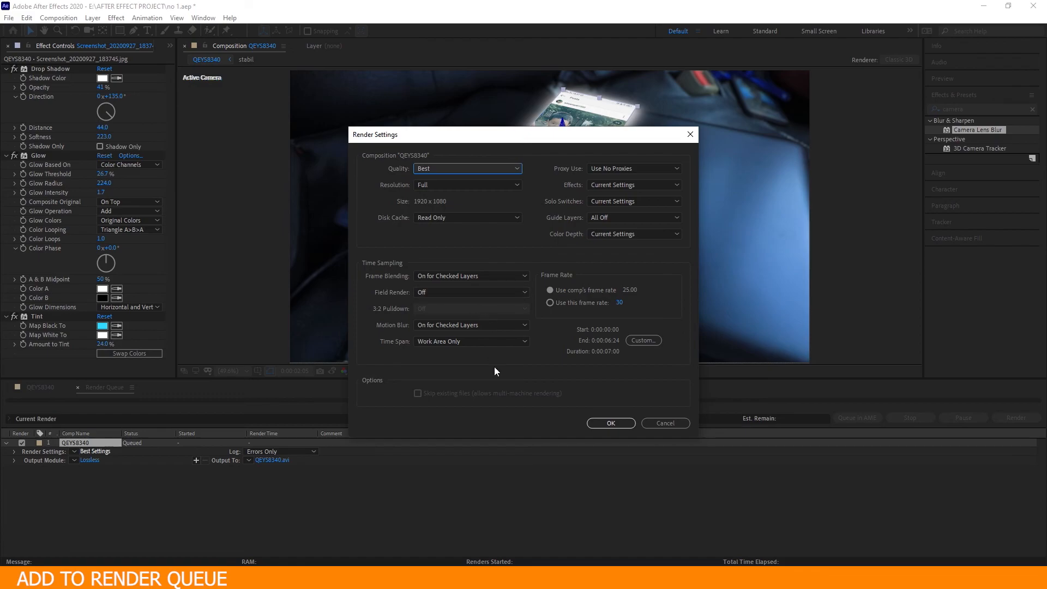
pyautogui.click(610, 423)
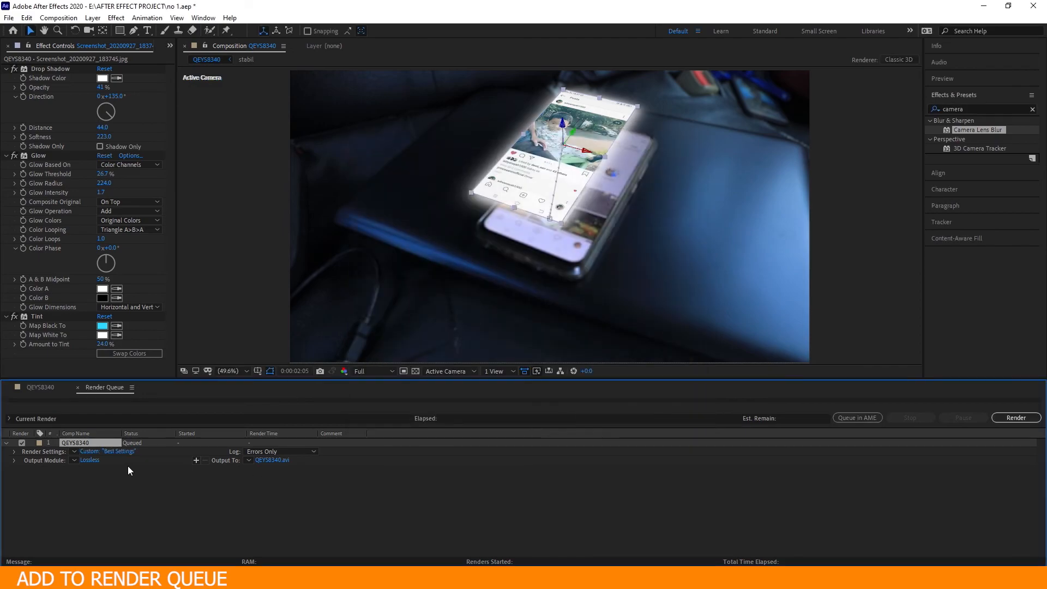
# Step: Set the queued render's output module format to QuickTime, keeping the RGB video output
pyautogui.click(95, 460)
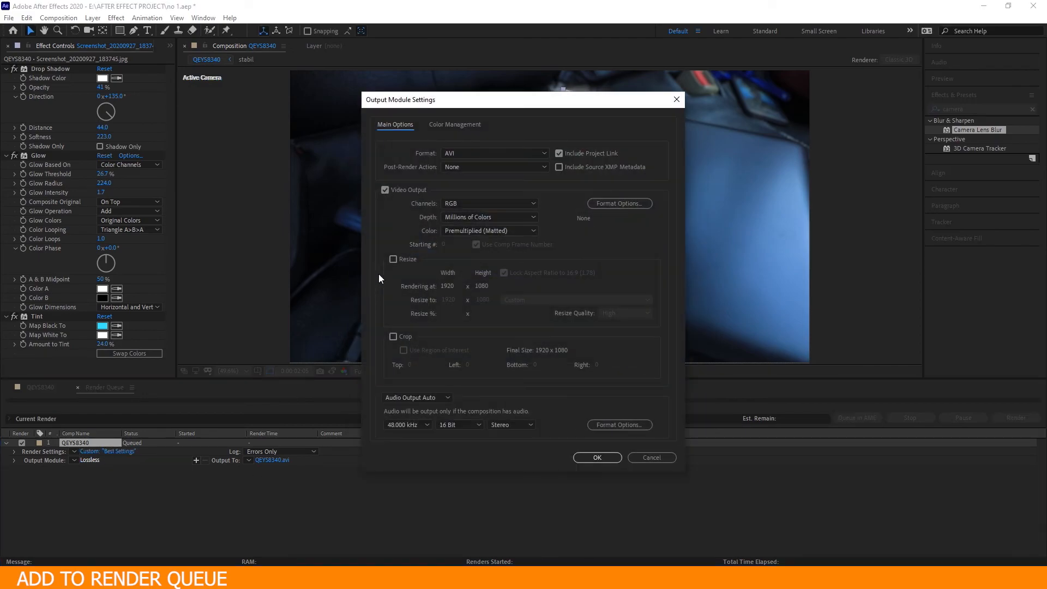
pyautogui.click(466, 154)
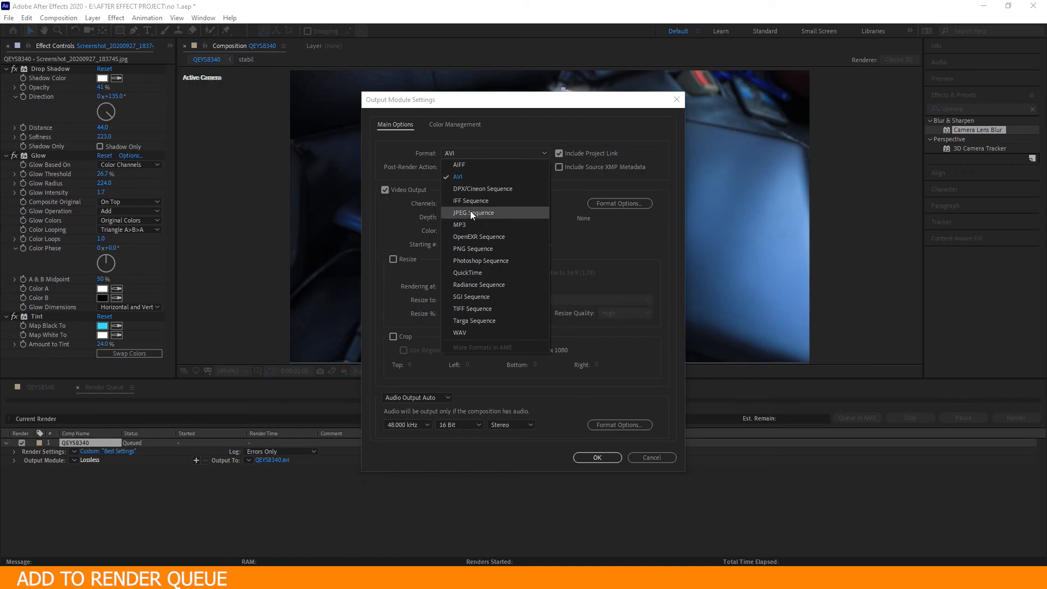
pyautogui.click(481, 270)
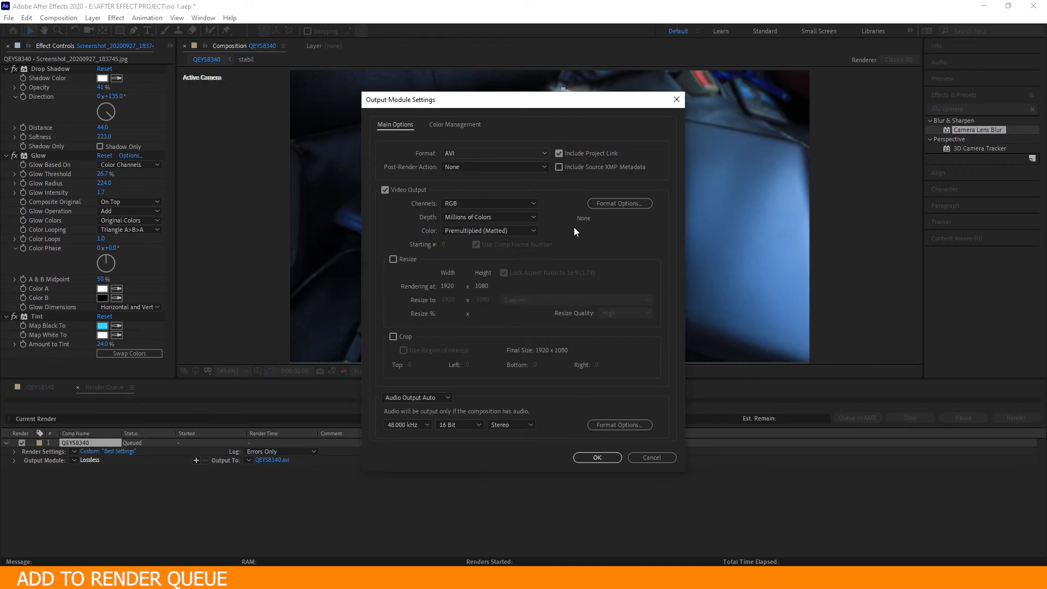
pyautogui.click(597, 457)
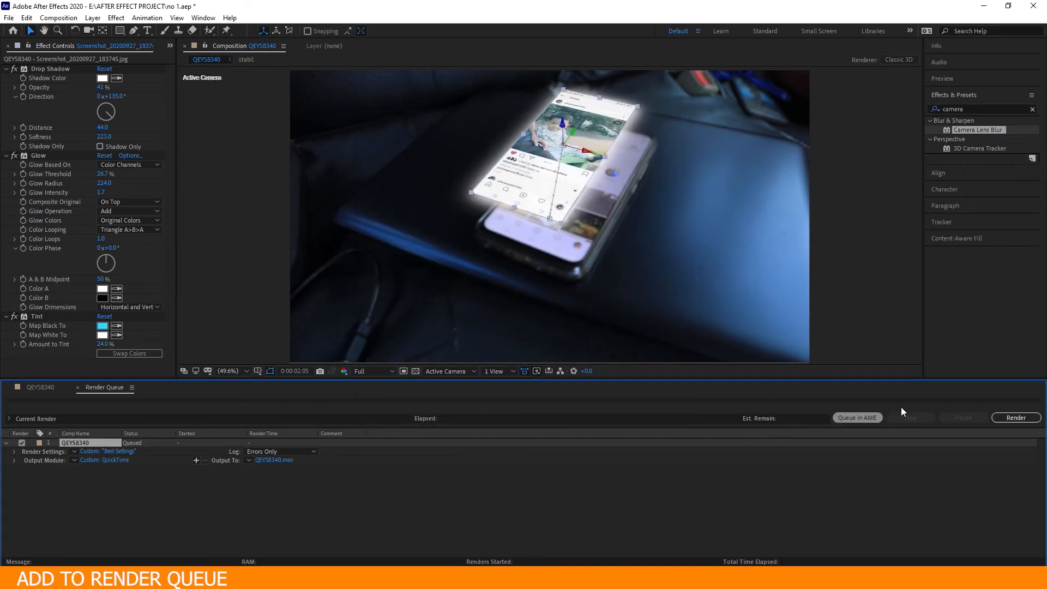
# Step: Set the render's output file to Insta Hologram.mov on the Desktop and start rendering
pyautogui.click(275, 460)
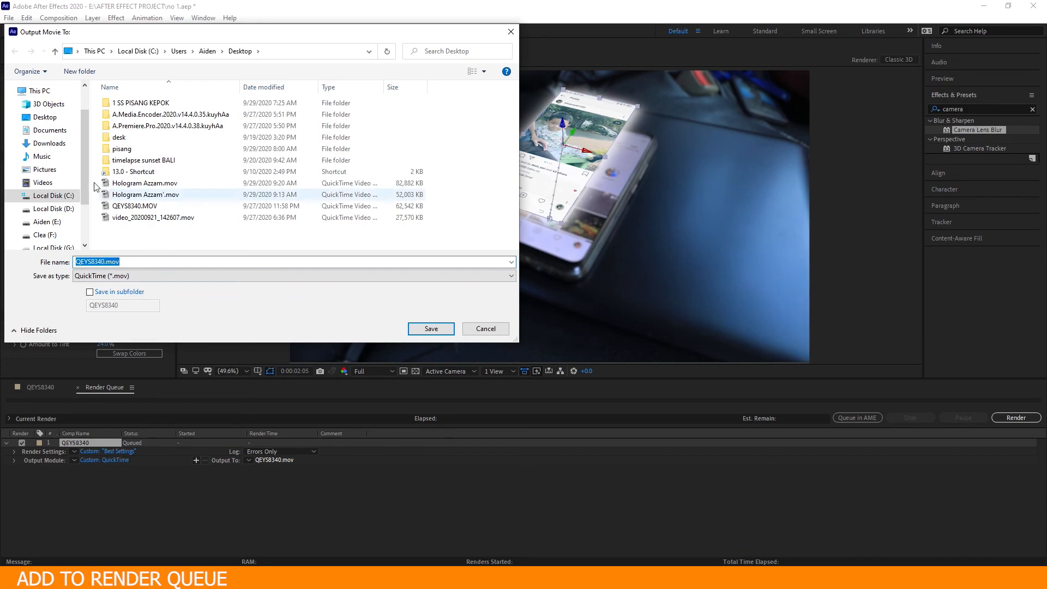
pyautogui.click(43, 116)
pyautogui.click(101, 262)
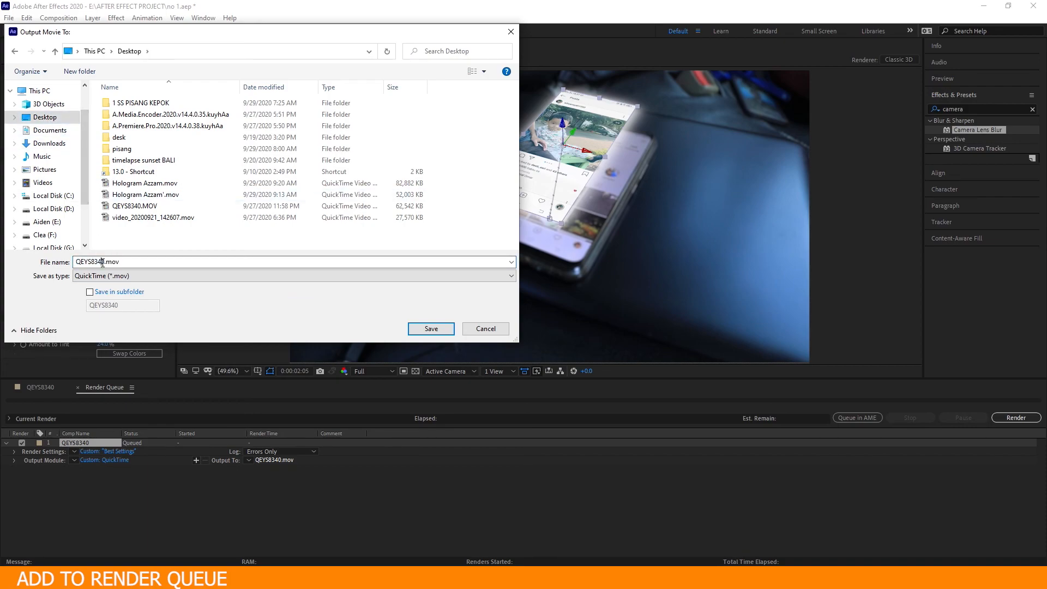
pyautogui.doubleClick(105, 262)
pyautogui.write('Insta Hologram')
pyautogui.press('Return')
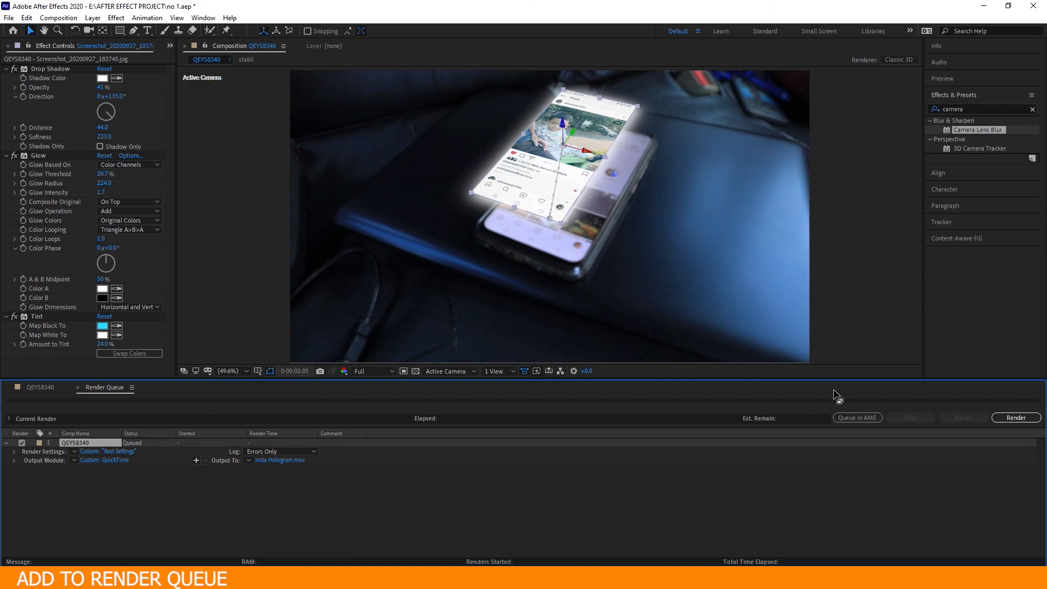
pyautogui.click(993, 418)
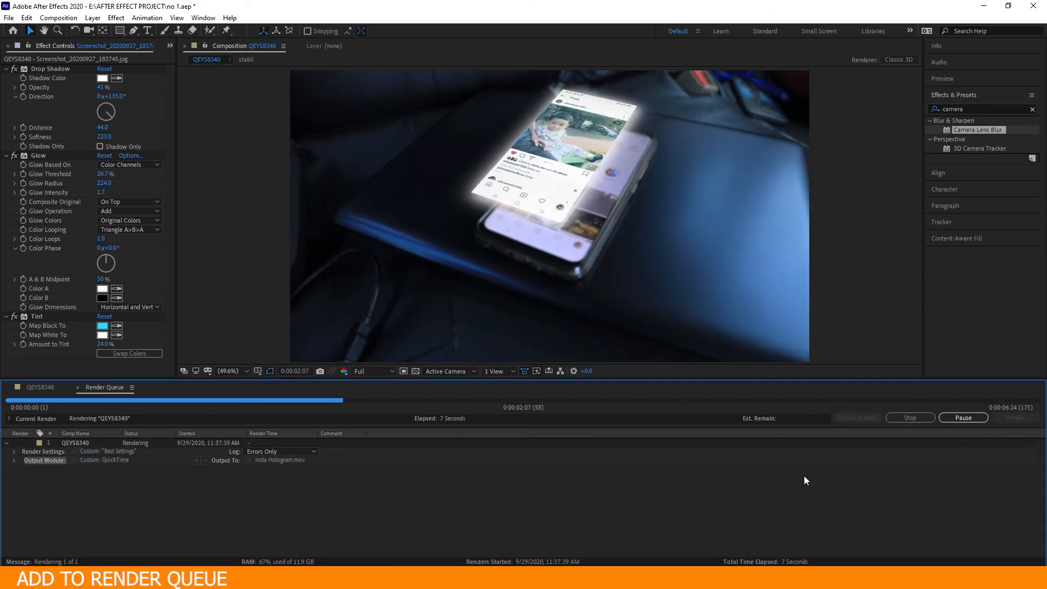